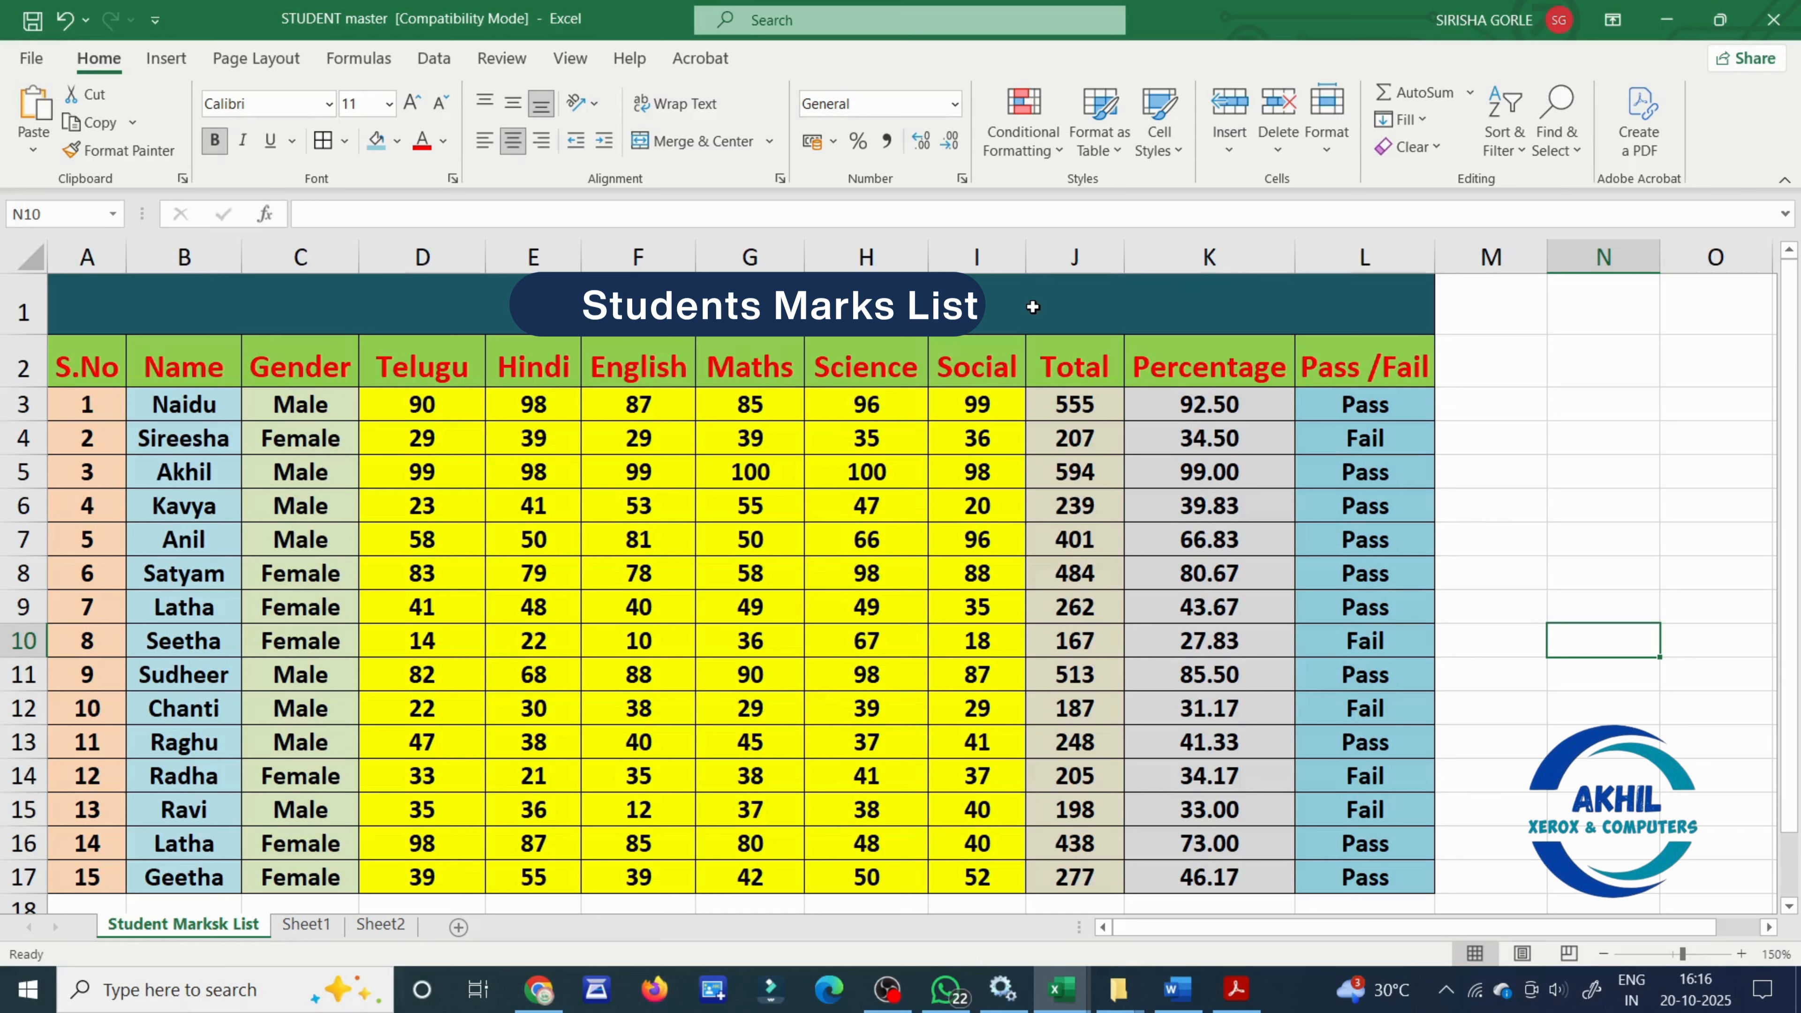
{"action": "left_click_drag", "start_coordinate": [1028, 301], "coordinate": [1075, 867]}
{"action": "left_click", "coordinate": [1591, 718]}
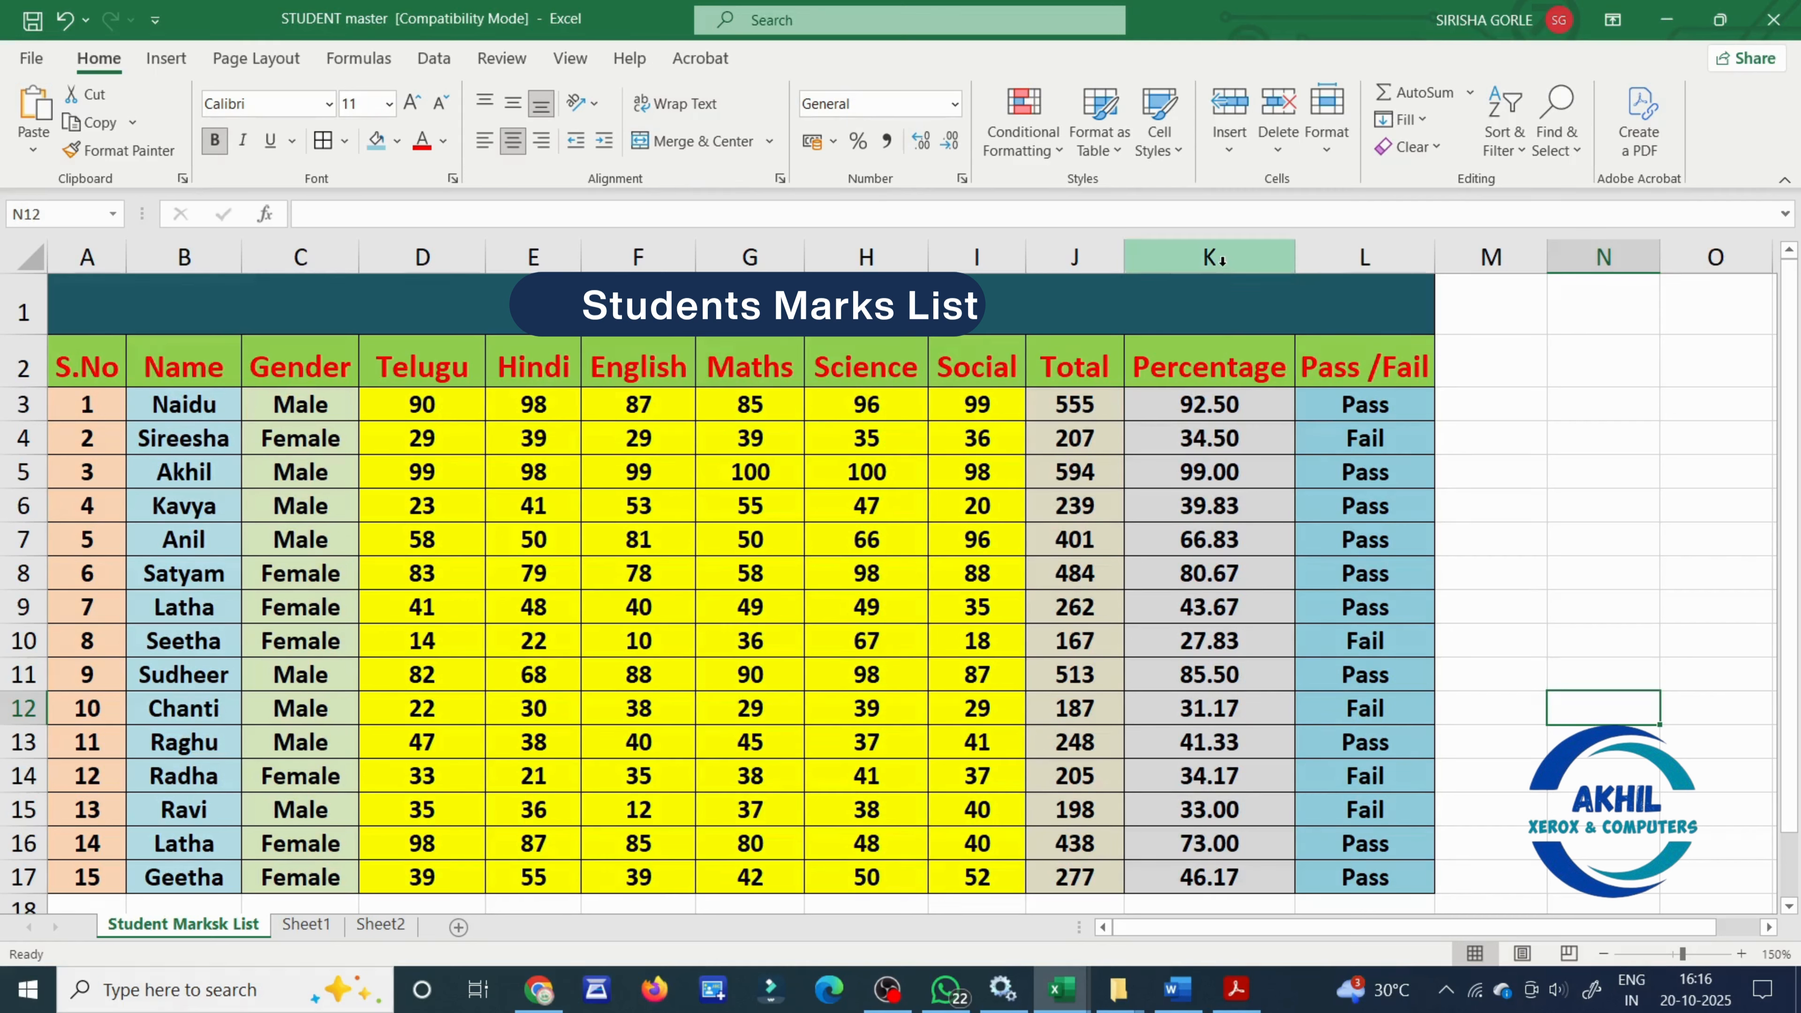
{"action": "left_click", "coordinate": [1217, 255]}
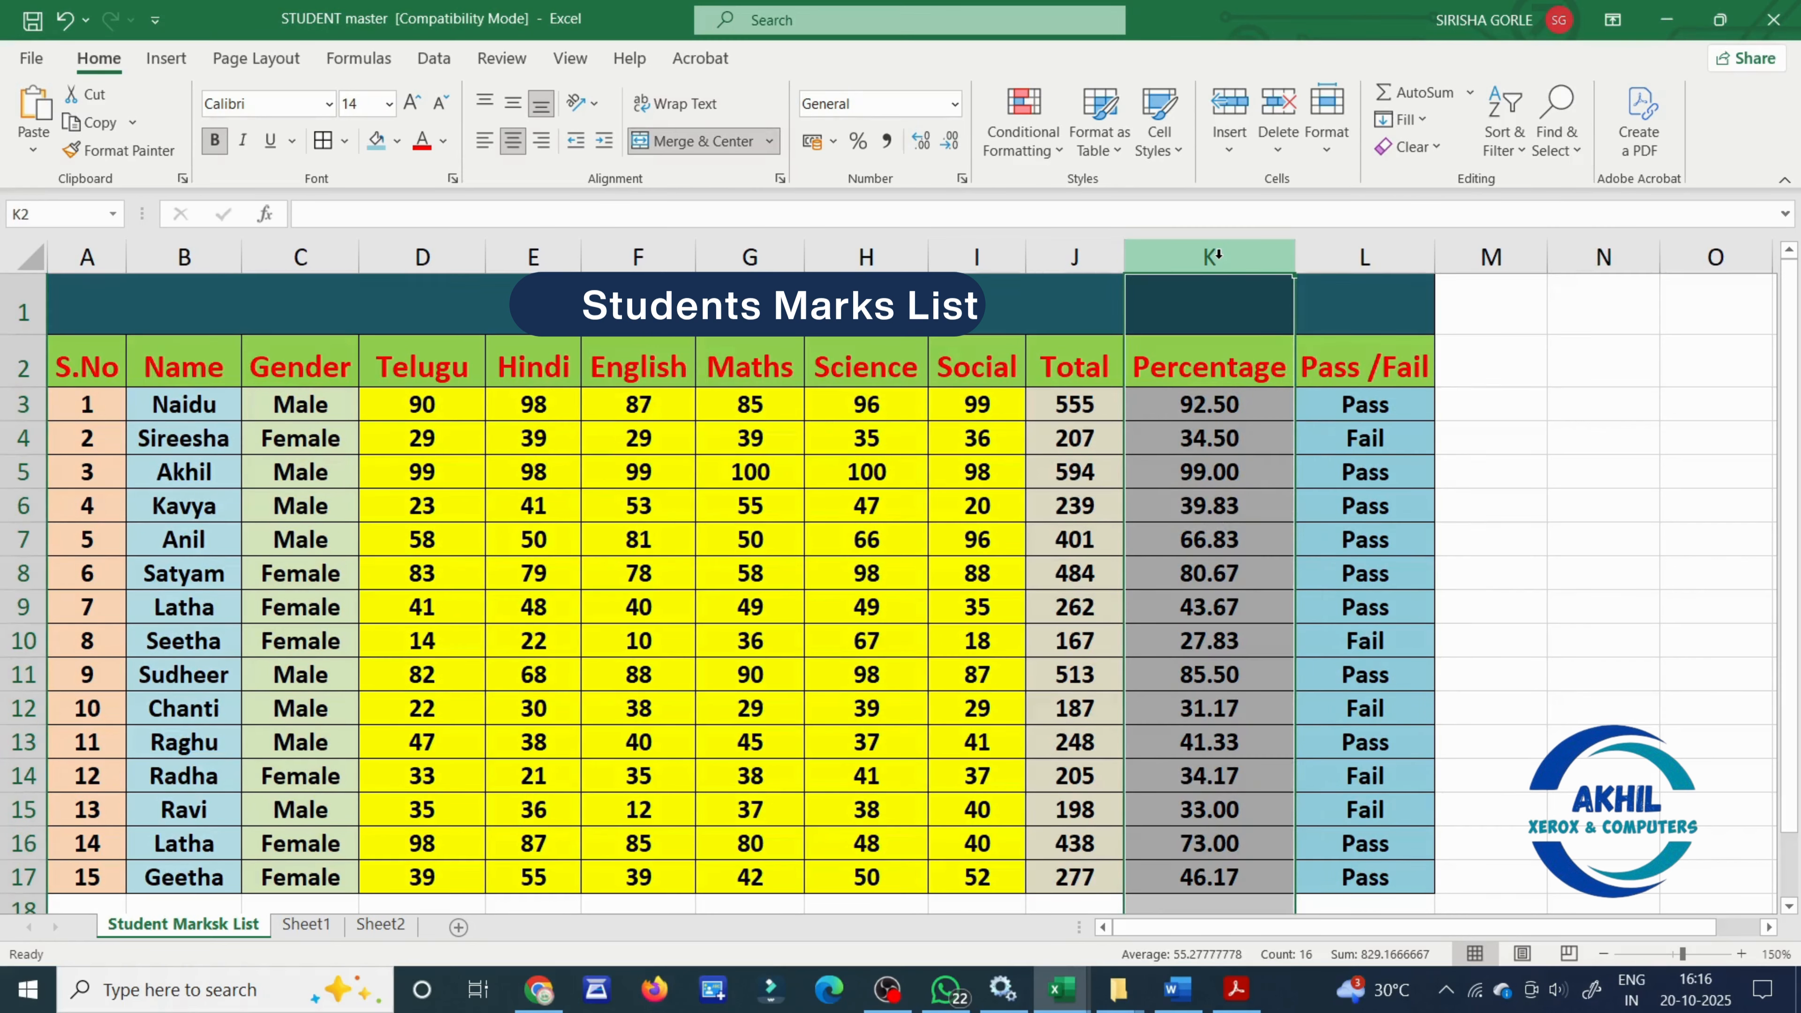
{"action": "left_click", "coordinate": [1560, 612]}
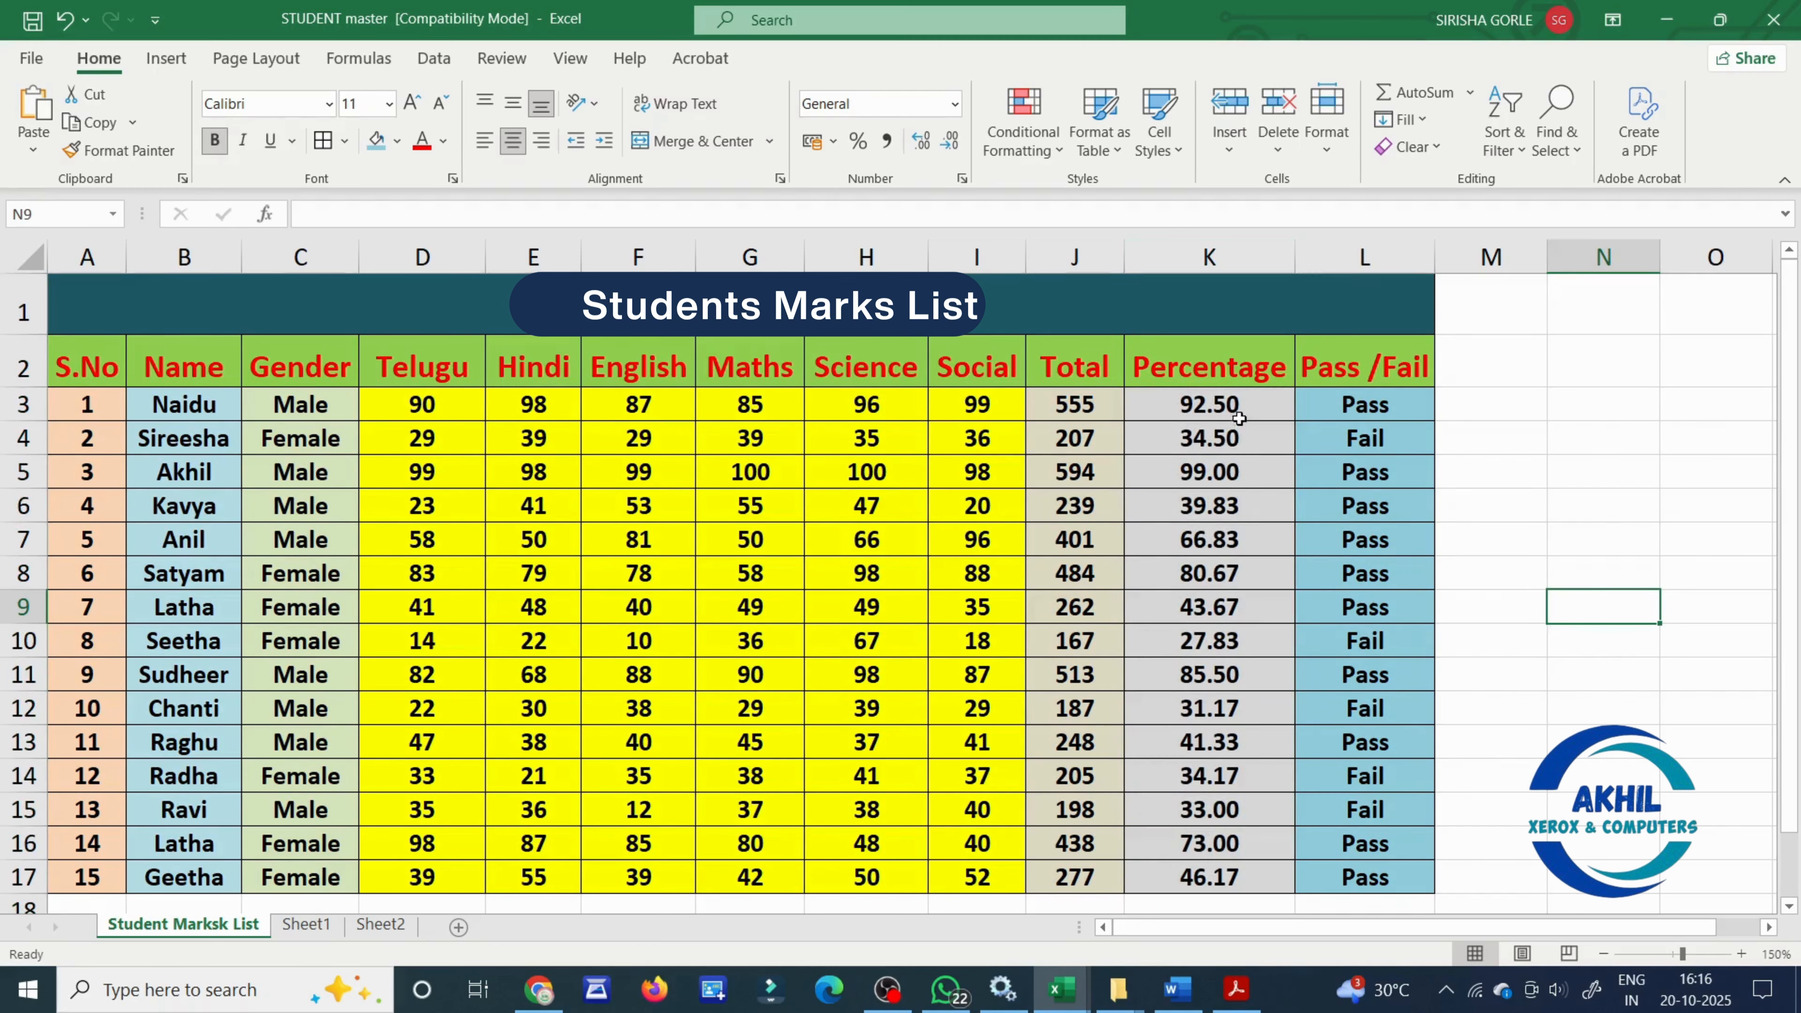
- Set up a Greater Than highlight rule for the Percentage values in K3:K17 with a threshold of 60
{"action": "left_click_drag", "start_coordinate": [1240, 415], "coordinate": [1255, 880]}
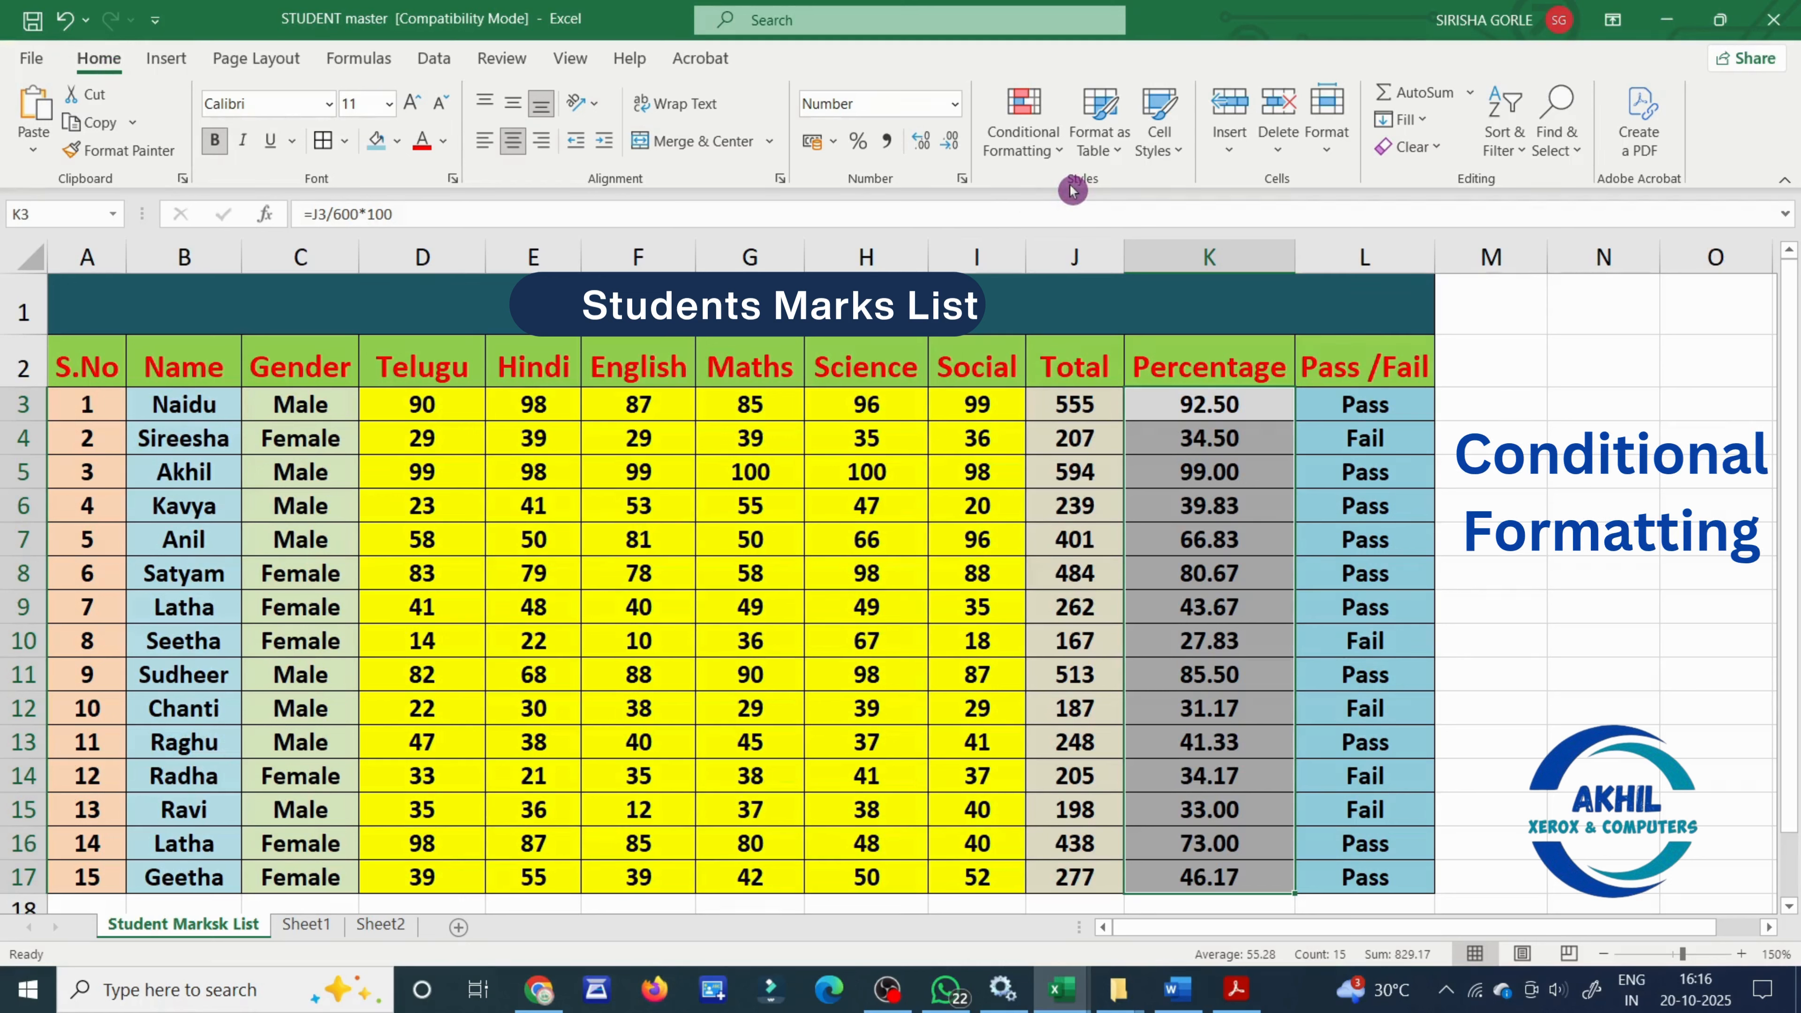
{"action": "left_click", "coordinate": [1031, 127]}
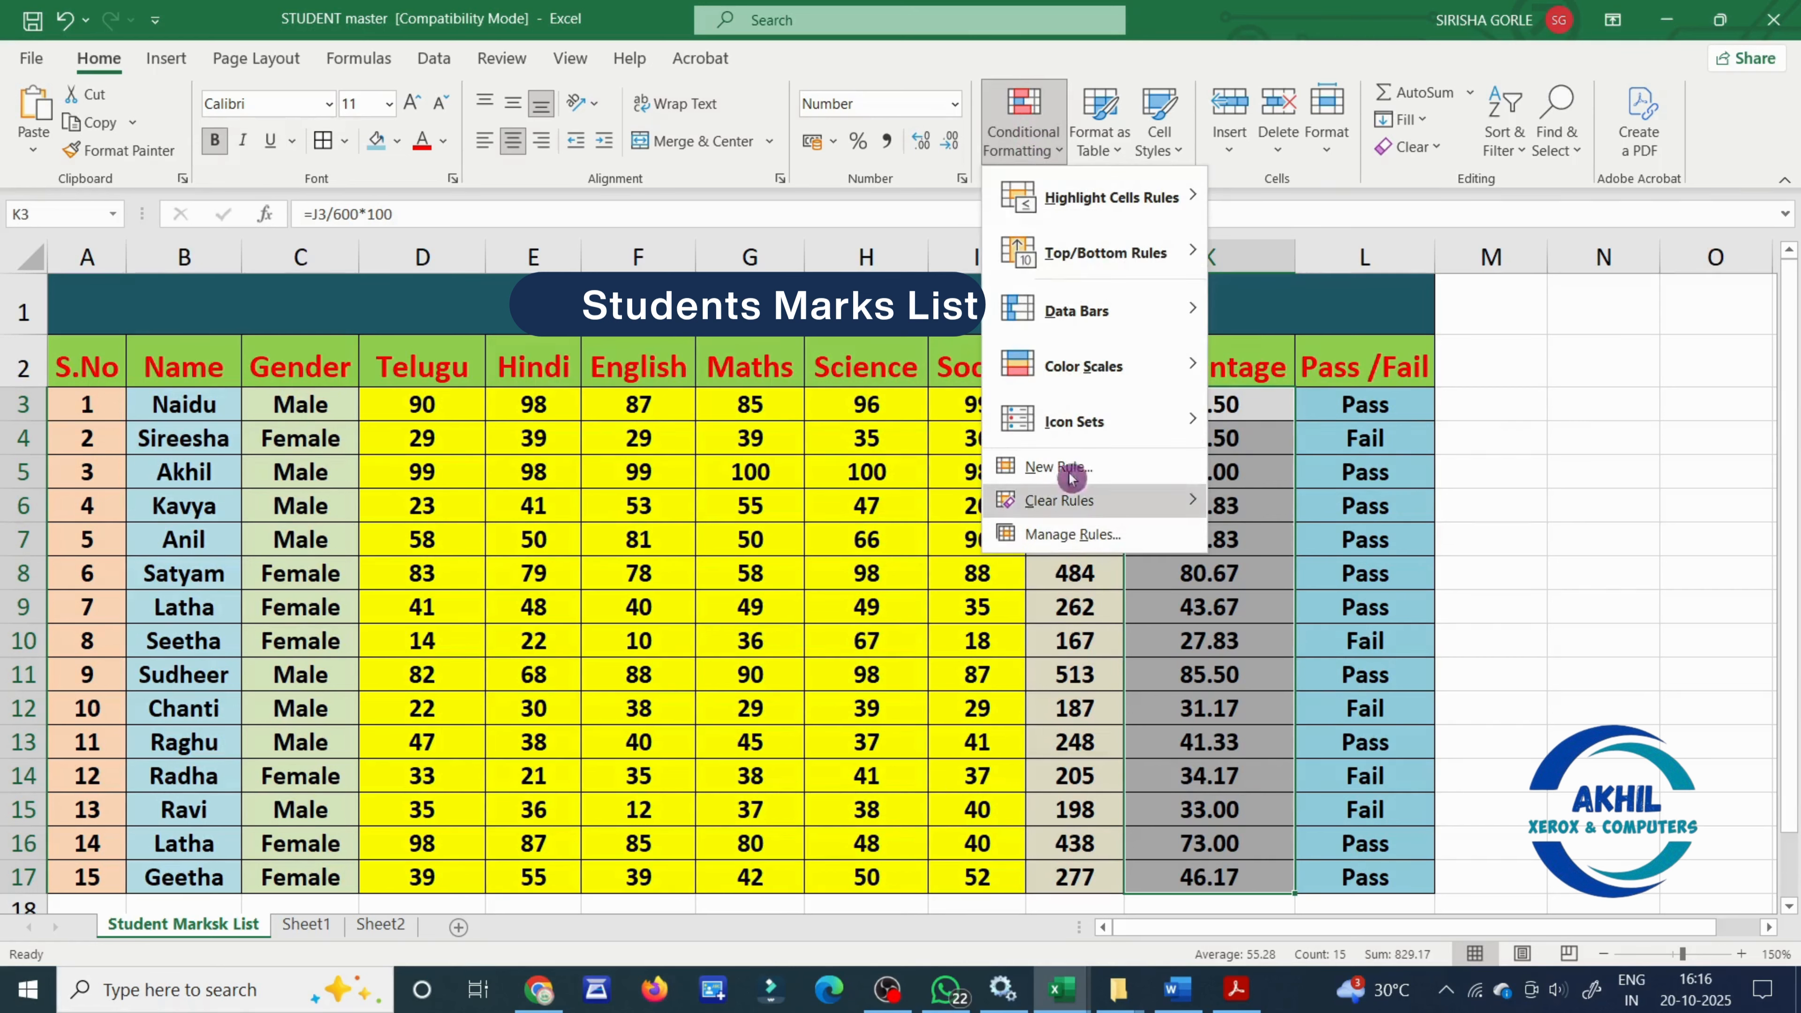
{"action": "mouse_move", "coordinate": [1099, 217]}
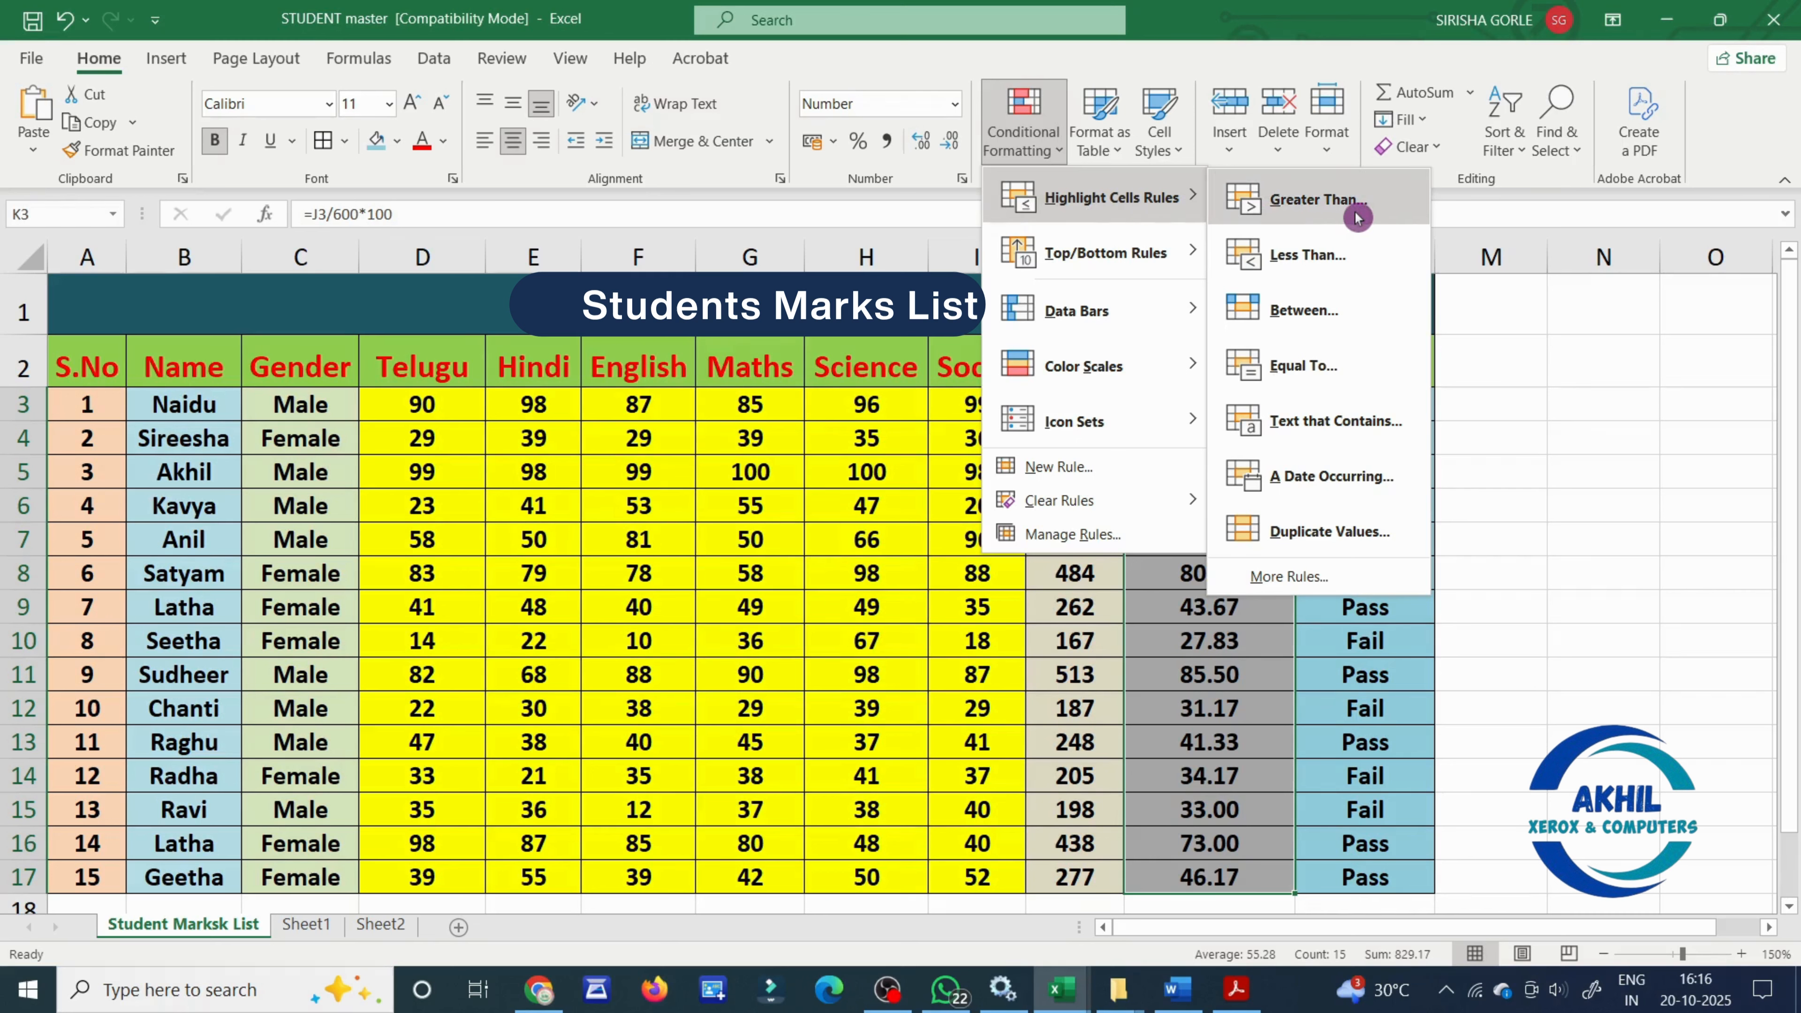
{"action": "left_click", "coordinate": [1386, 220]}
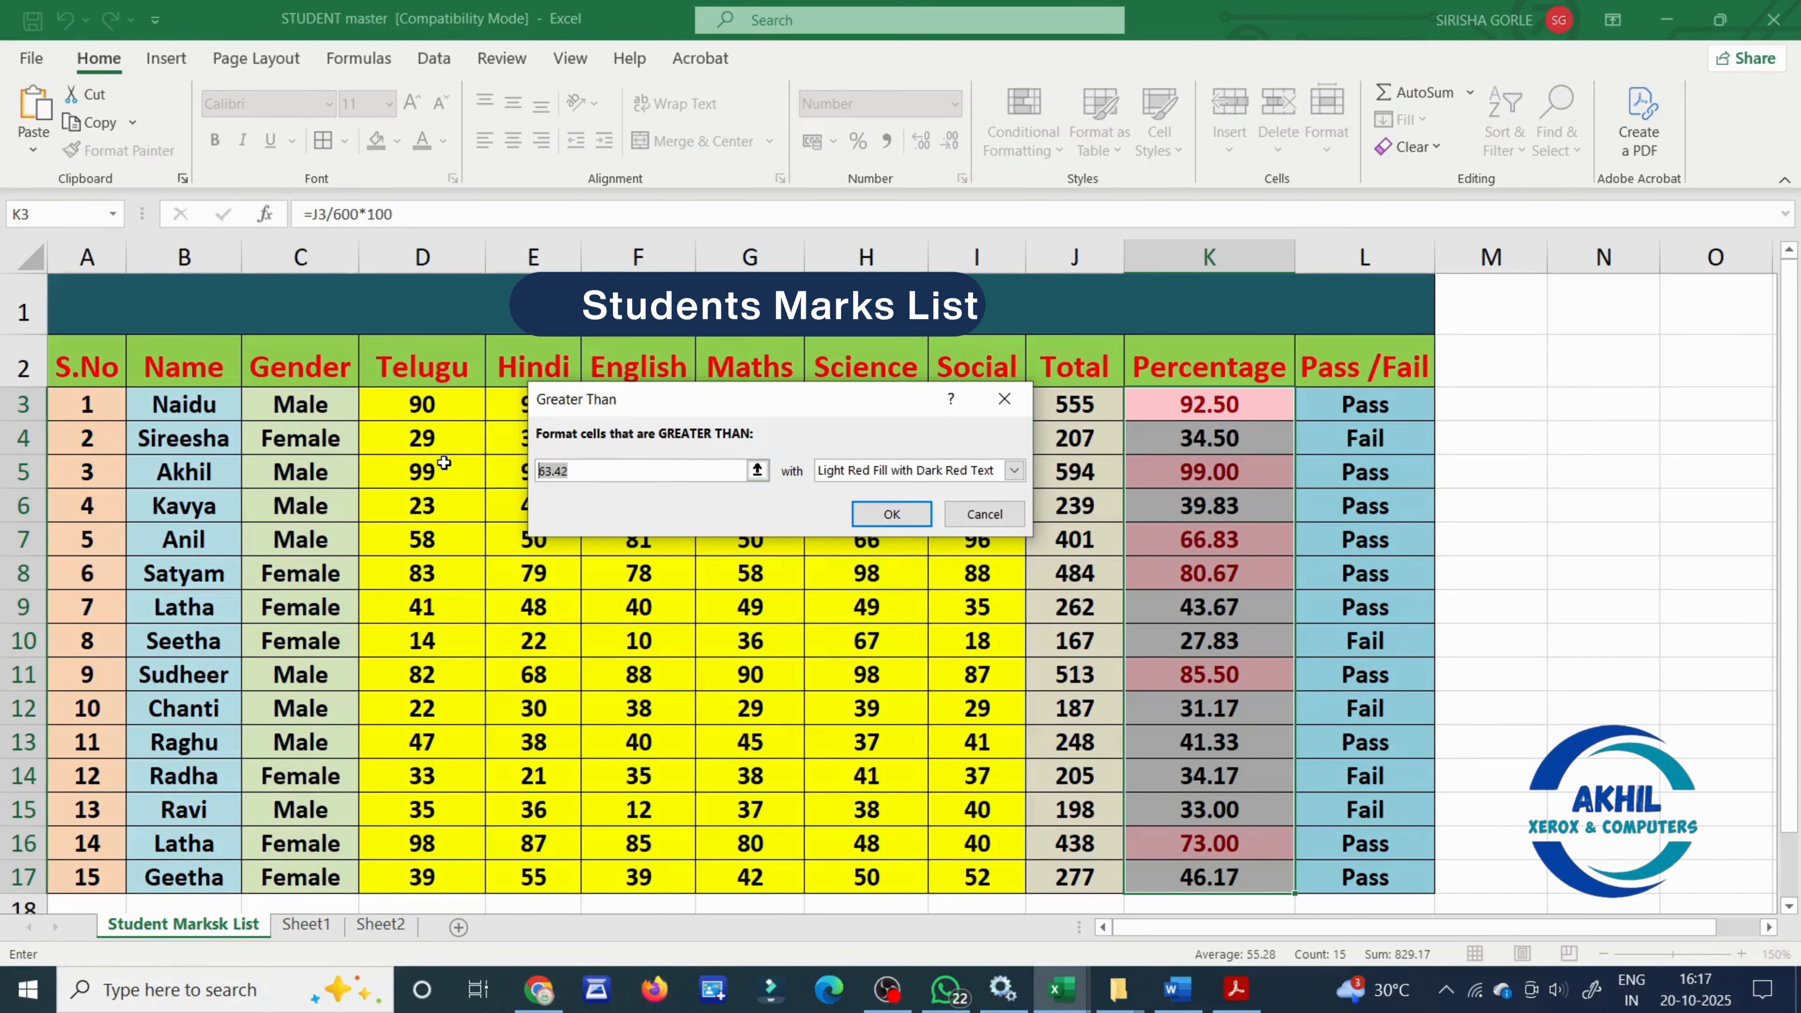
{"action": "type", "text": "6"}
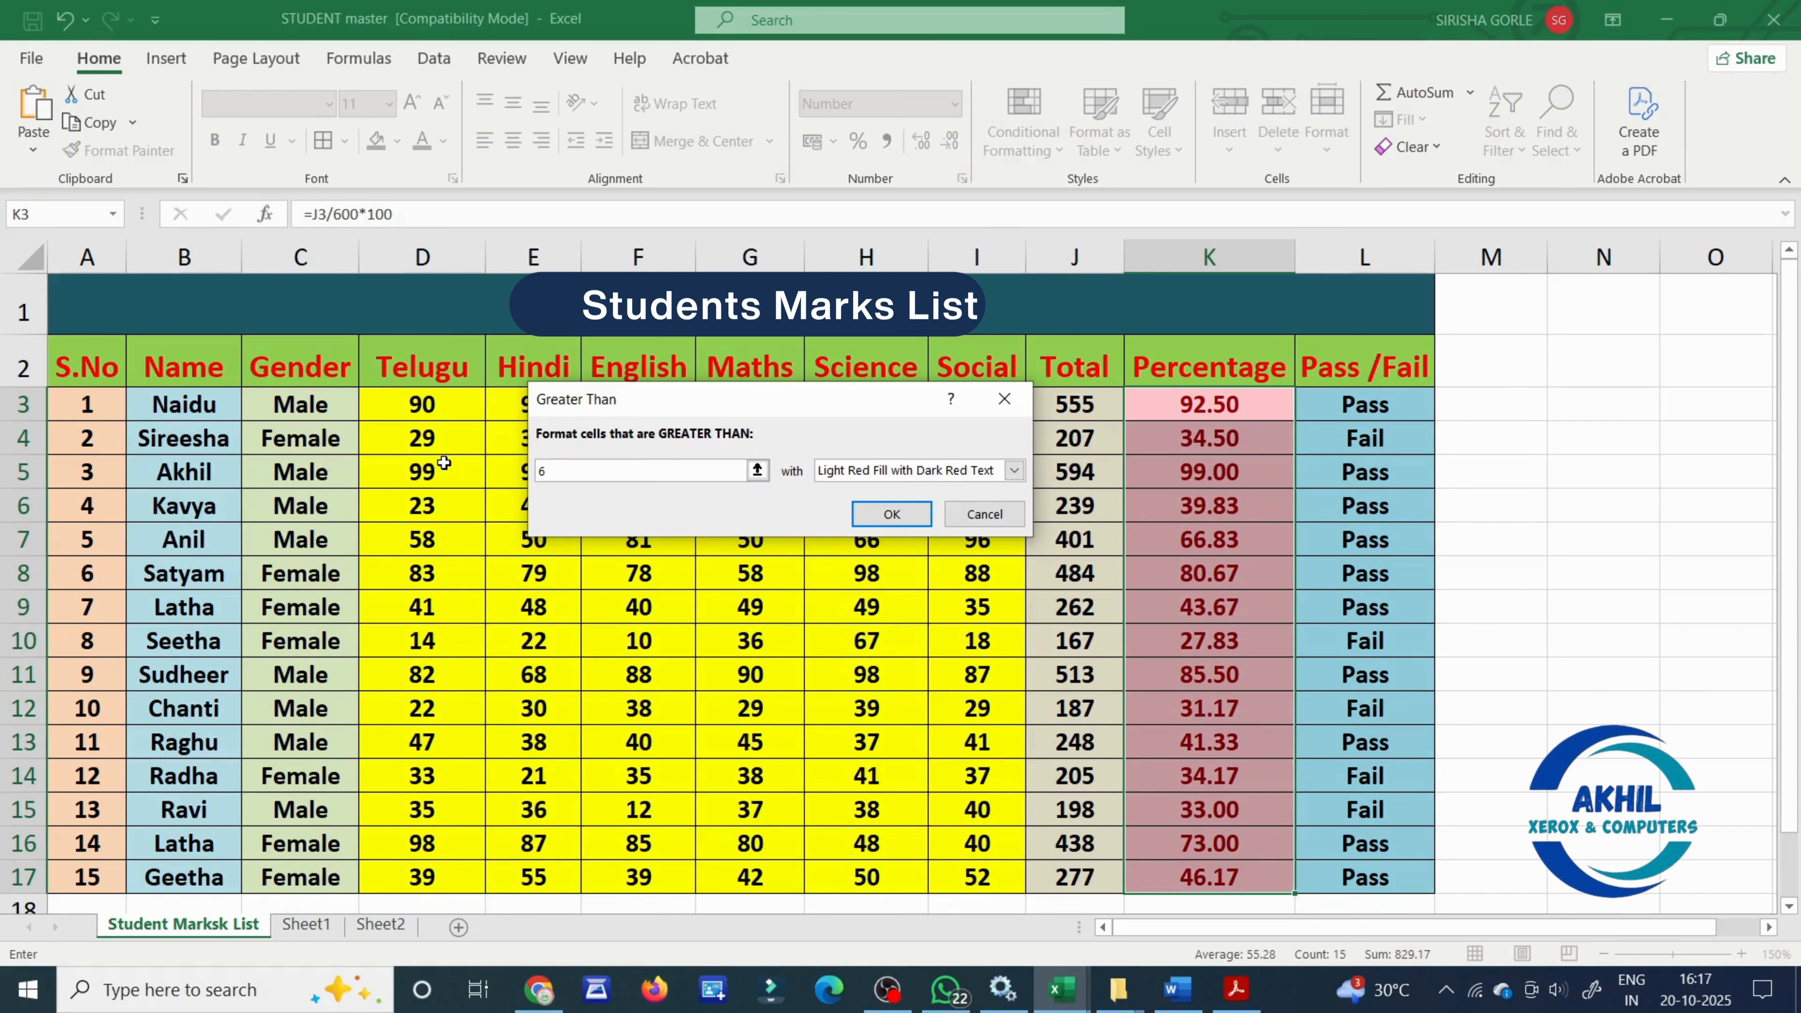
{"action": "type", "text": "0"}
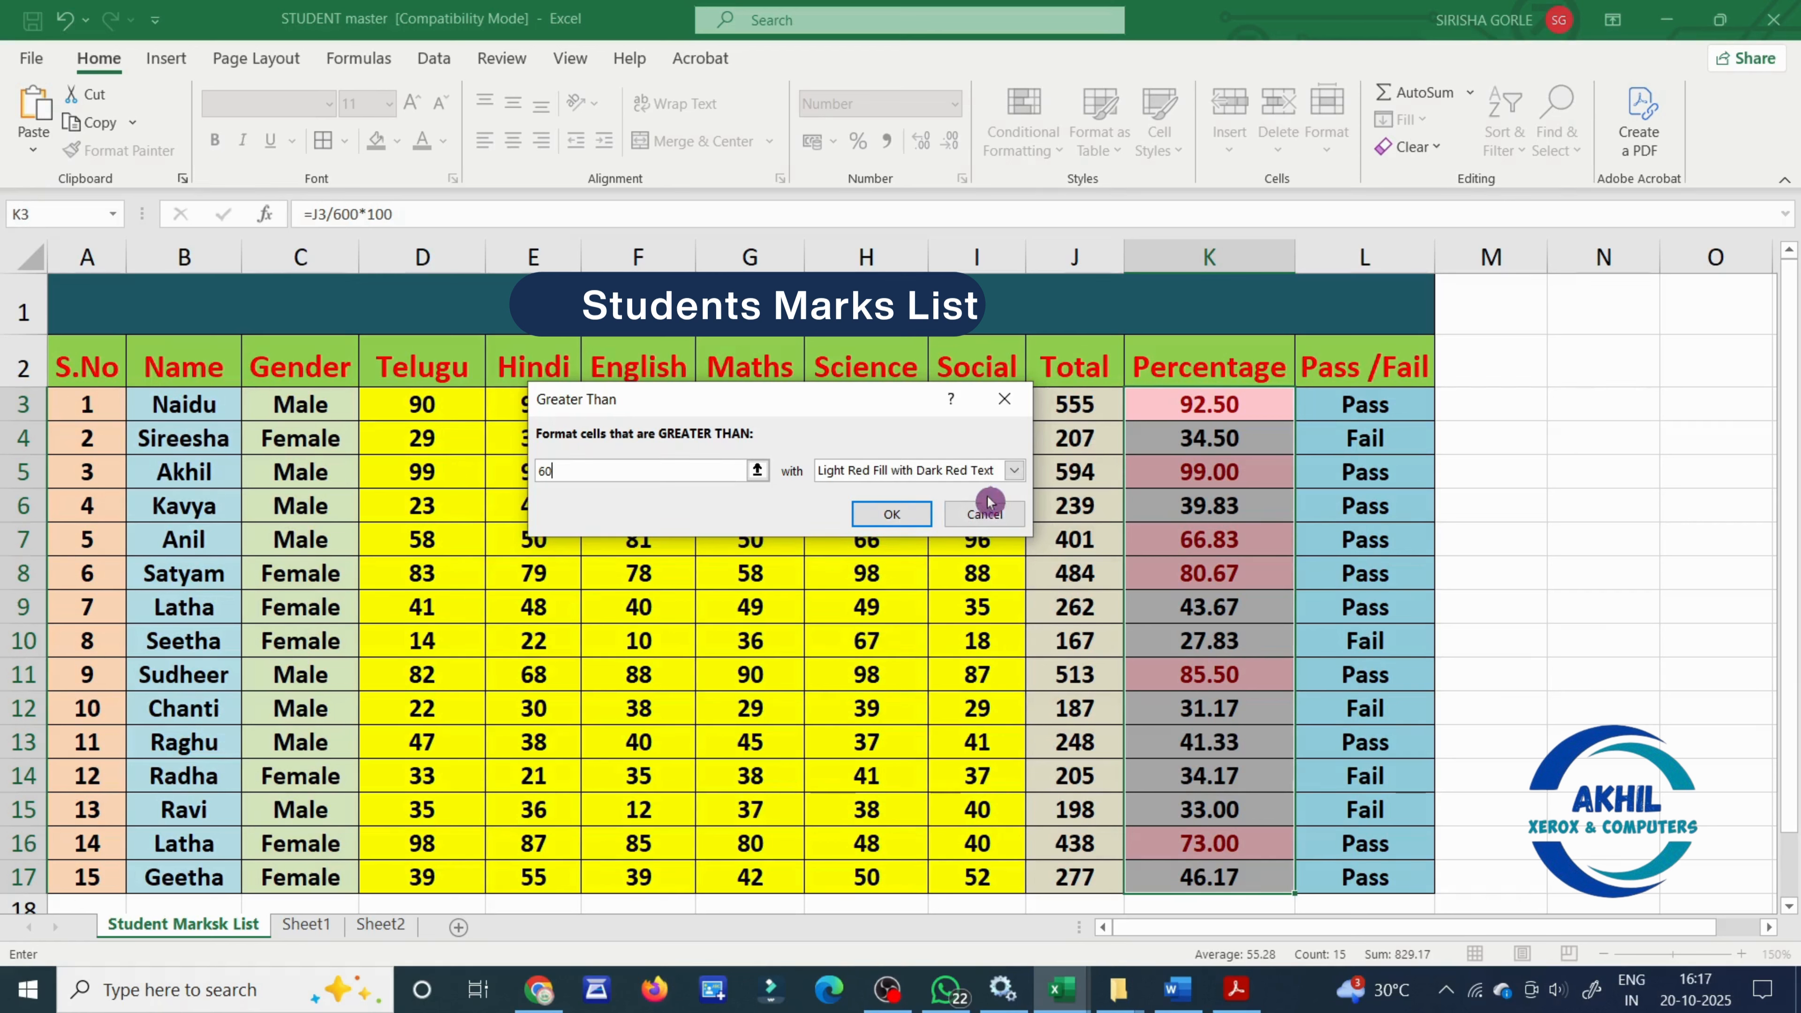
- Preview the yellow and green fill formats for the rule and apply it with Light Red Fill with Dark Red Text
{"action": "left_click", "coordinate": [1014, 472]}
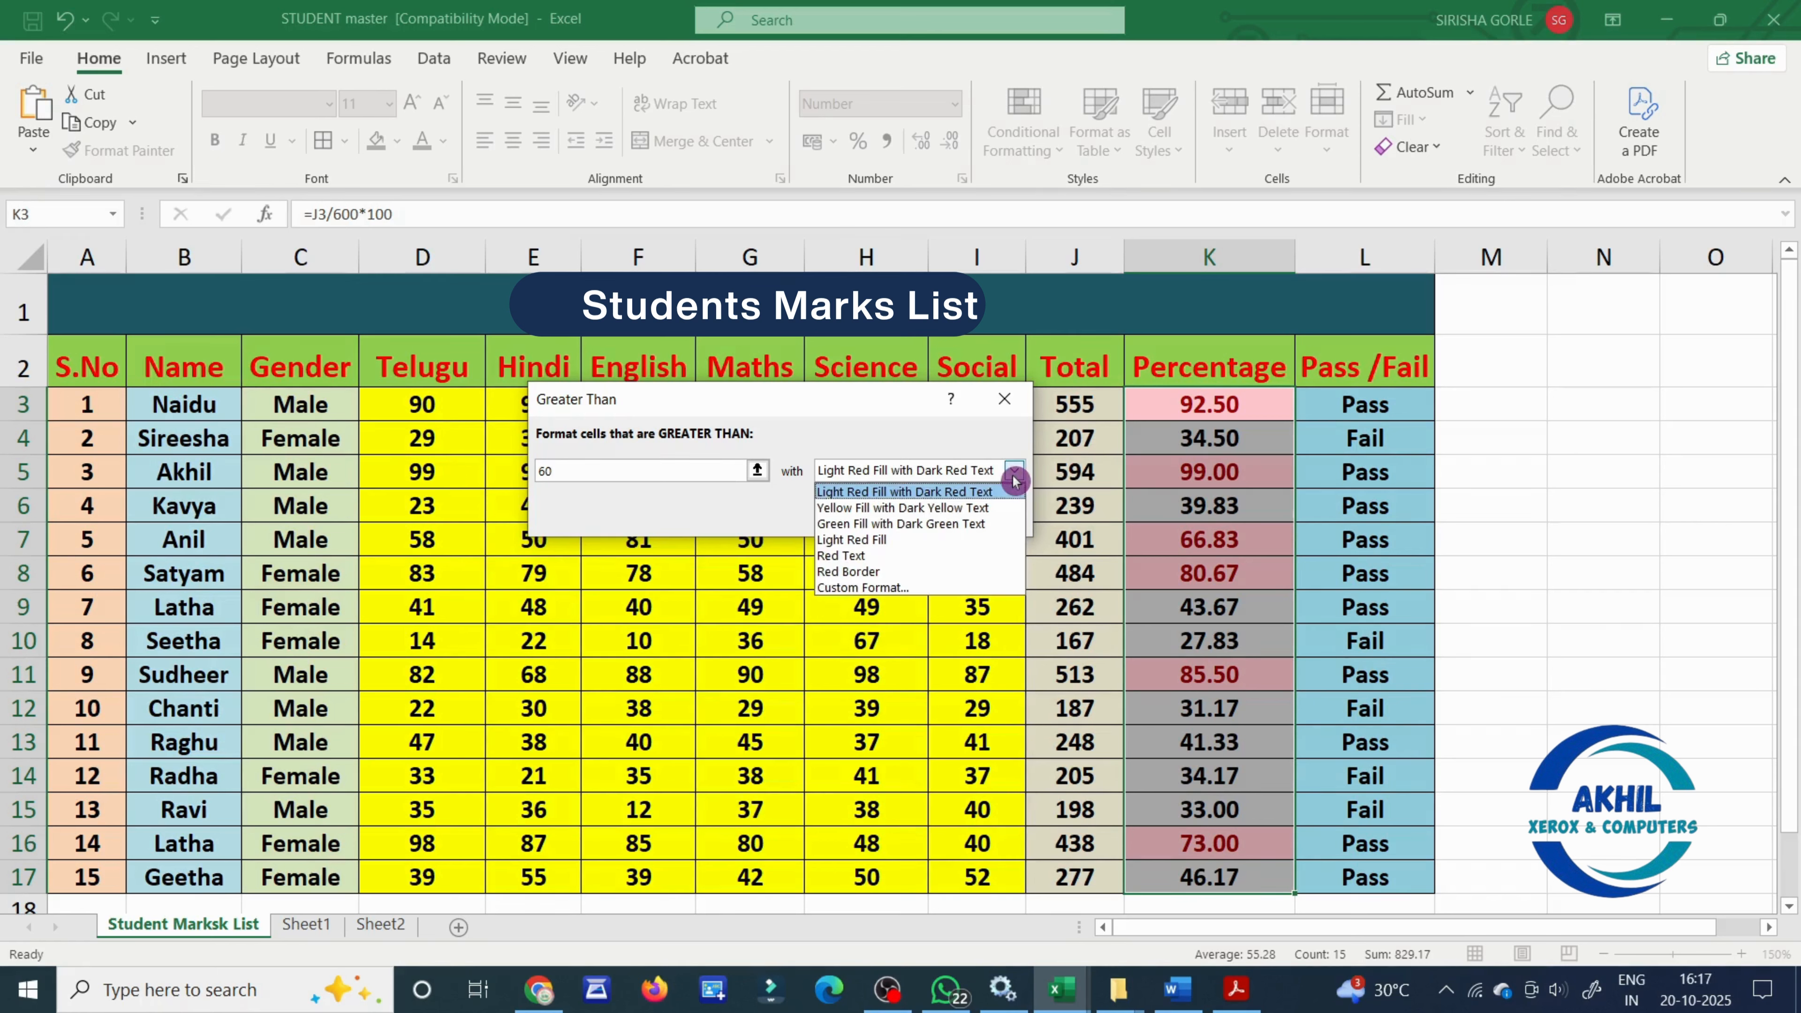
{"action": "left_click", "coordinate": [974, 508]}
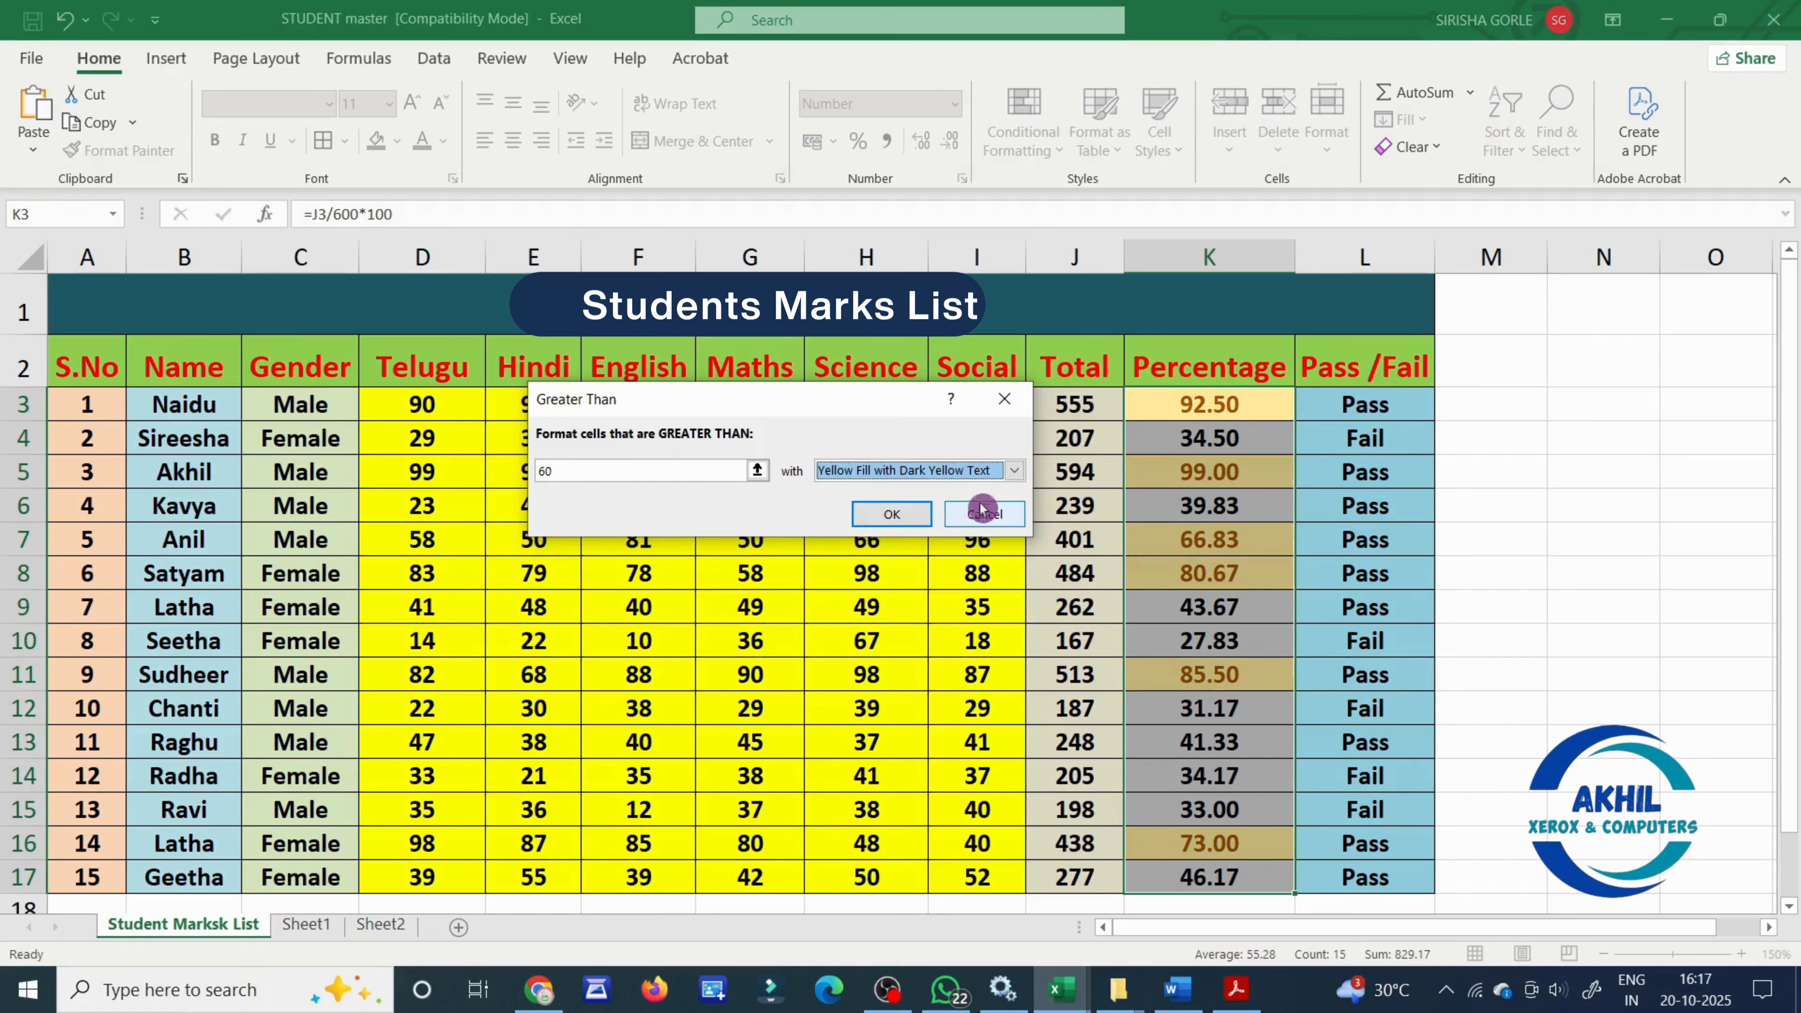
{"action": "left_click", "coordinate": [1014, 471]}
{"action": "left_click", "coordinate": [962, 524]}
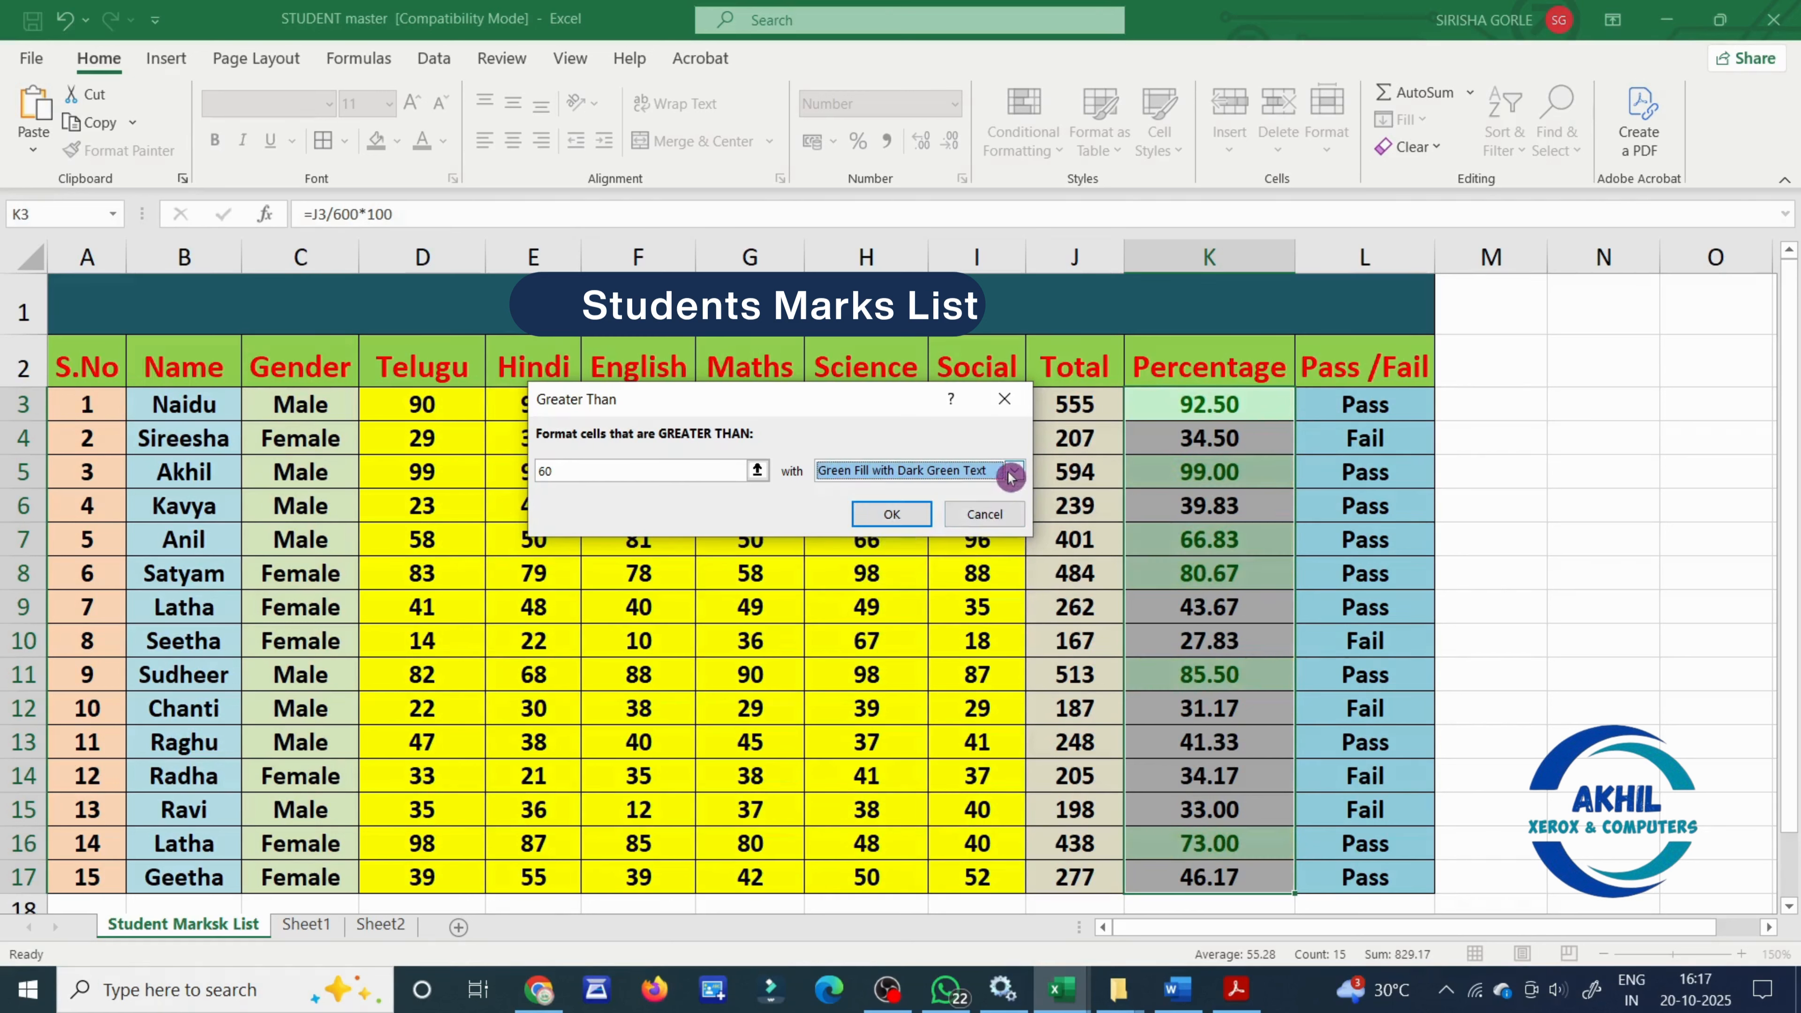
{"action": "left_click", "coordinate": [1014, 470]}
{"action": "left_click", "coordinate": [968, 497]}
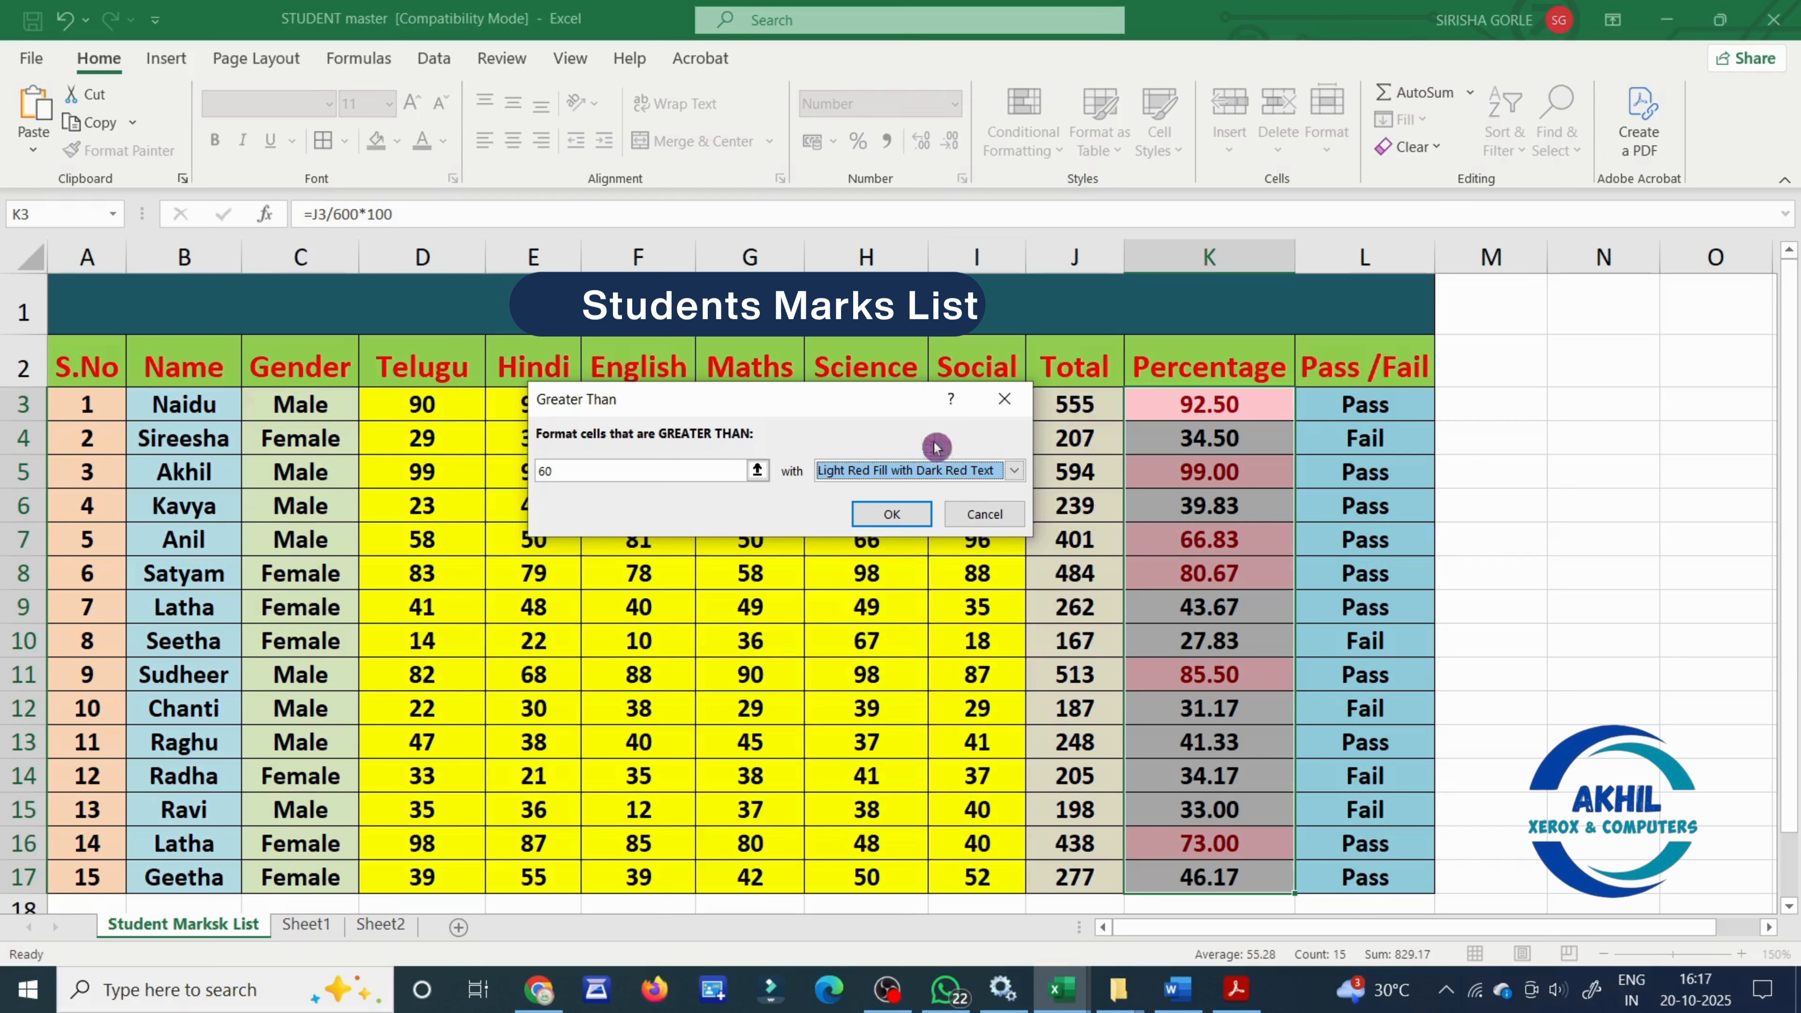
{"action": "left_click", "coordinate": [891, 513]}
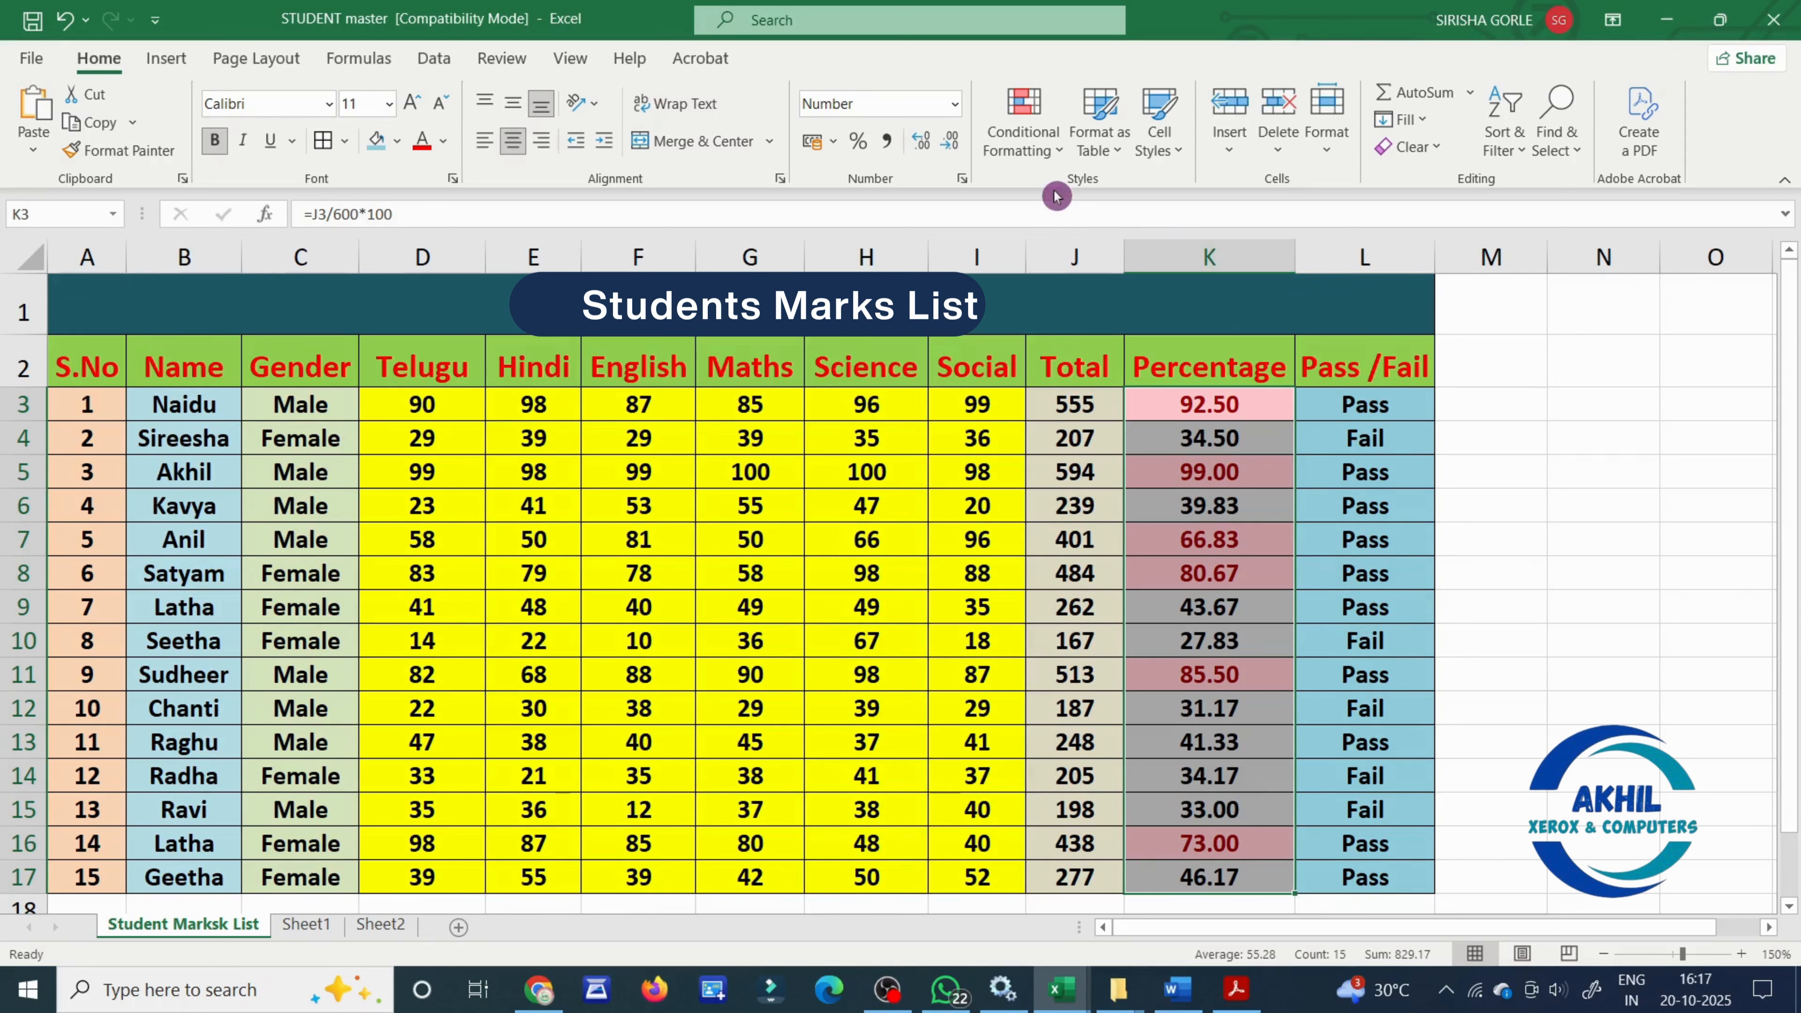
- Clear the conditional formatting rules from the entire sheet and deselect the Percentage values
{"action": "left_click", "coordinate": [1032, 142]}
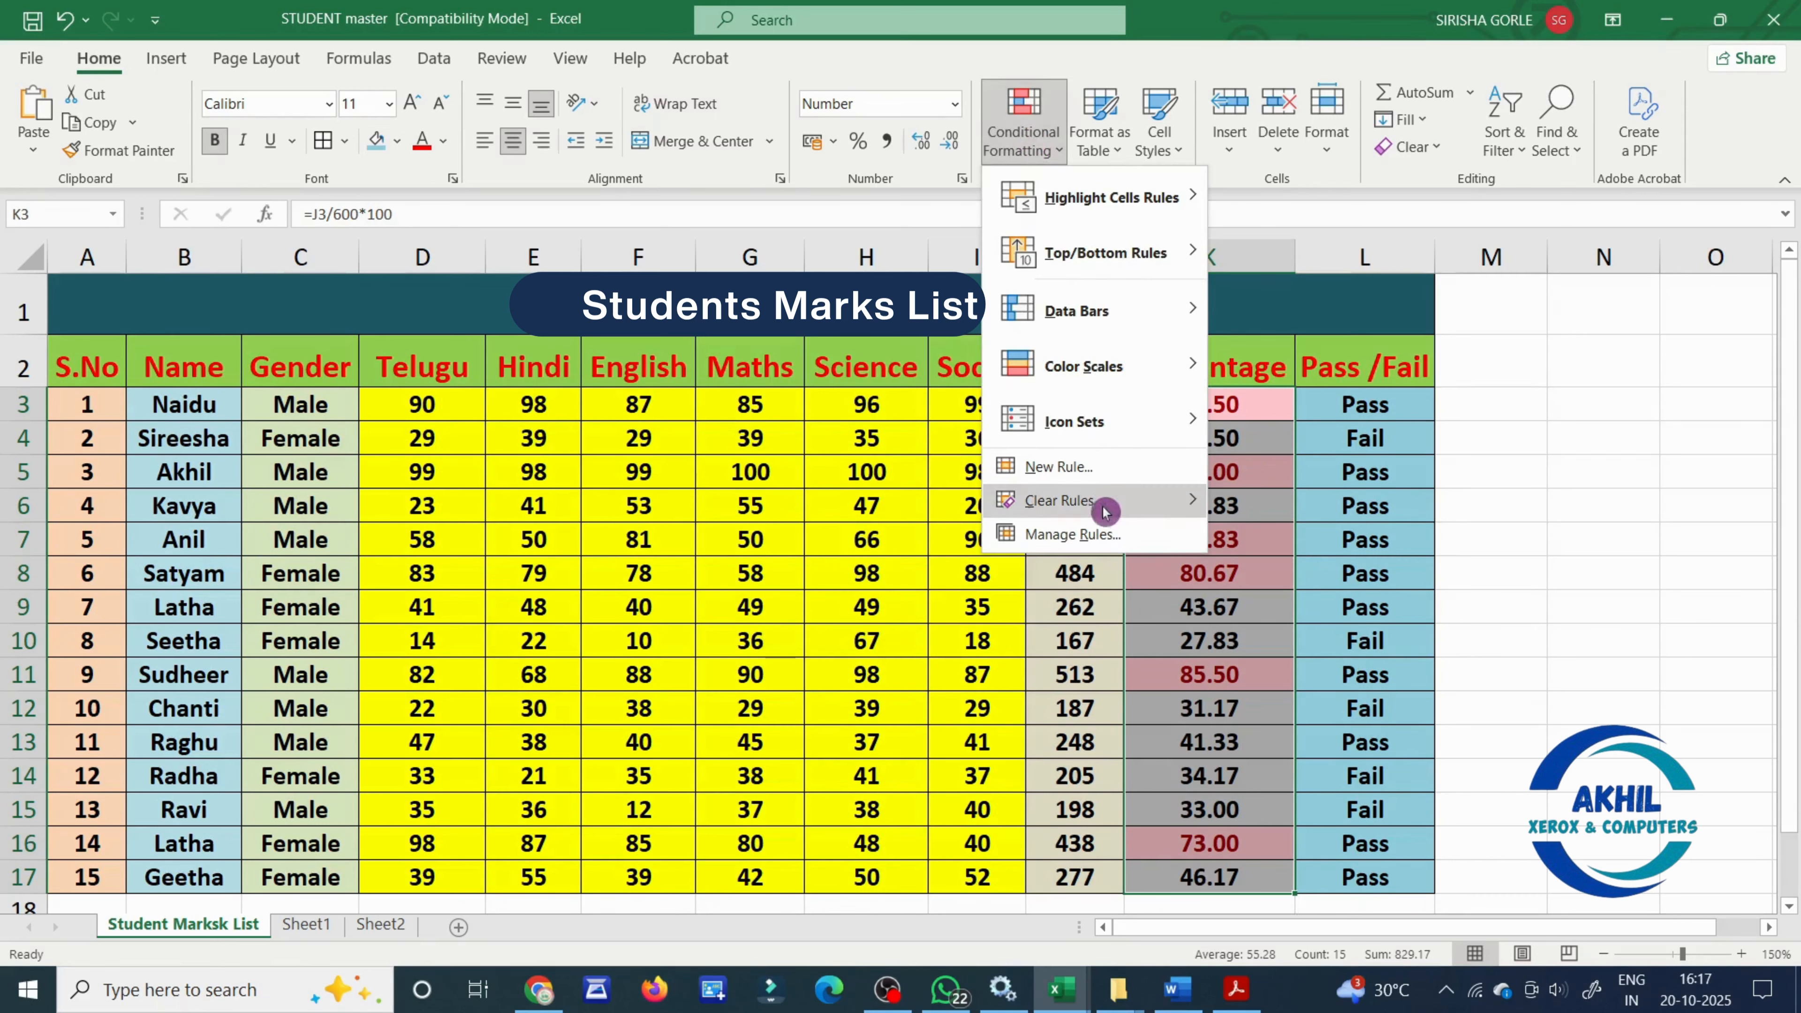
{"action": "mouse_move", "coordinate": [1105, 511]}
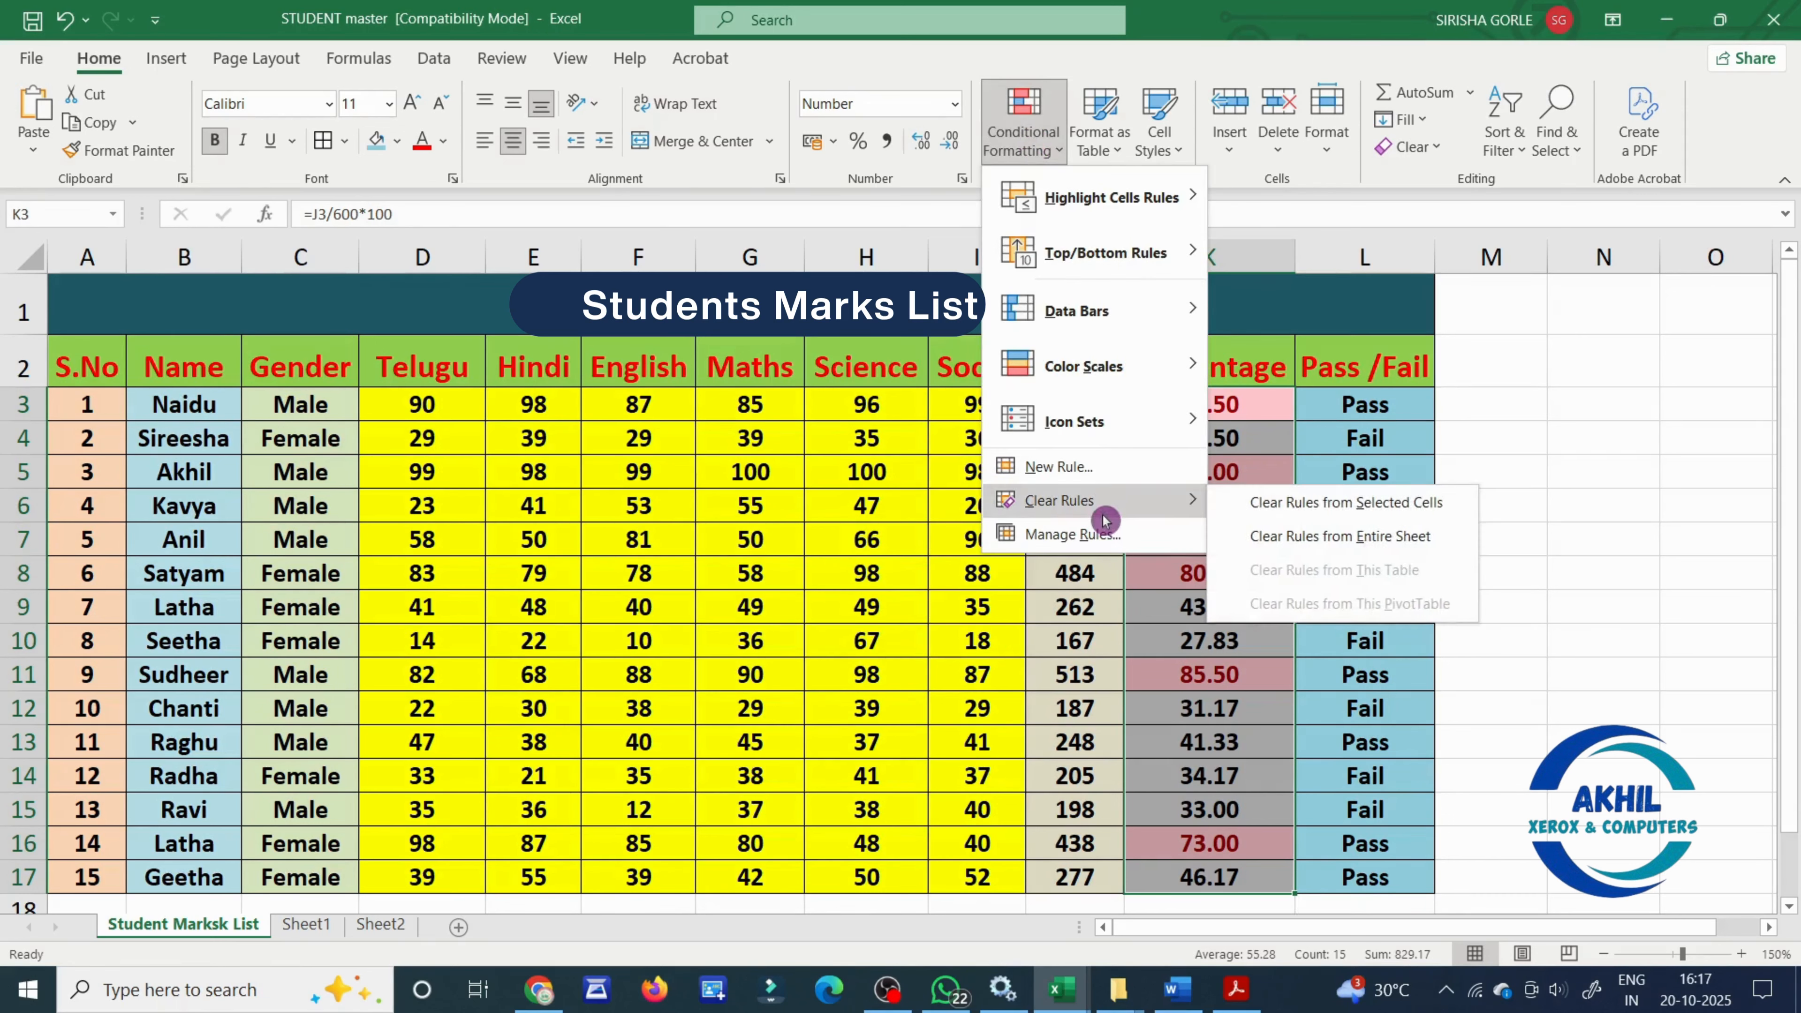
{"action": "left_click", "coordinate": [1316, 545]}
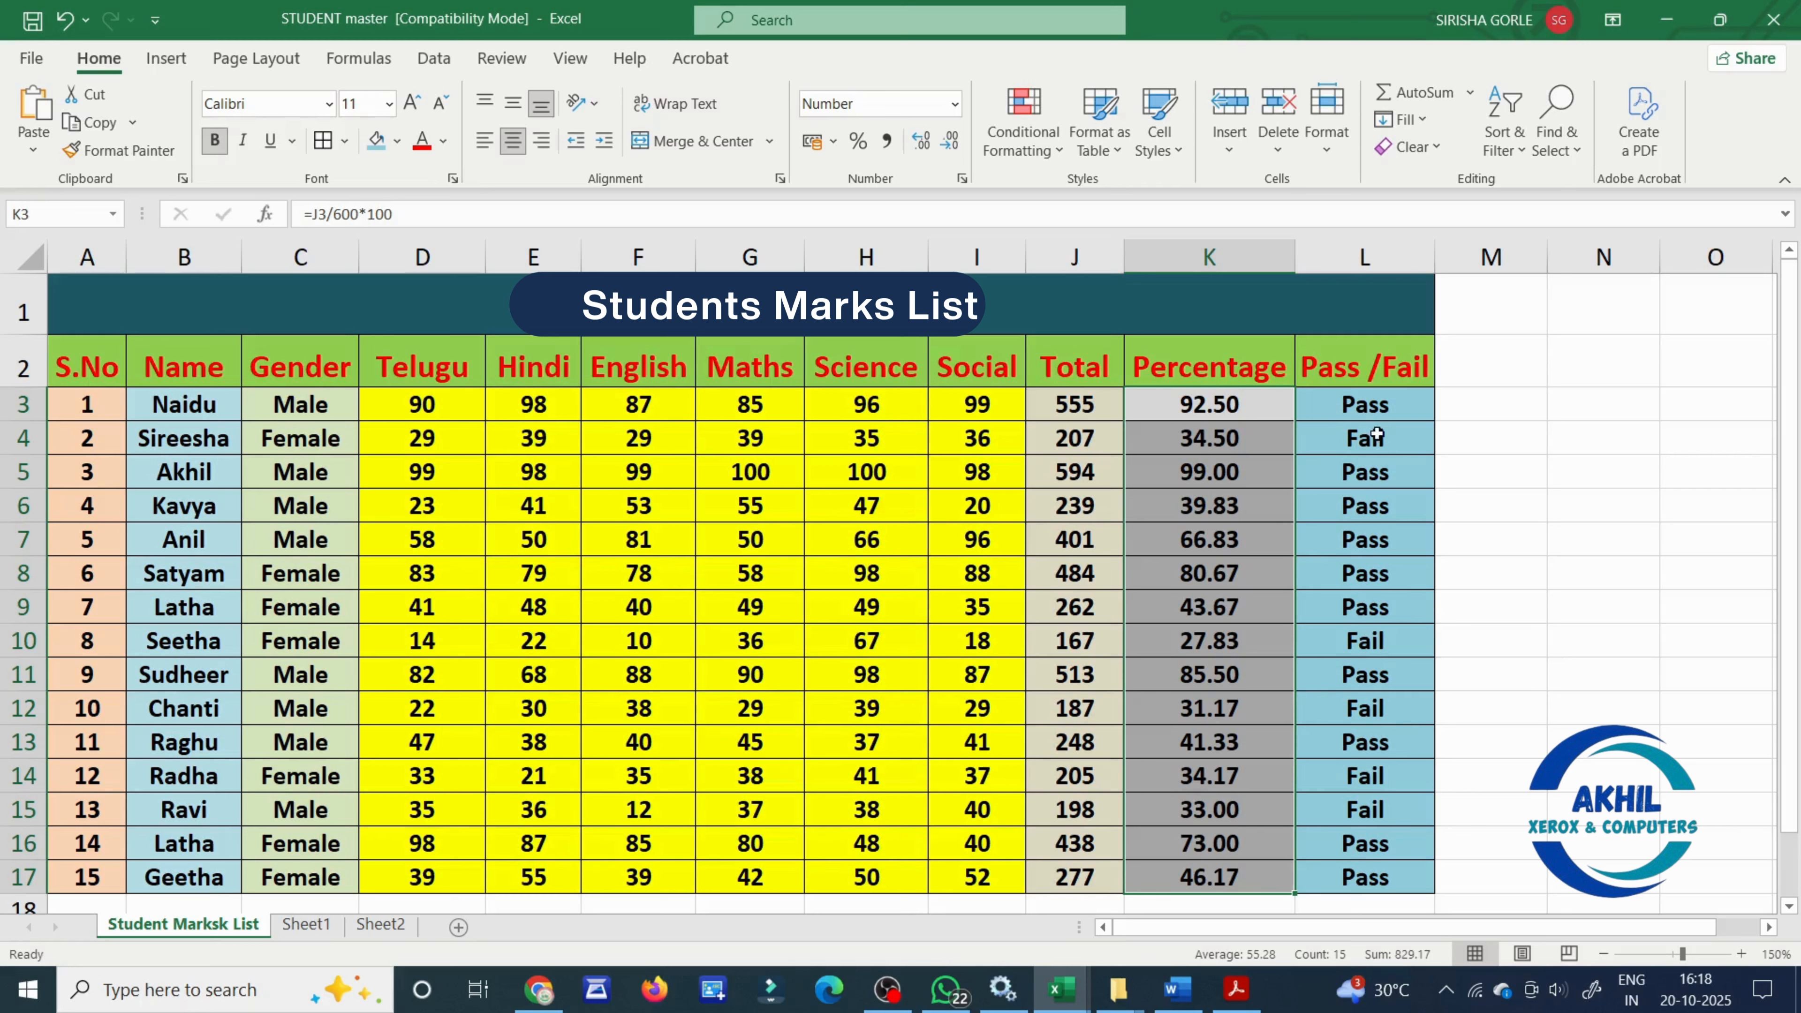
{"action": "left_click", "coordinate": [1605, 479]}
- Highlight the Percentage values in K3:K17 that are less than 35 with Yellow Fill with Dark Yellow Text
{"action": "left_click", "coordinate": [1262, 405]}
{"action": "left_click_drag", "start_coordinate": [1262, 405], "coordinate": [1262, 878]}
{"action": "left_click", "coordinate": [1023, 132]}
{"action": "mouse_move", "coordinate": [1062, 193]}
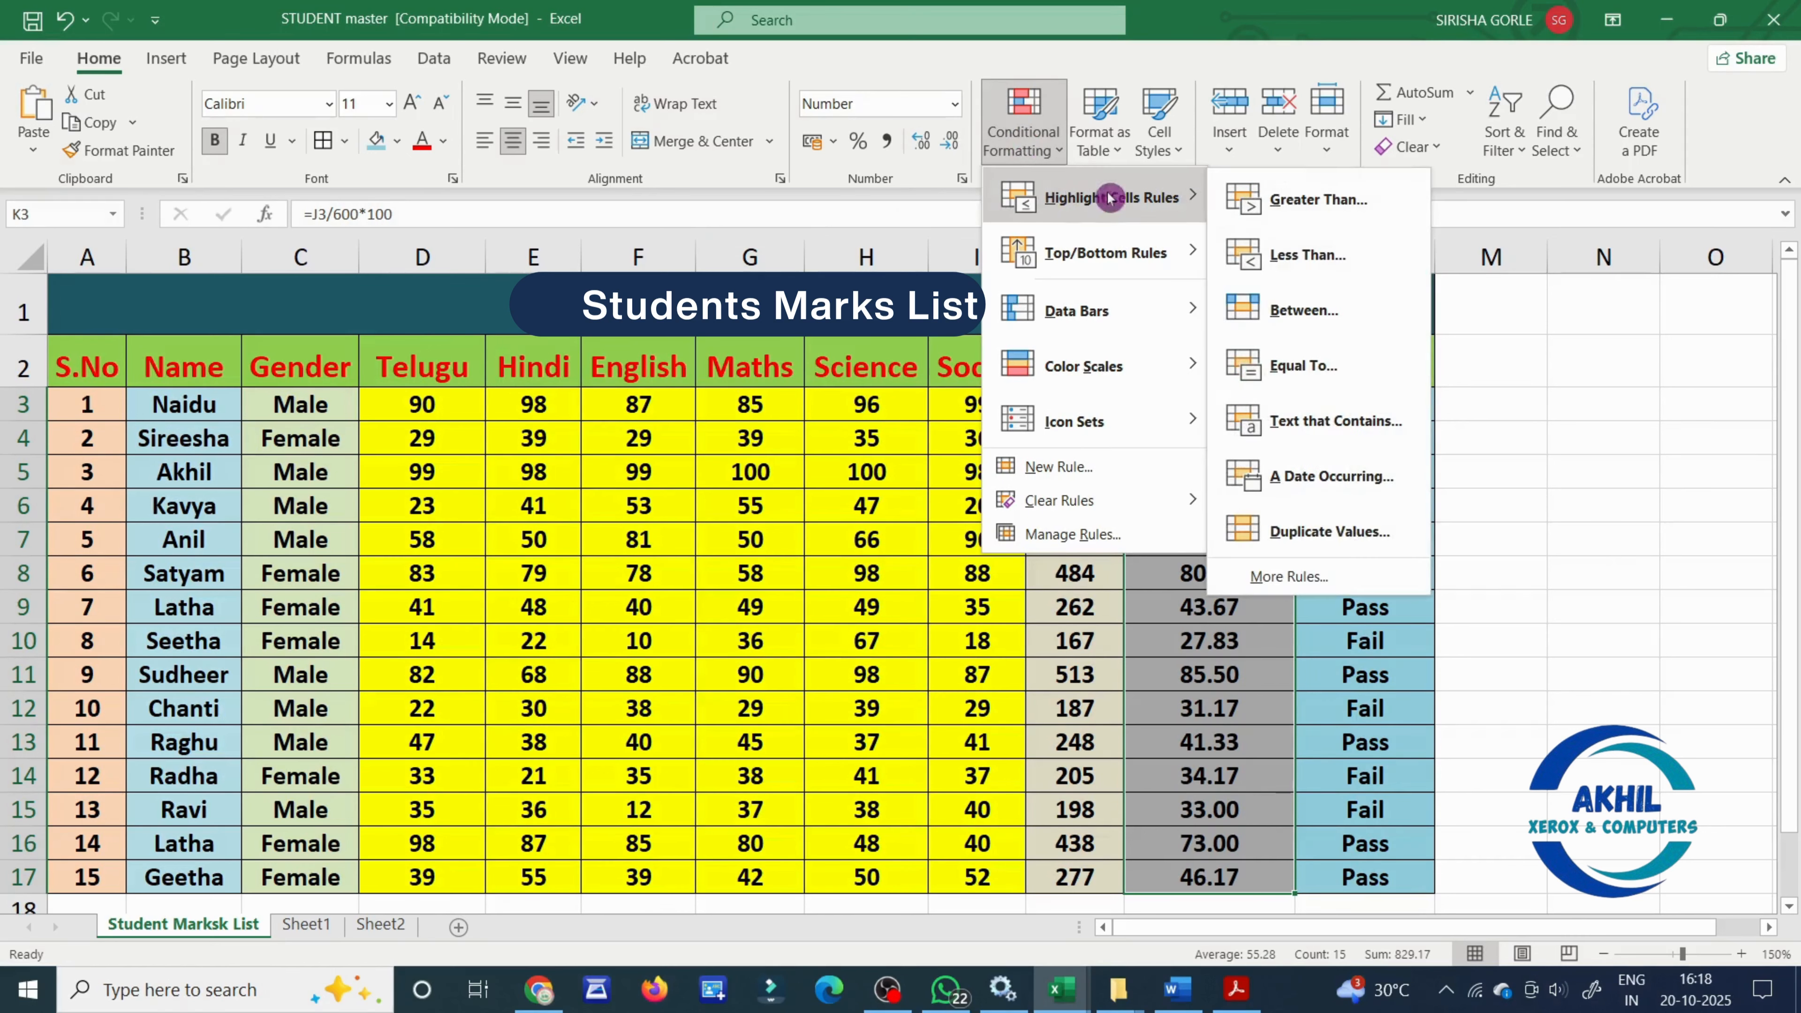
{"action": "left_click", "coordinate": [1367, 267]}
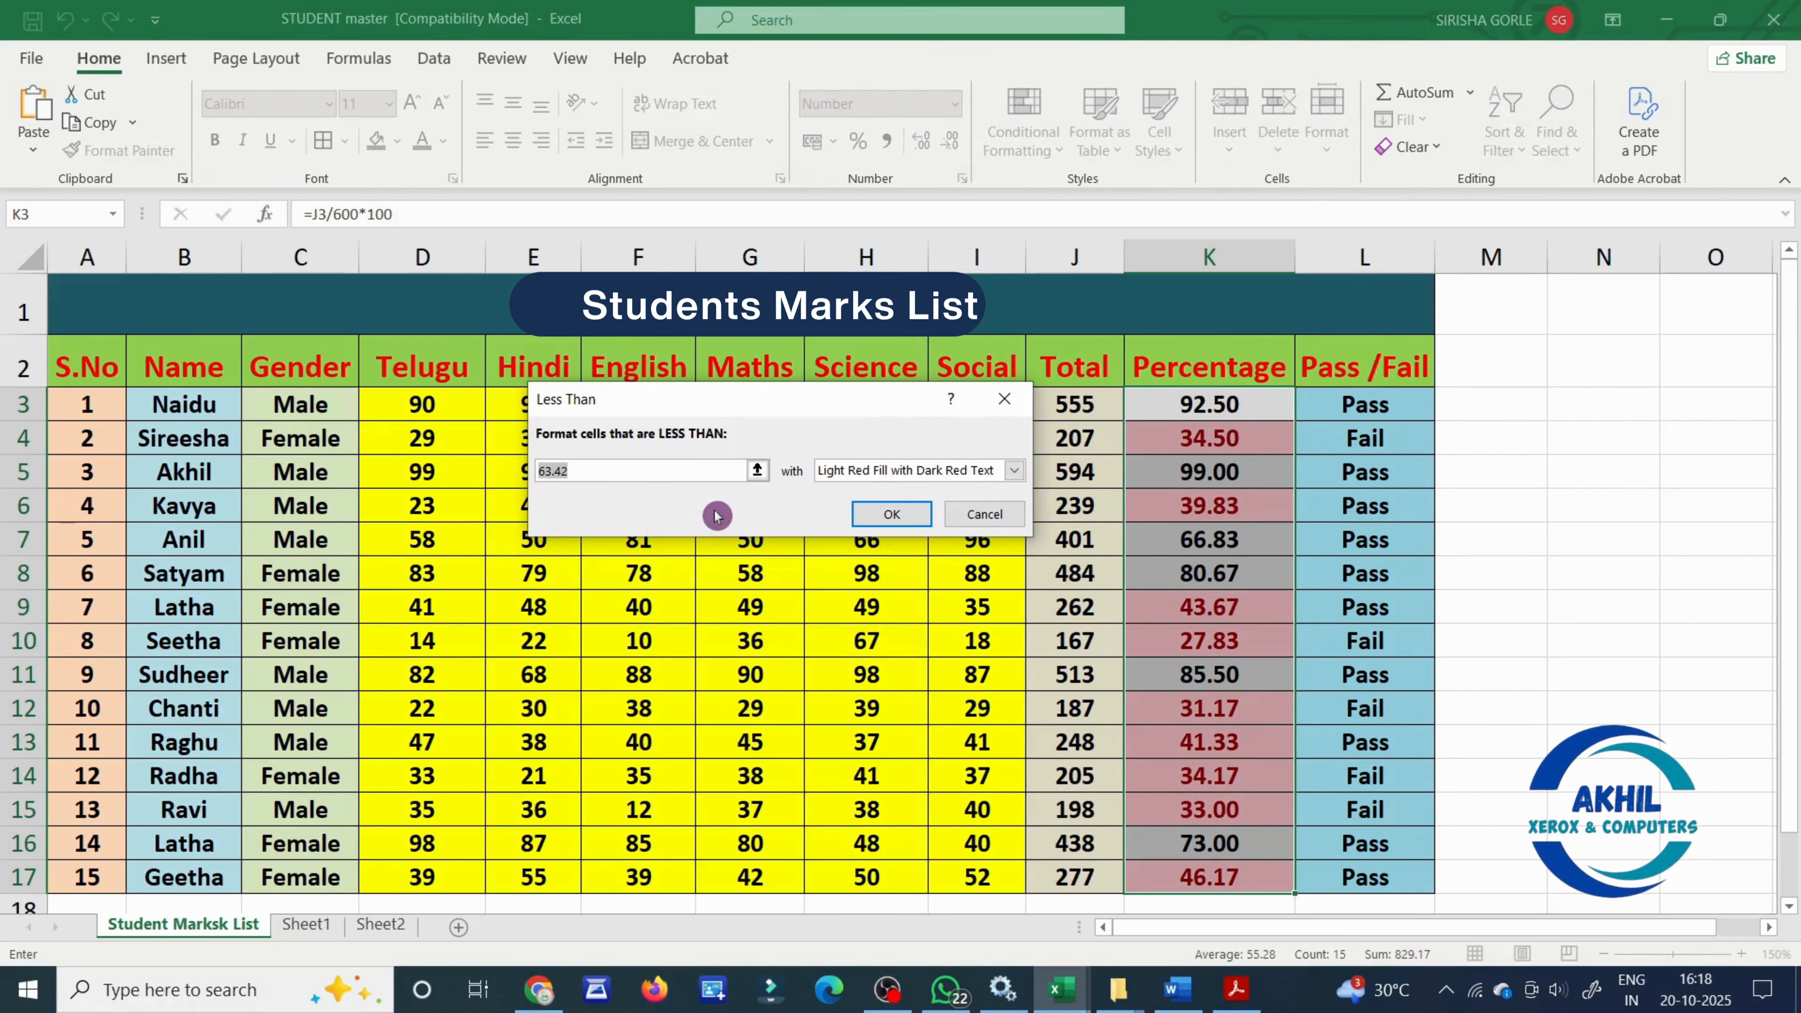
{"action": "type", "text": "35"}
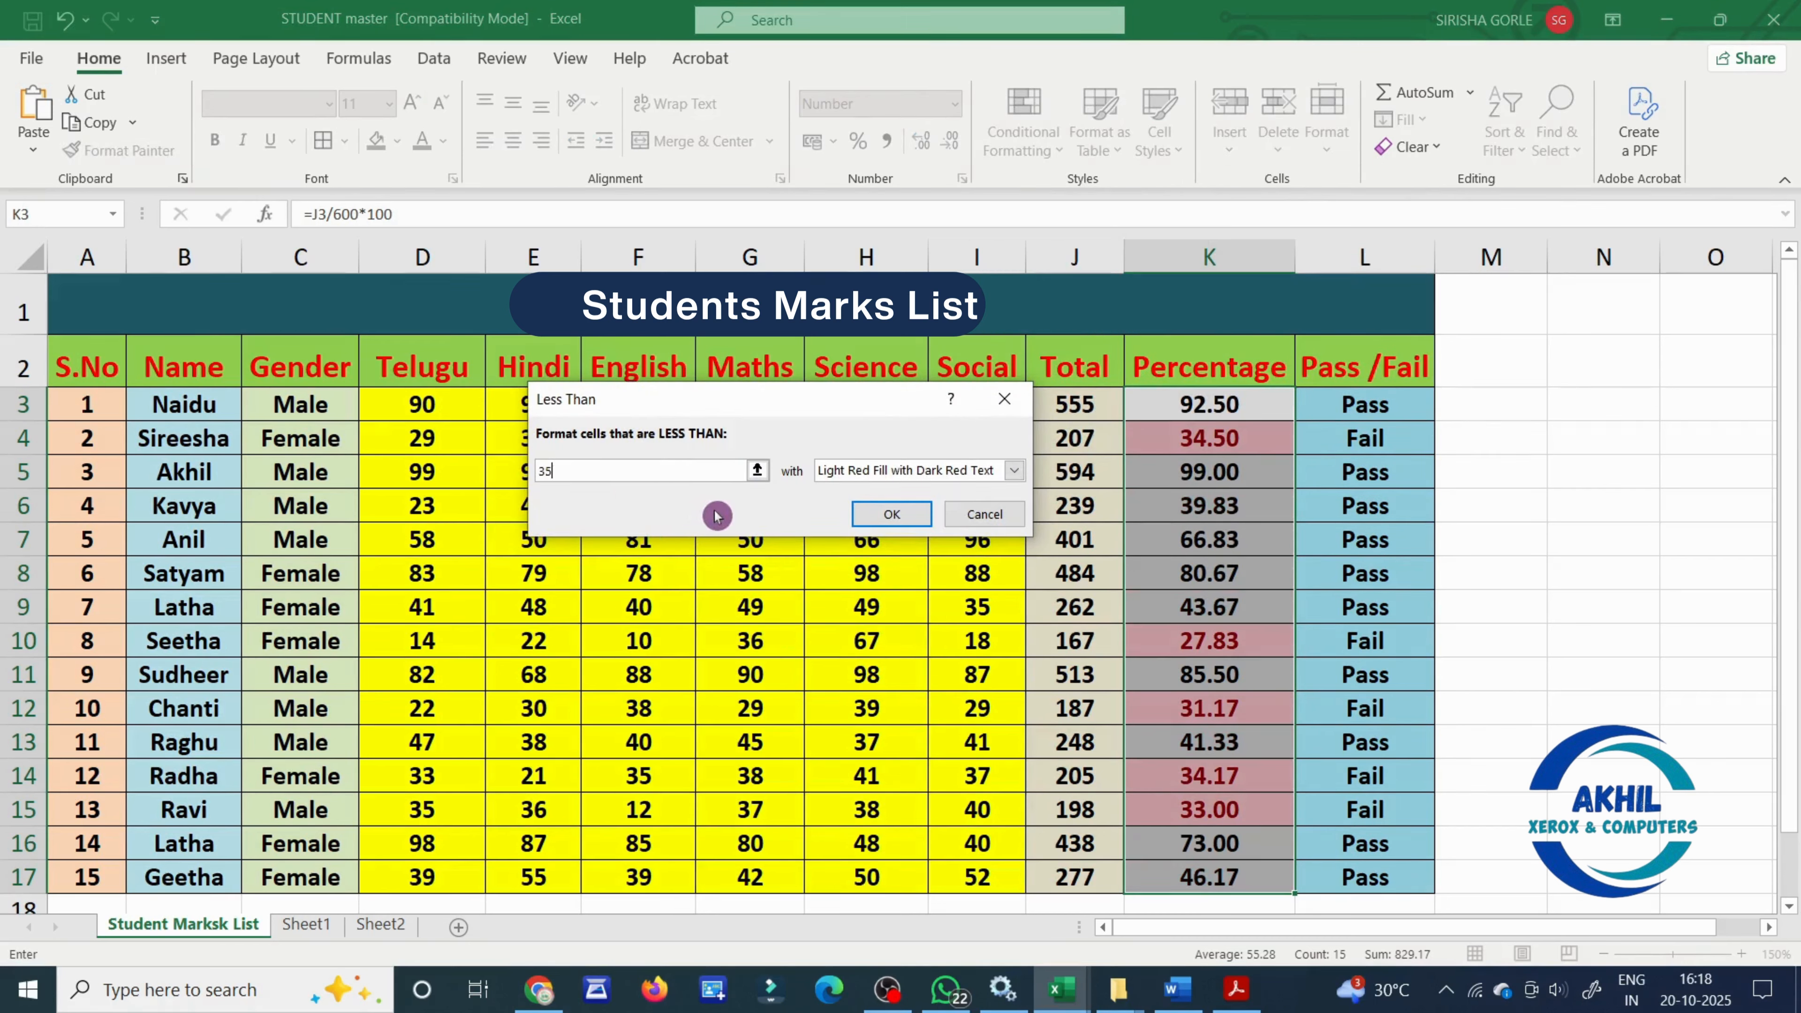
{"action": "left_click", "coordinate": [926, 473]}
{"action": "left_click", "coordinate": [914, 508]}
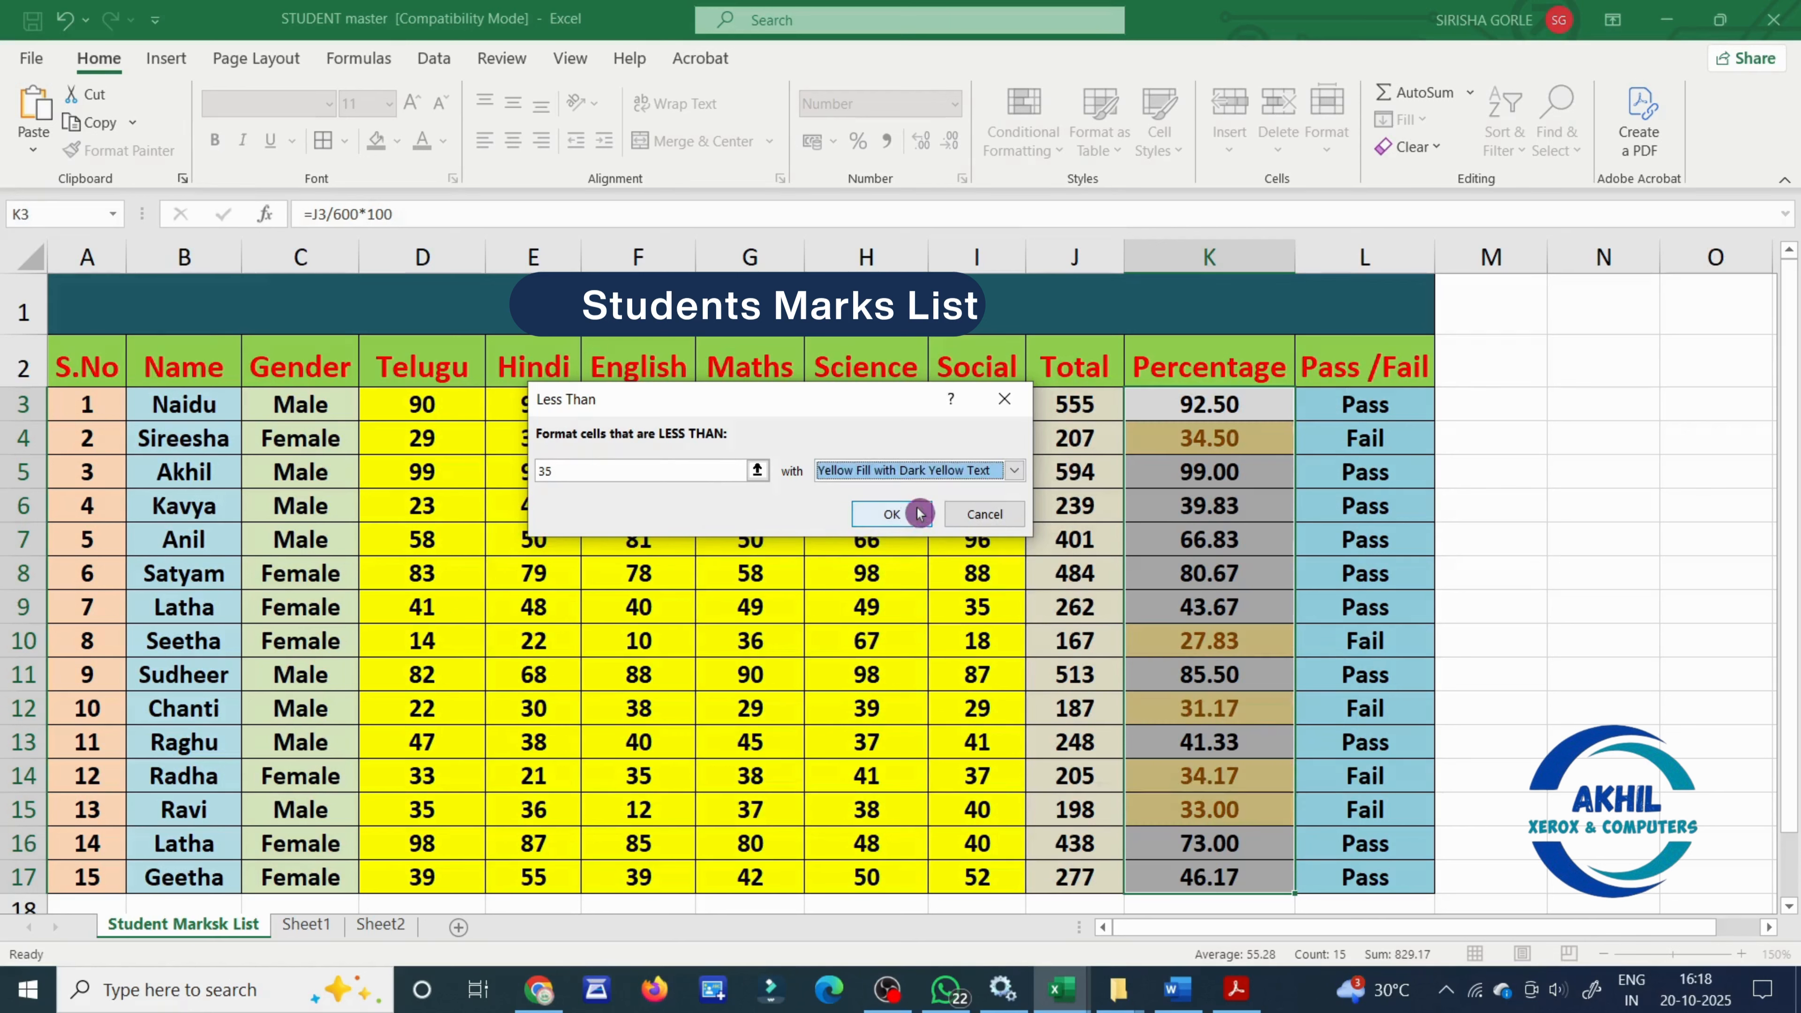
{"action": "left_click", "coordinate": [891, 515]}
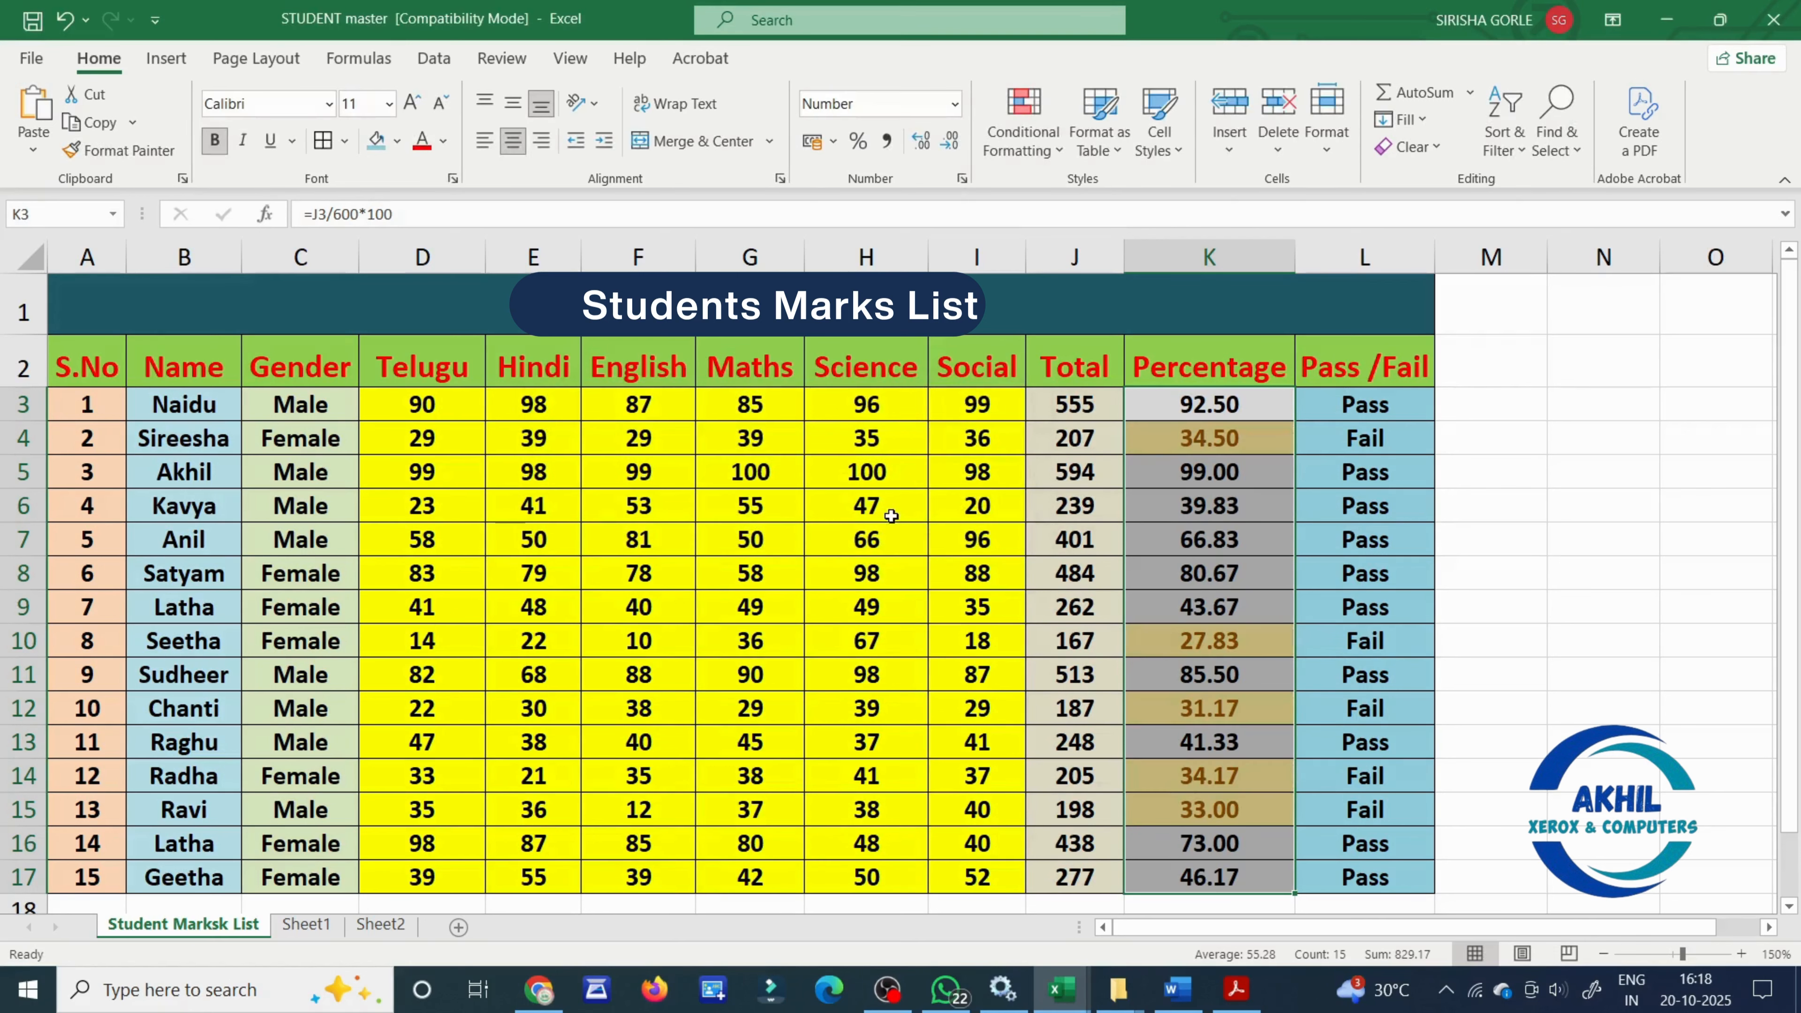
- Remove the less-than highlighting by clearing the conditional formatting rules from the entire sheet
{"action": "left_click", "coordinate": [1194, 602]}
{"action": "scroll", "coordinate": [1197, 603], "scroll_direction": "down", "scroll_amount": 2}
{"action": "scroll", "coordinate": [1254, 451], "scroll_direction": "up", "scroll_amount": 2}
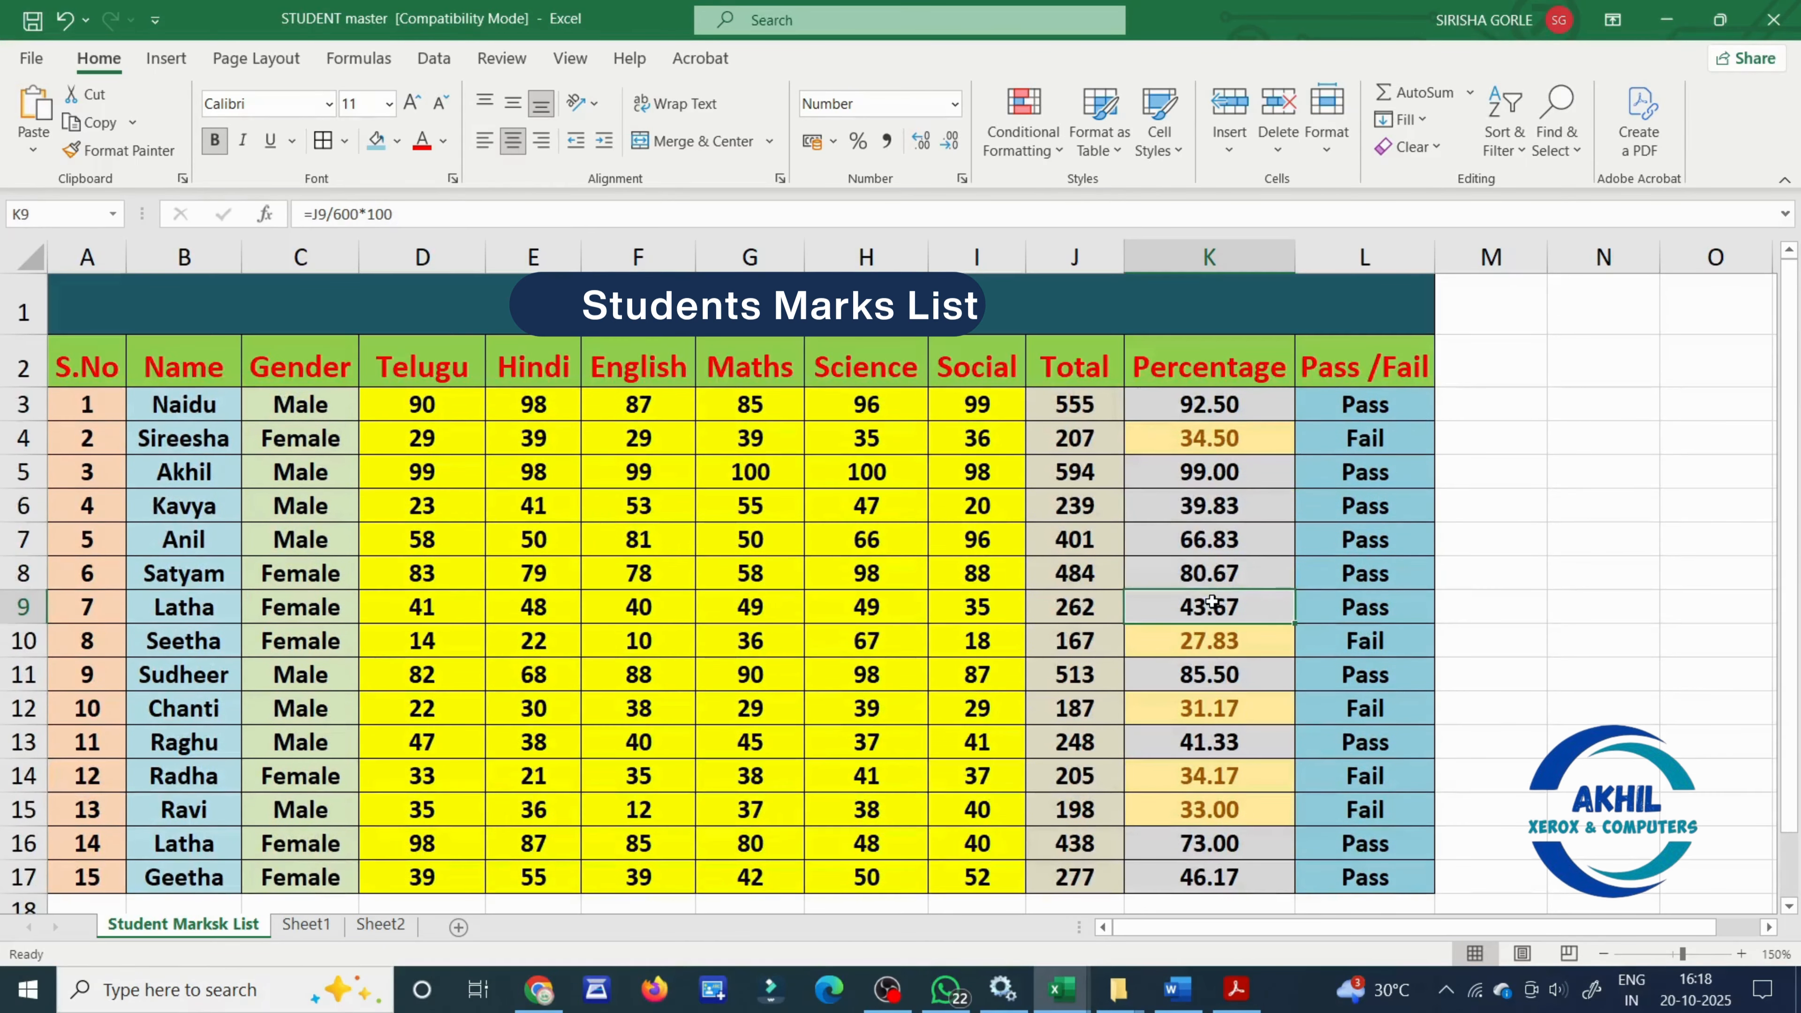
{"action": "left_click", "coordinate": [1023, 135]}
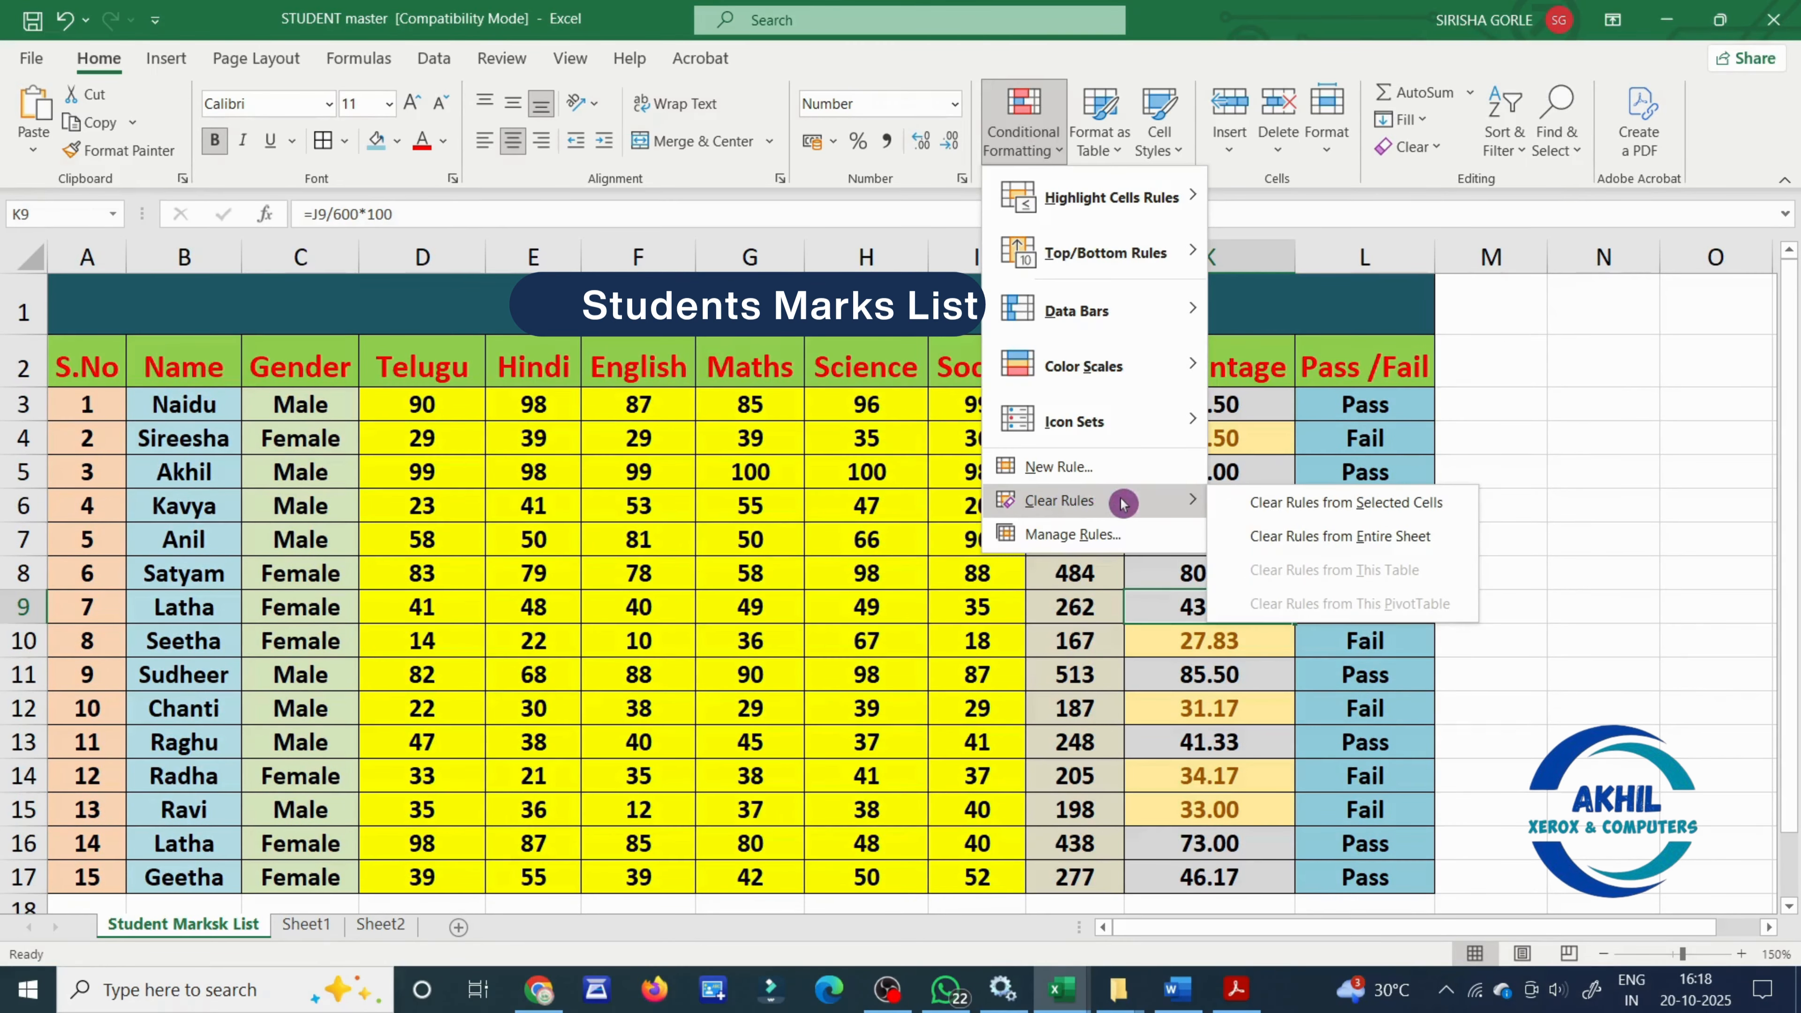
{"action": "left_click", "coordinate": [1285, 544]}
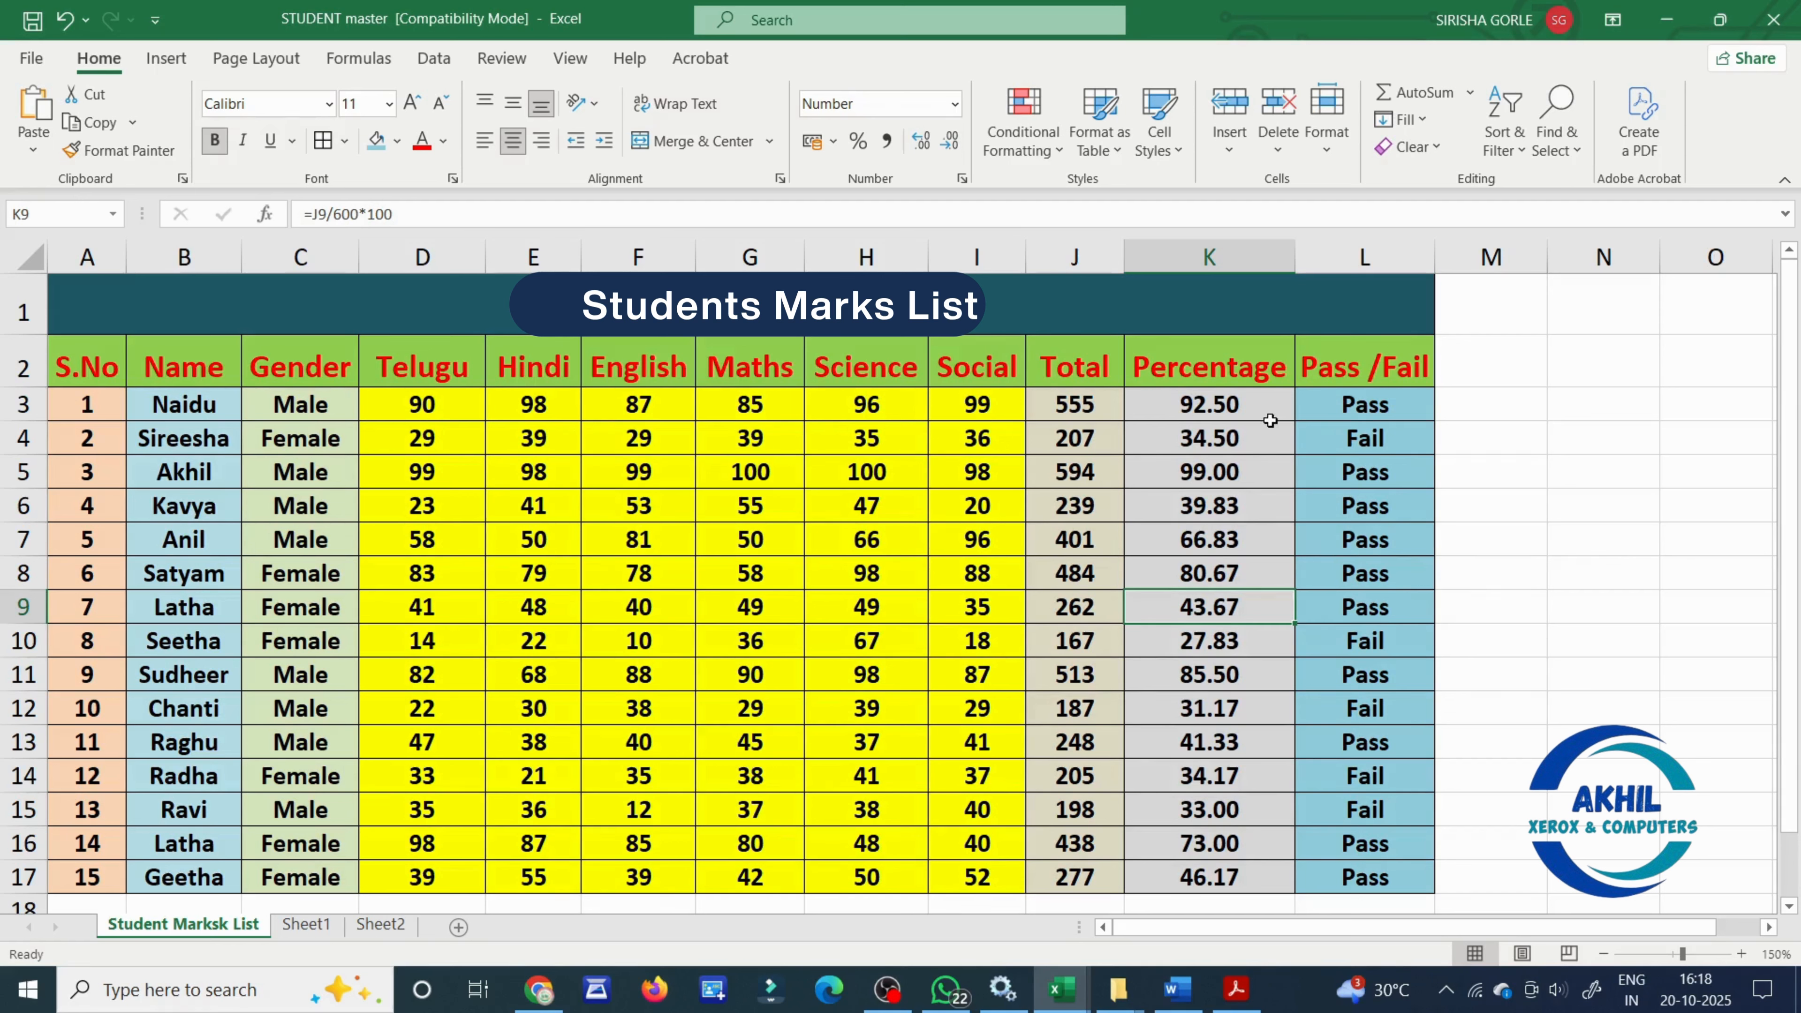
- Highlight the Percentage values in K3:K17 that are between 35 and 60 with Green Fill with Dark Green Text
{"action": "left_click_drag", "start_coordinate": [1258, 404], "coordinate": [1239, 867]}
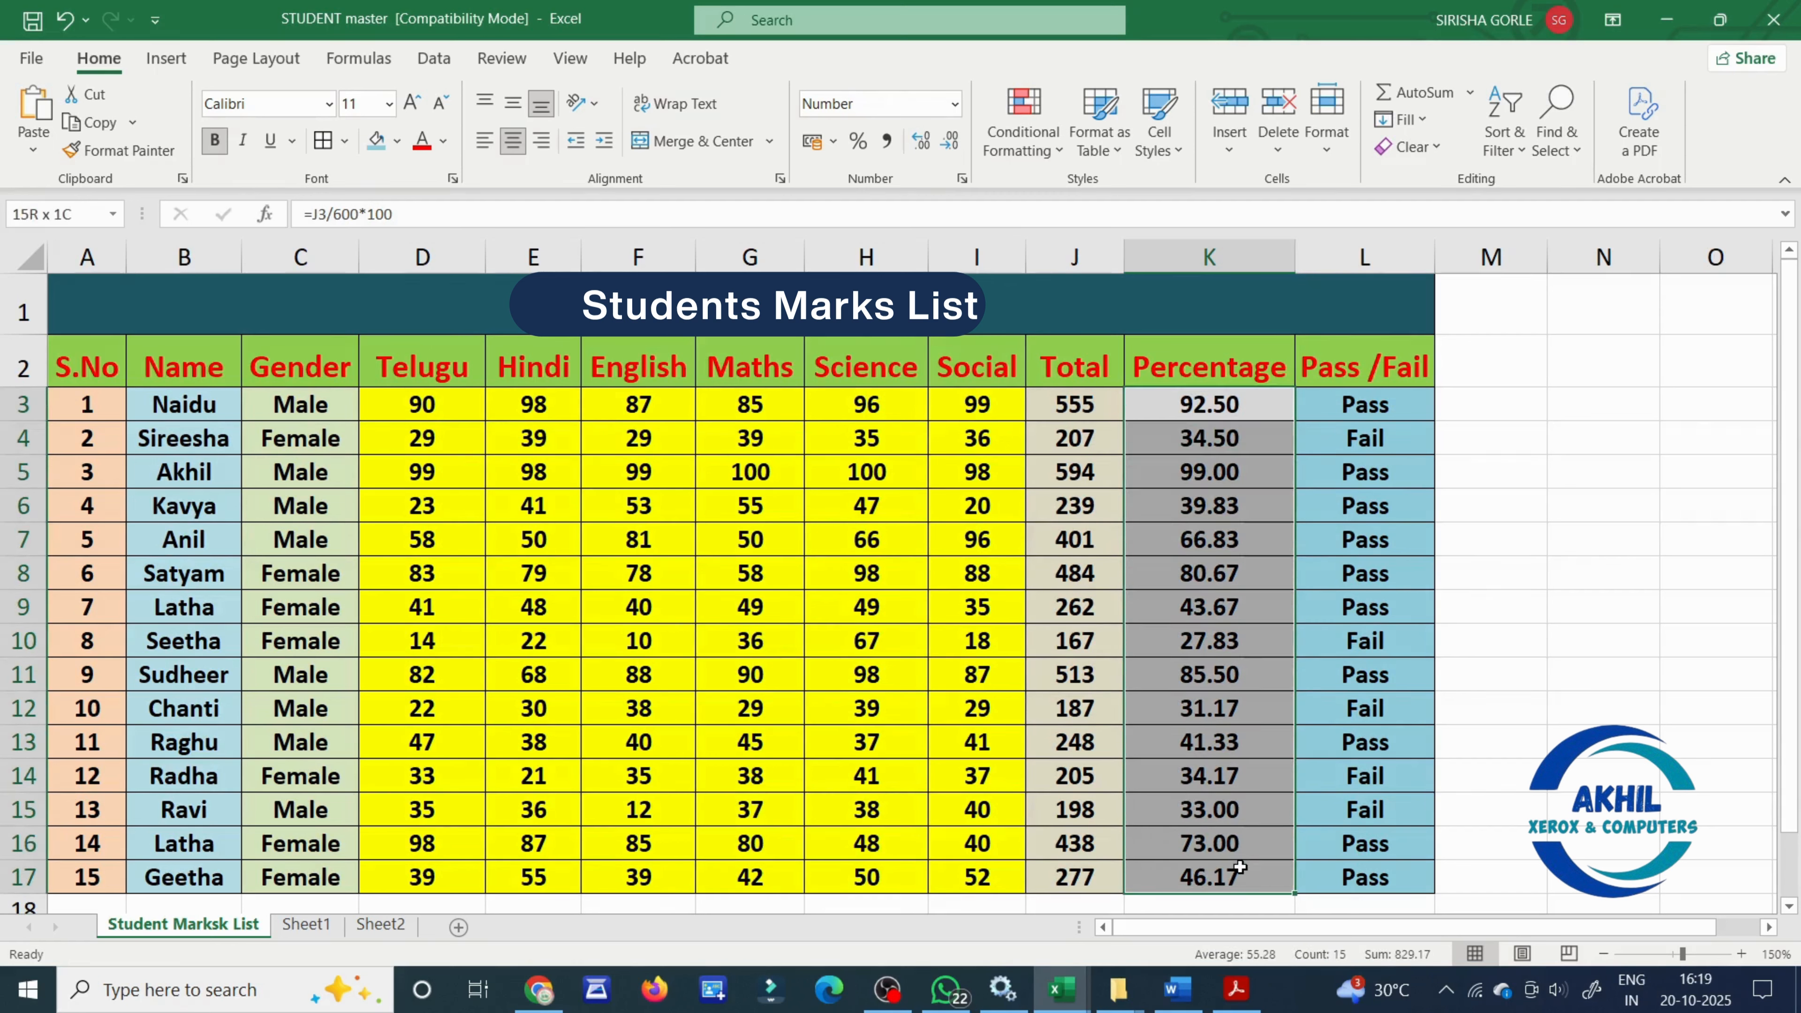
{"action": "left_click", "coordinate": [1021, 140]}
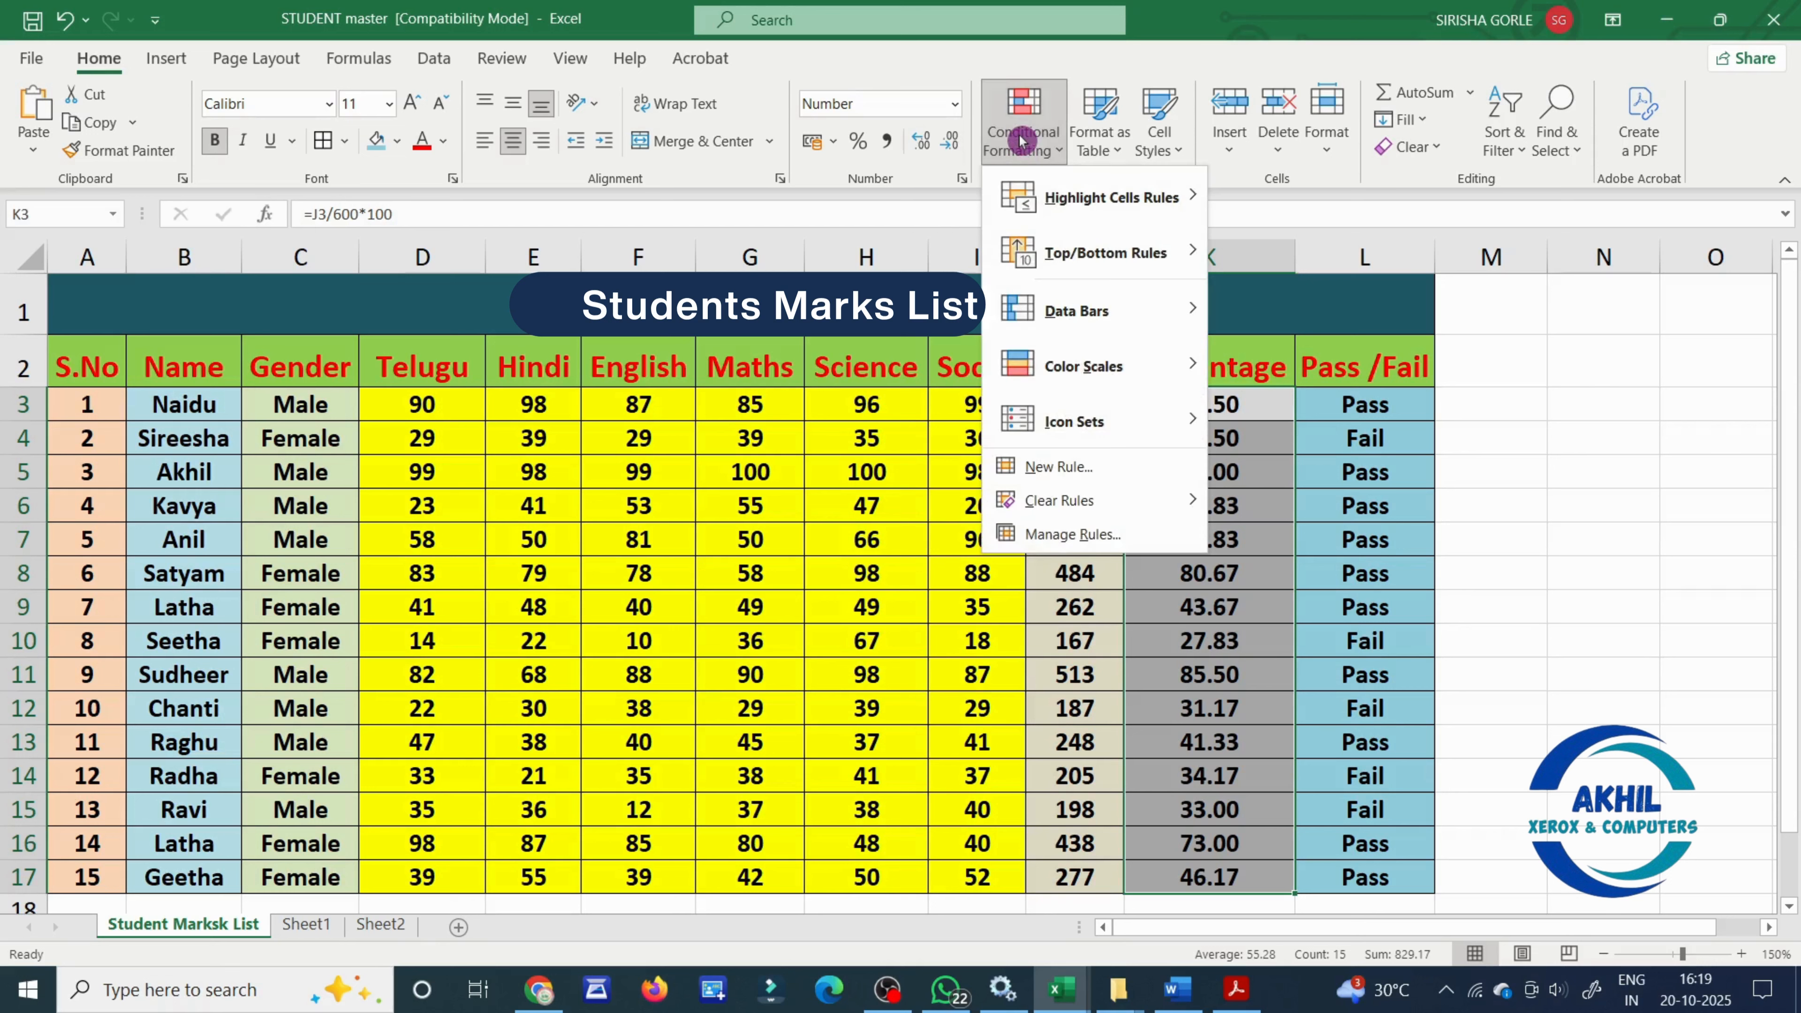
{"action": "mouse_move", "coordinate": [1053, 186]}
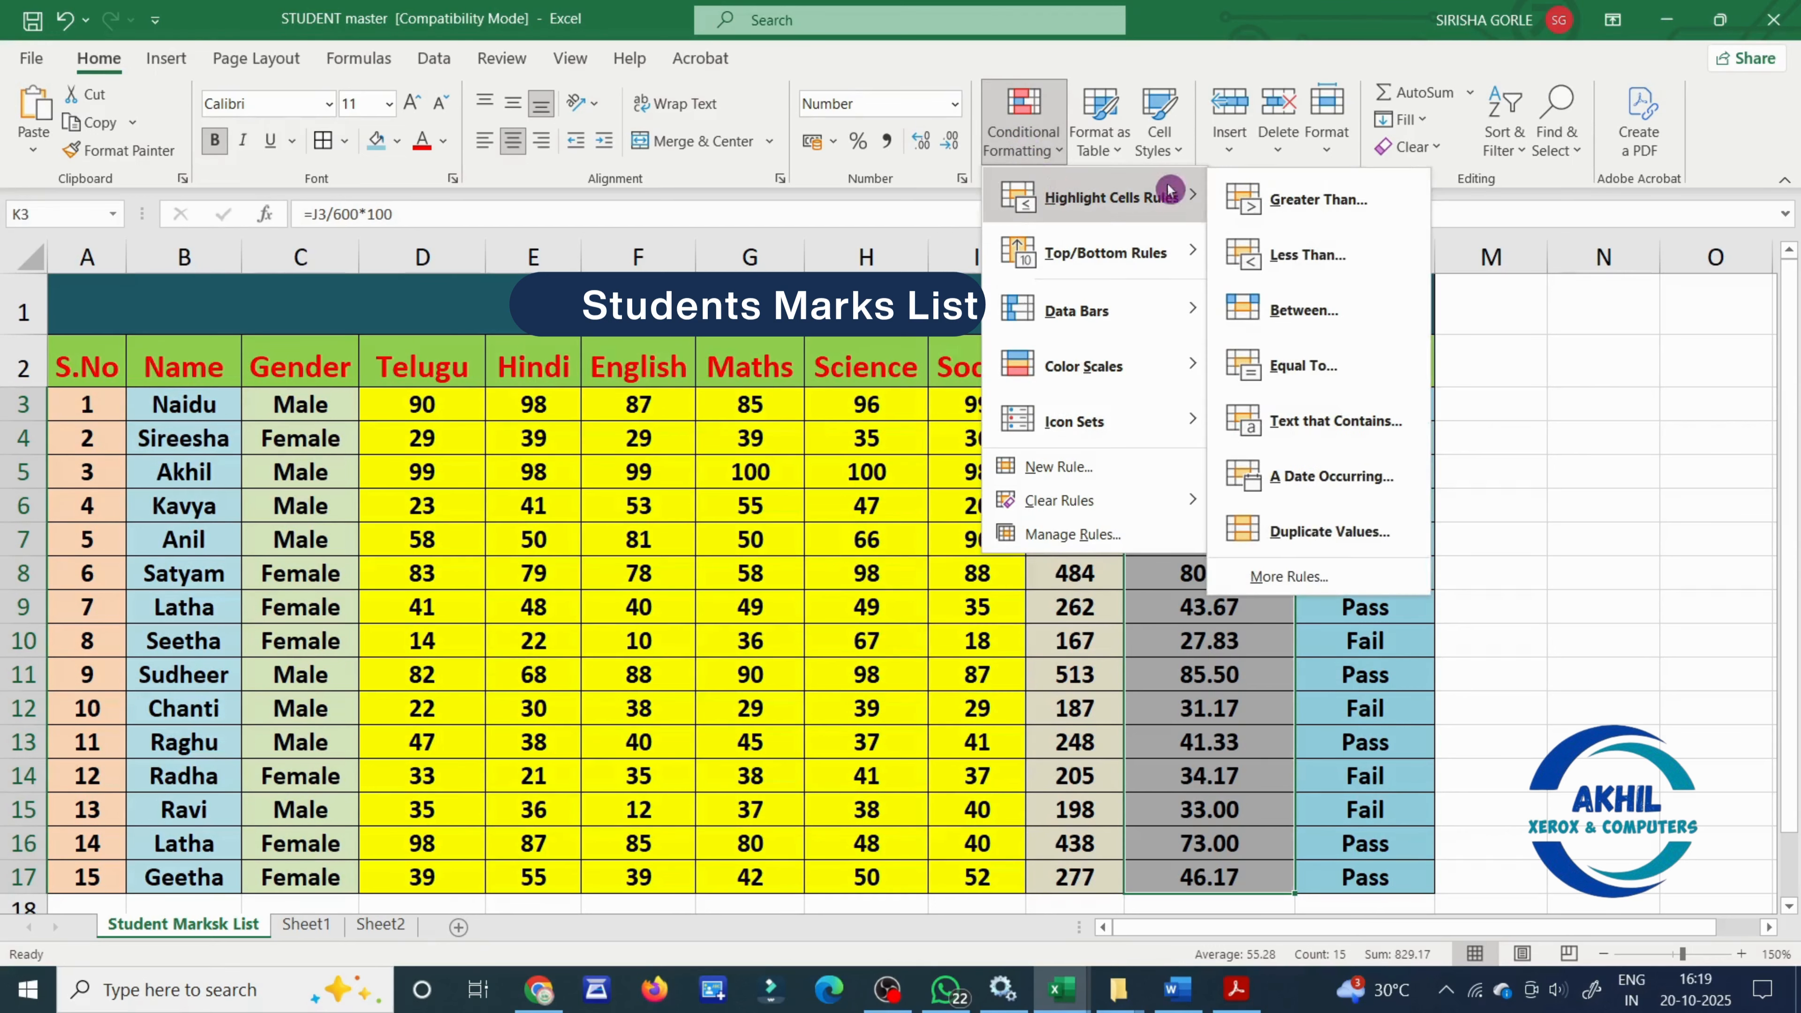
{"action": "left_click", "coordinate": [1321, 310]}
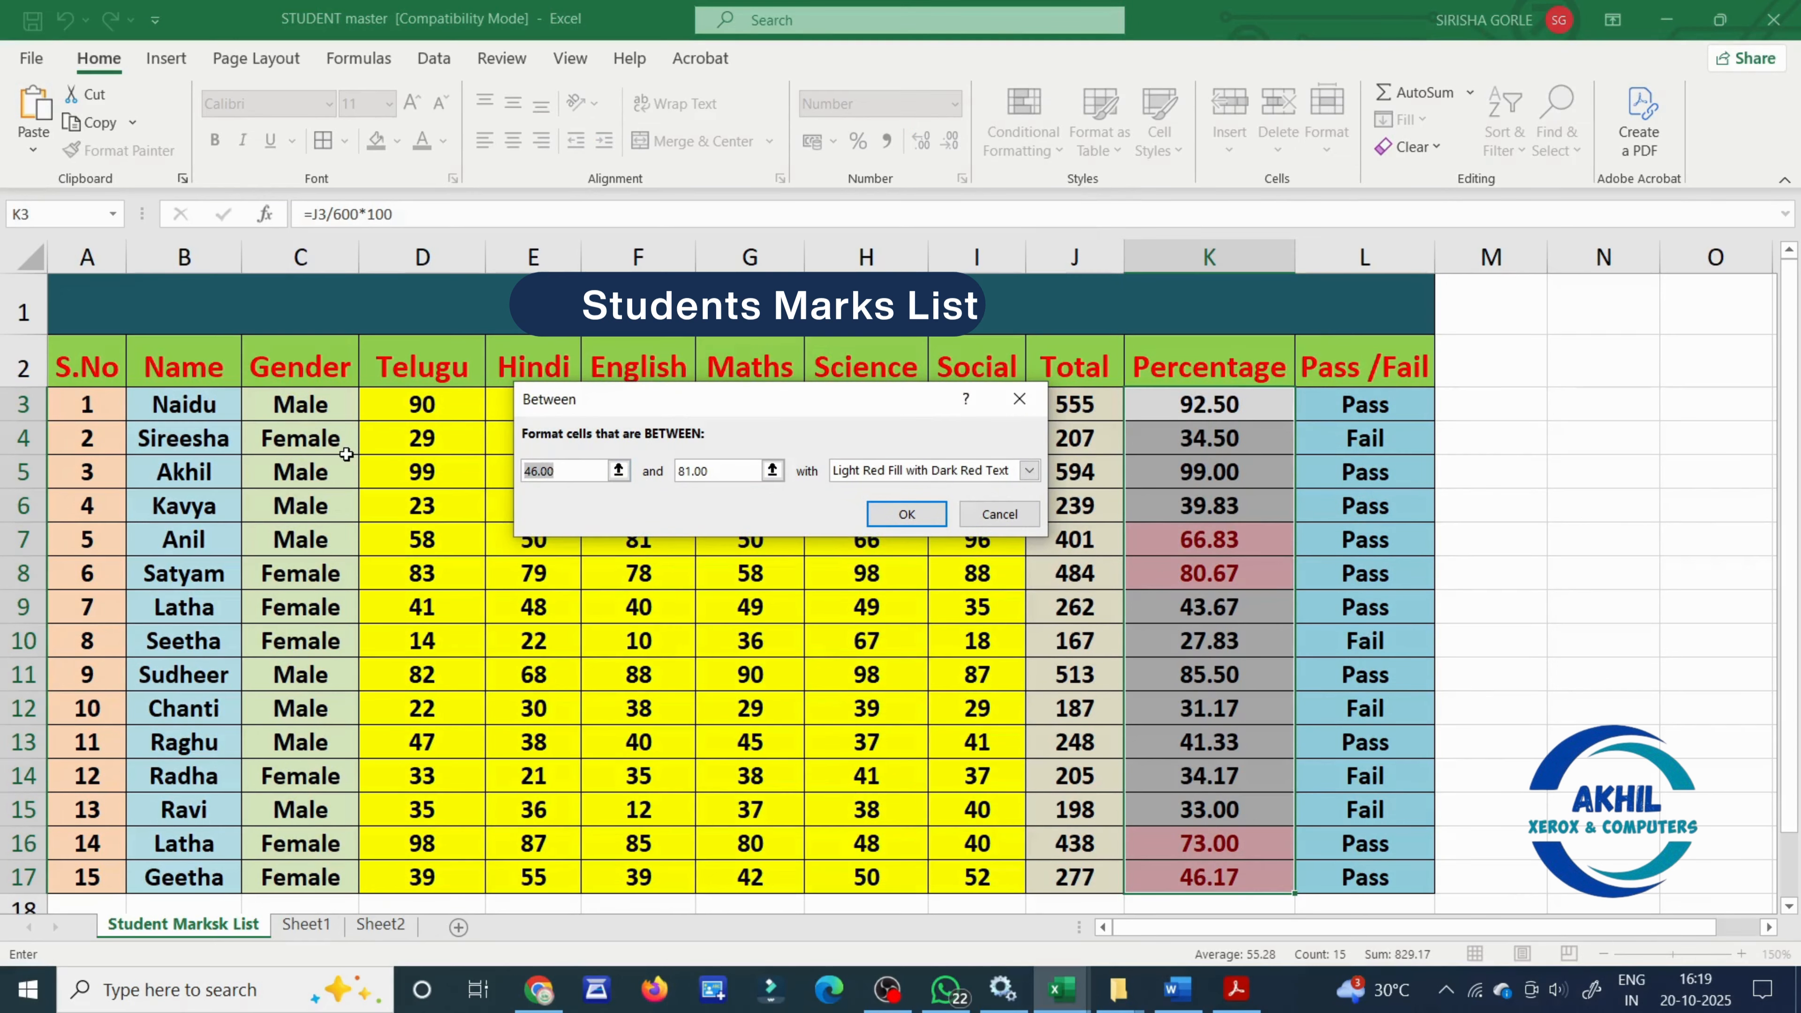
{"action": "type", "text": "35"}
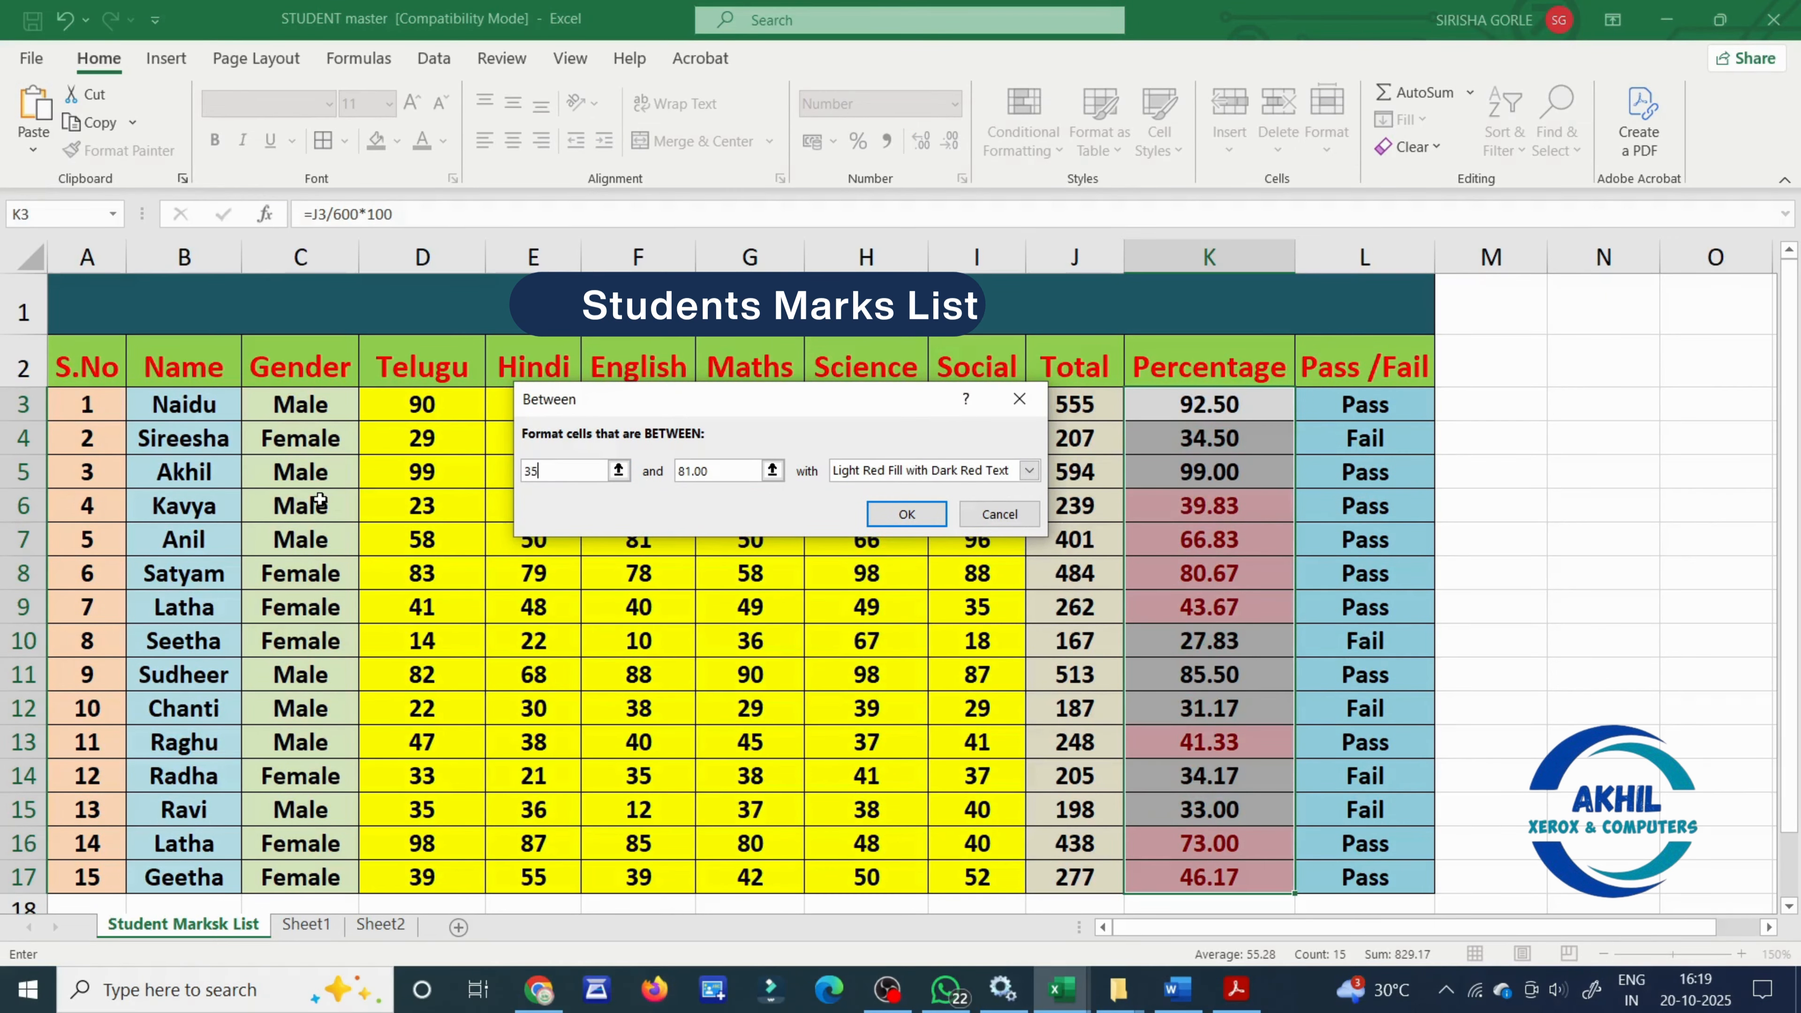
{"action": "key", "text": "Tab"}
{"action": "type", "text": "60"}
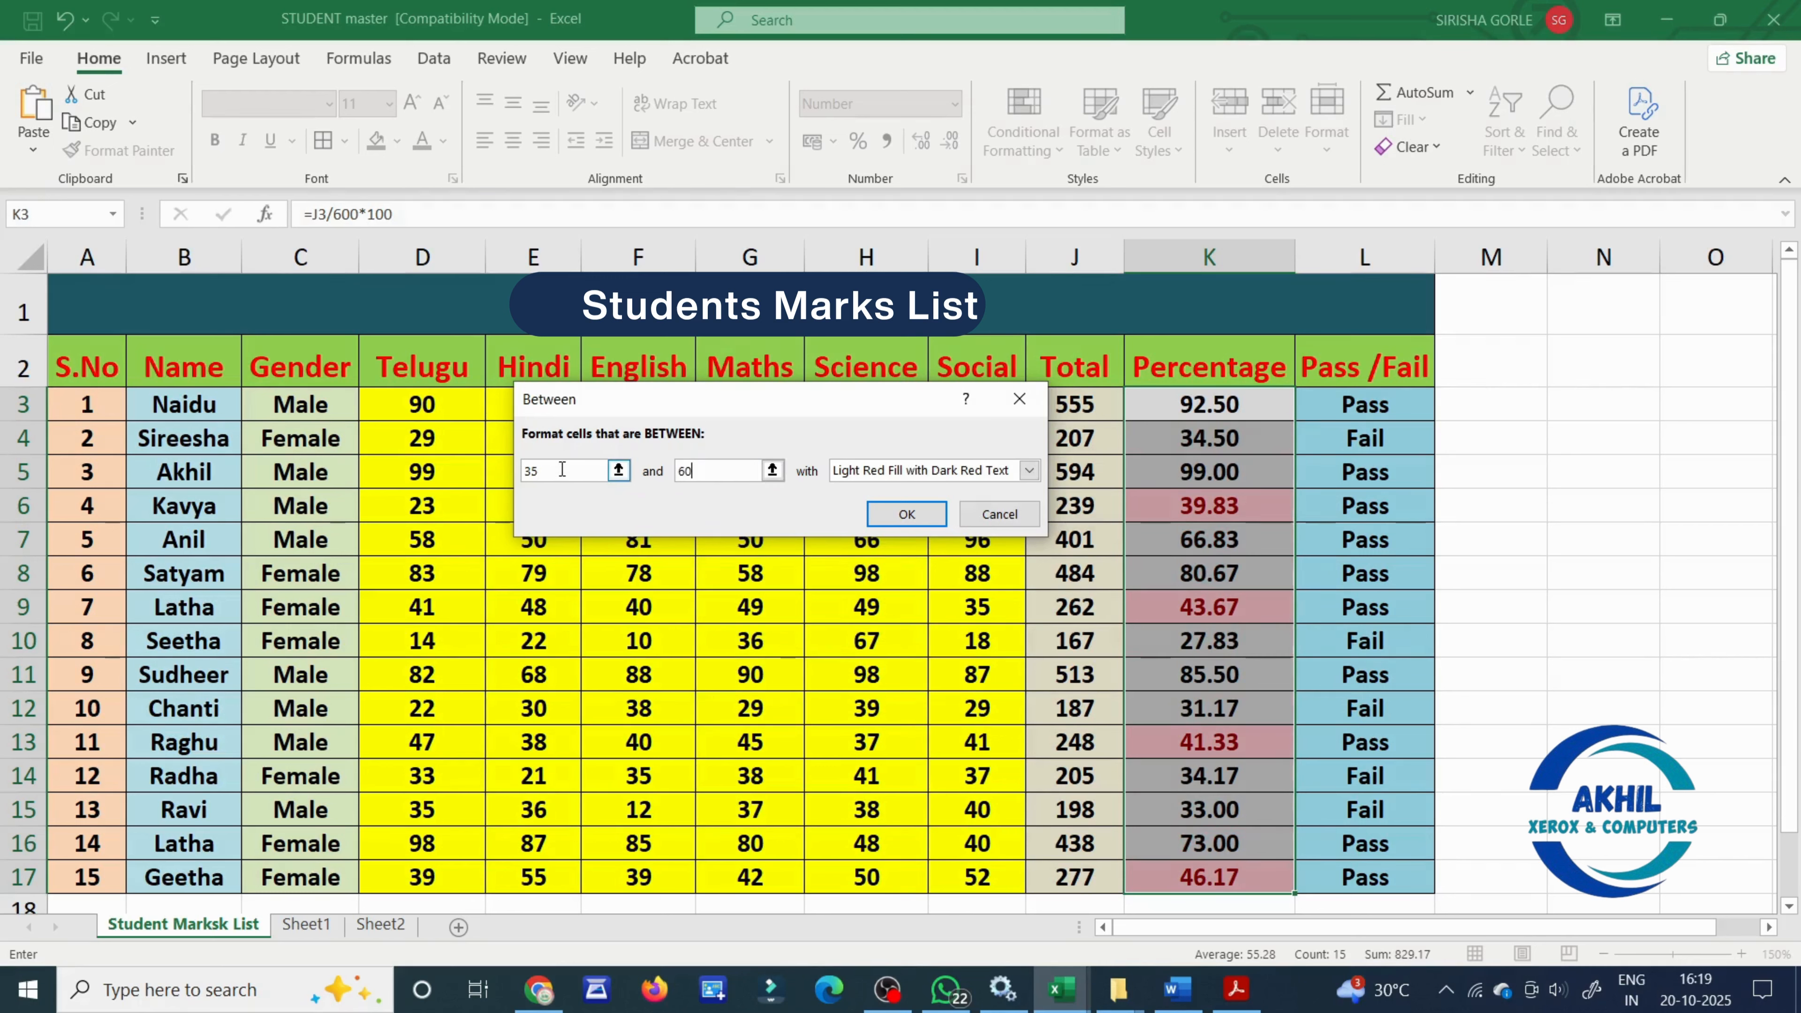
{"action": "left_click", "coordinate": [534, 490]}
{"action": "left_click", "coordinate": [856, 474]}
{"action": "left_click", "coordinate": [915, 523]}
{"action": "left_click", "coordinate": [915, 512]}
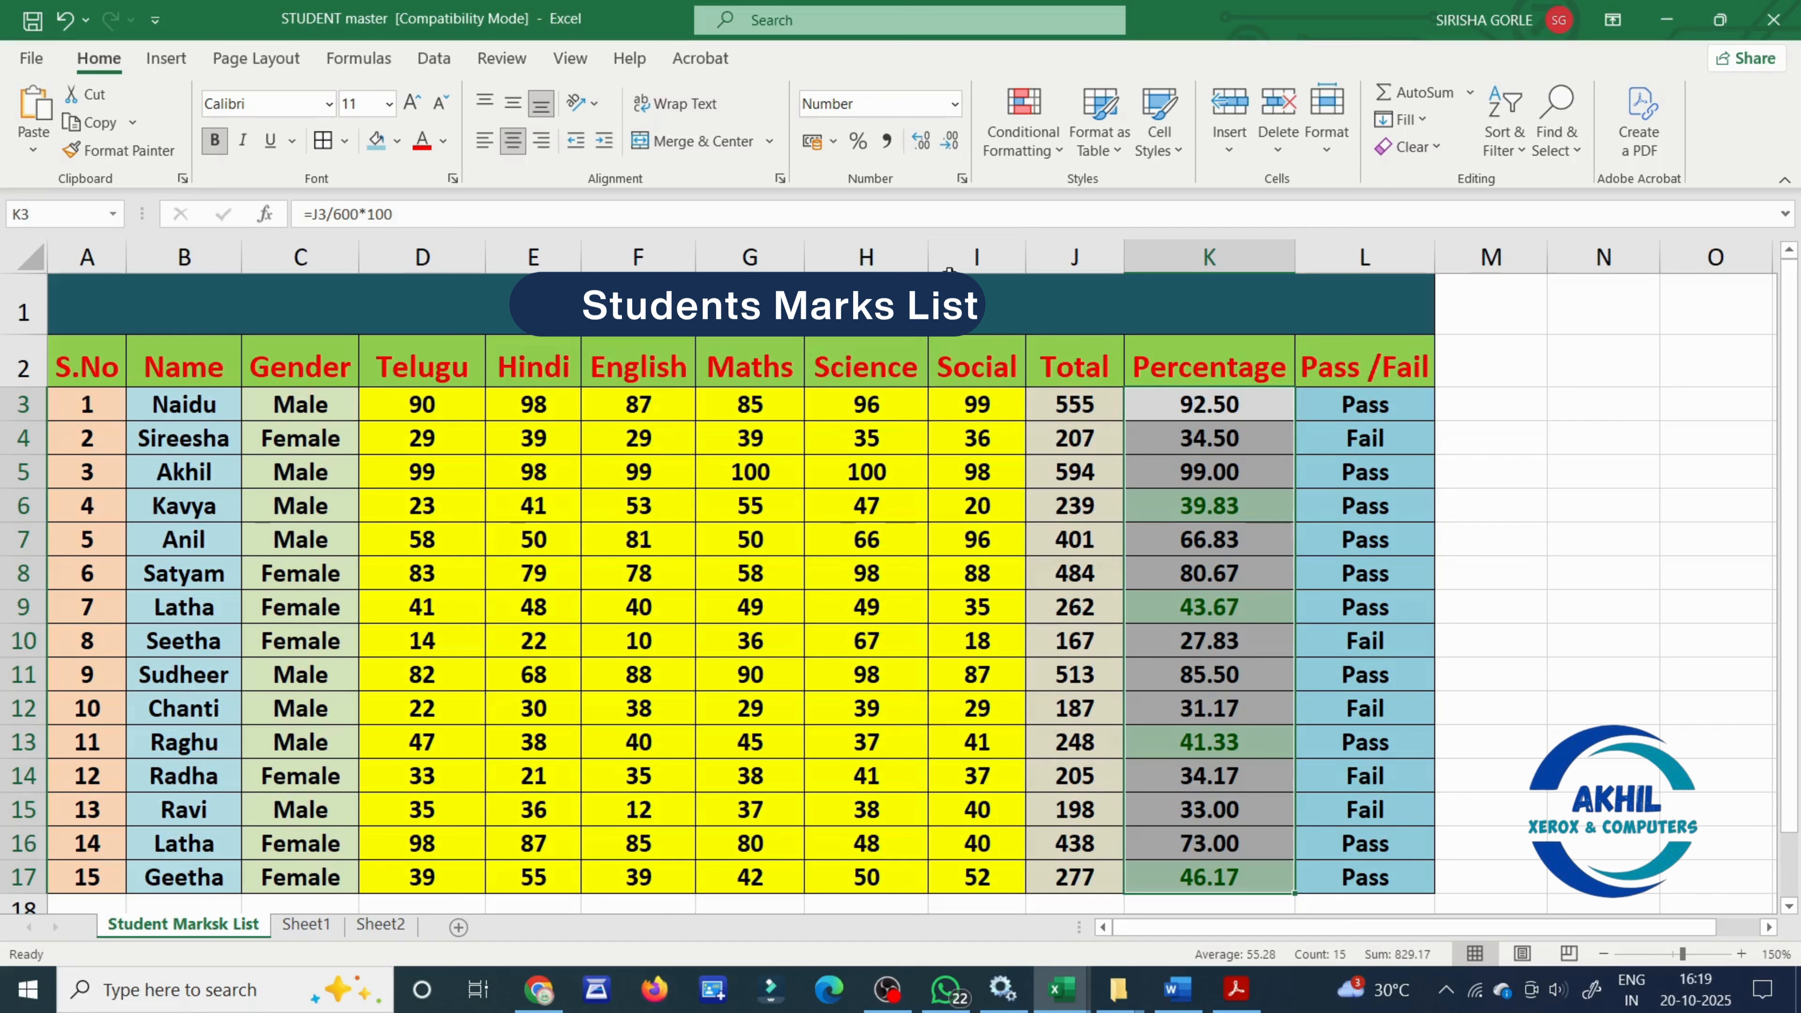
- Remove the between highlighting by clearing the conditional formatting rules from the entire sheet
{"action": "left_click", "coordinate": [1024, 125]}
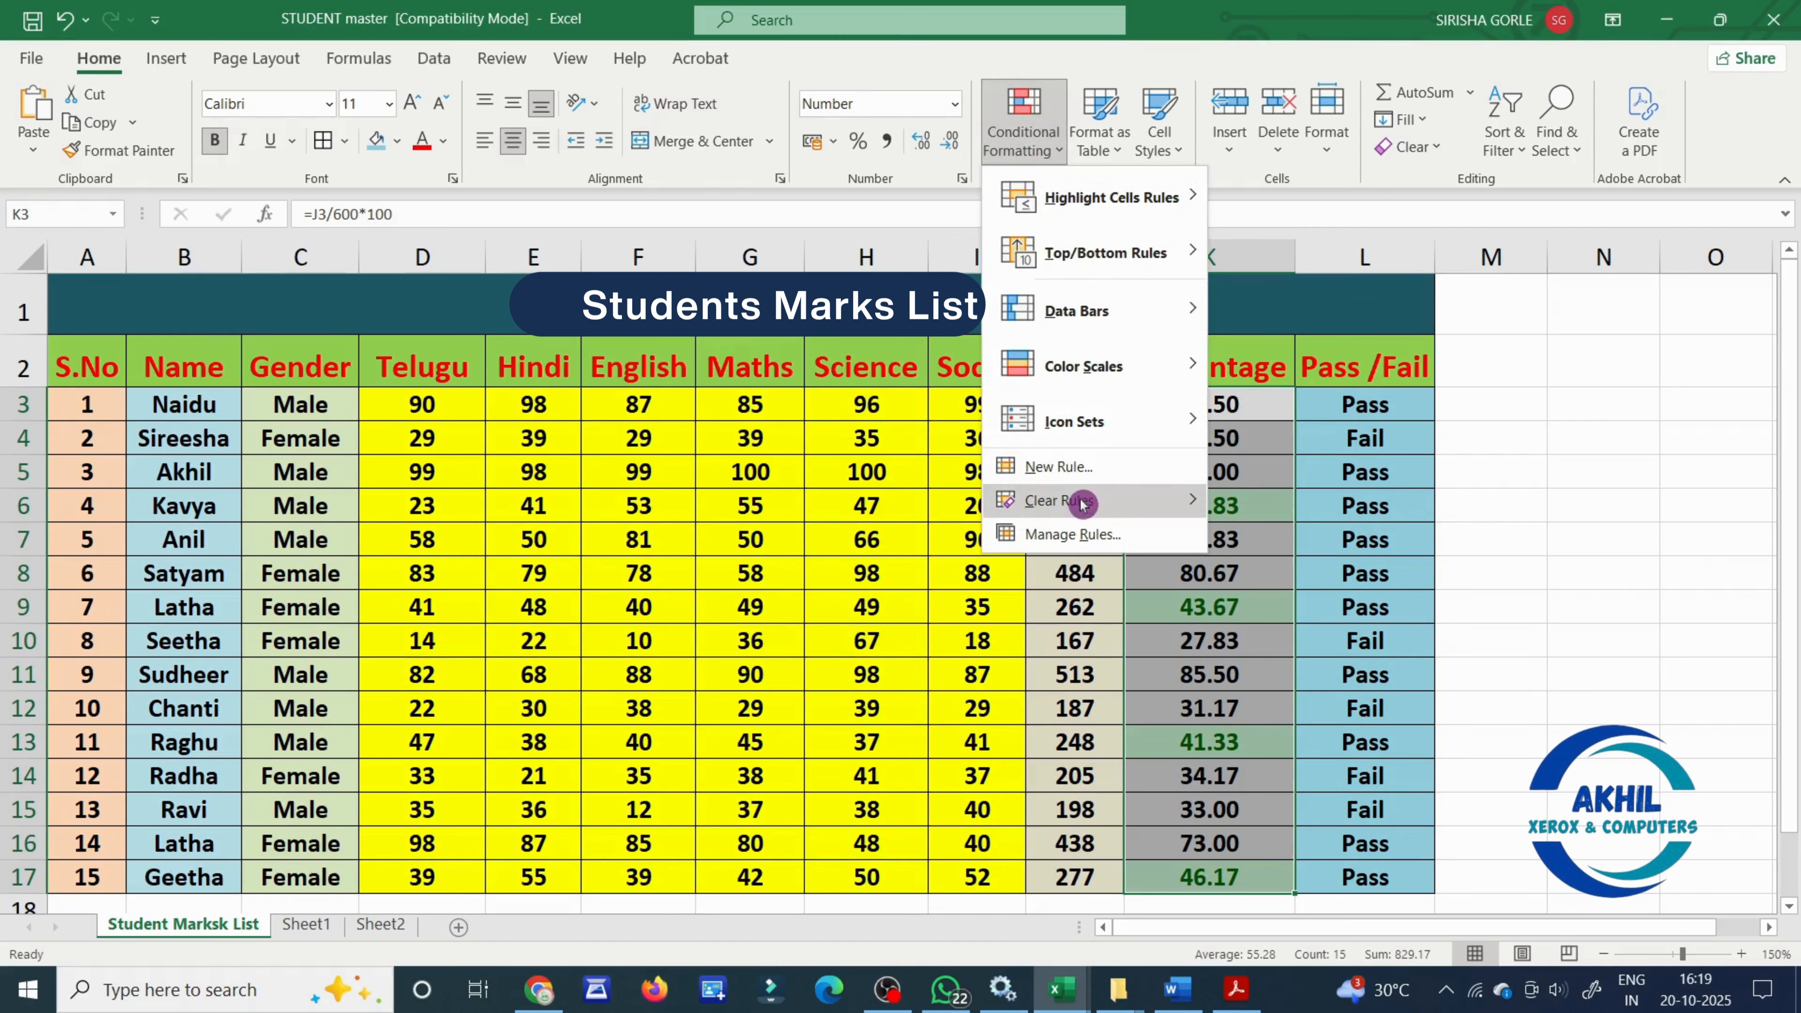
{"action": "mouse_move", "coordinate": [1078, 498]}
{"action": "left_click", "coordinate": [1280, 537]}
{"action": "key", "text": "Down"}
{"action": "key", "text": "Down"}
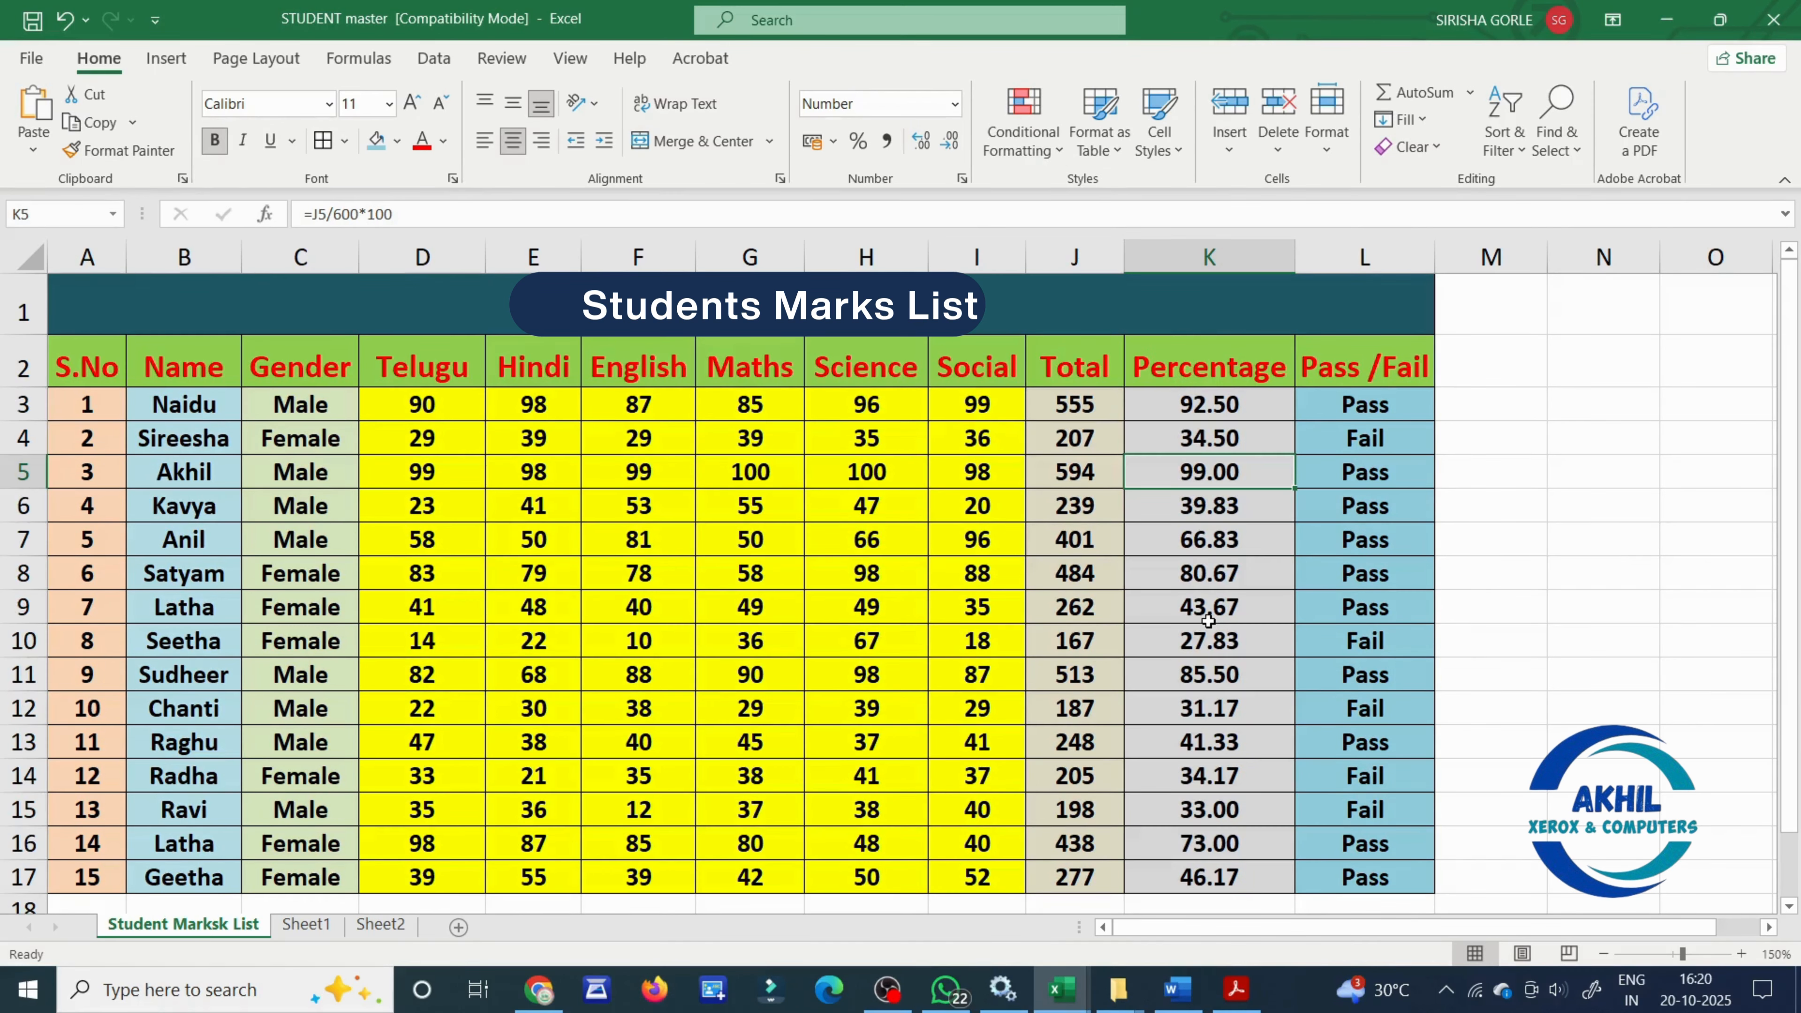
{"action": "left_click", "coordinate": [1581, 660]}
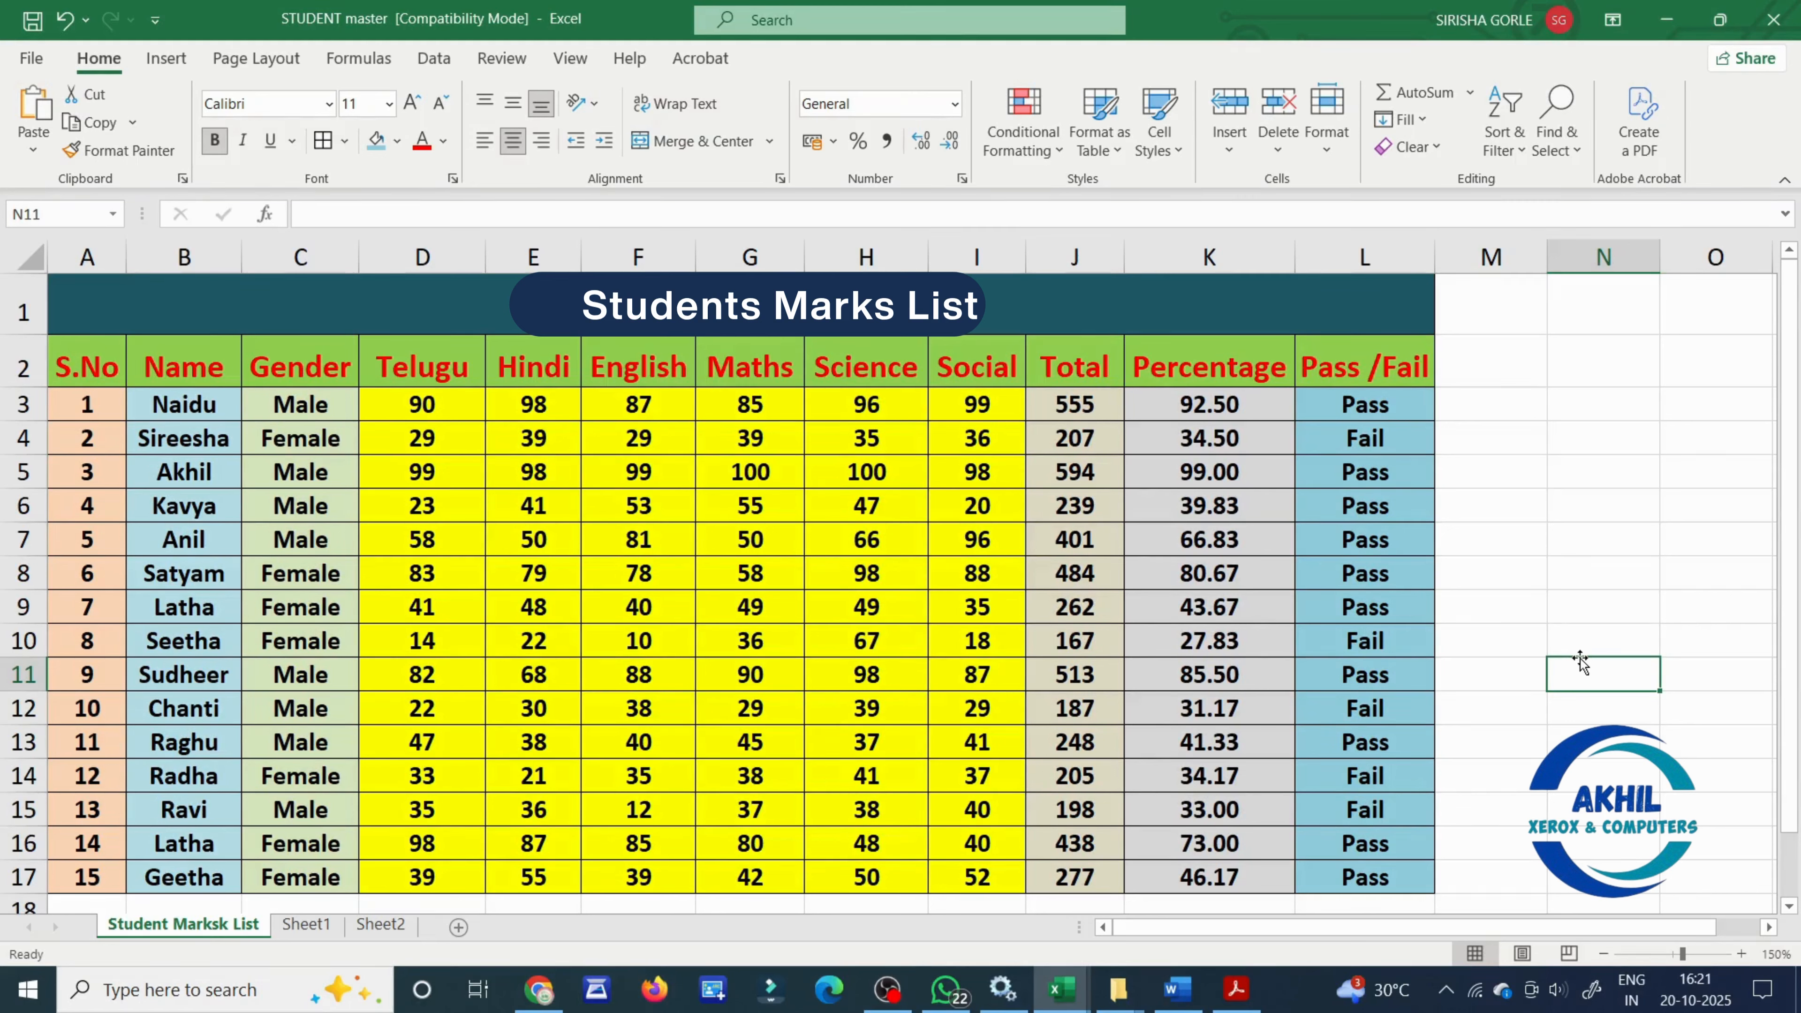
- Highlight the Percentage values in K3:K17 that are equal to 99 with Light Red Fill with Dark Red Text
{"action": "left_click_drag", "start_coordinate": [1260, 400], "coordinate": [1234, 877]}
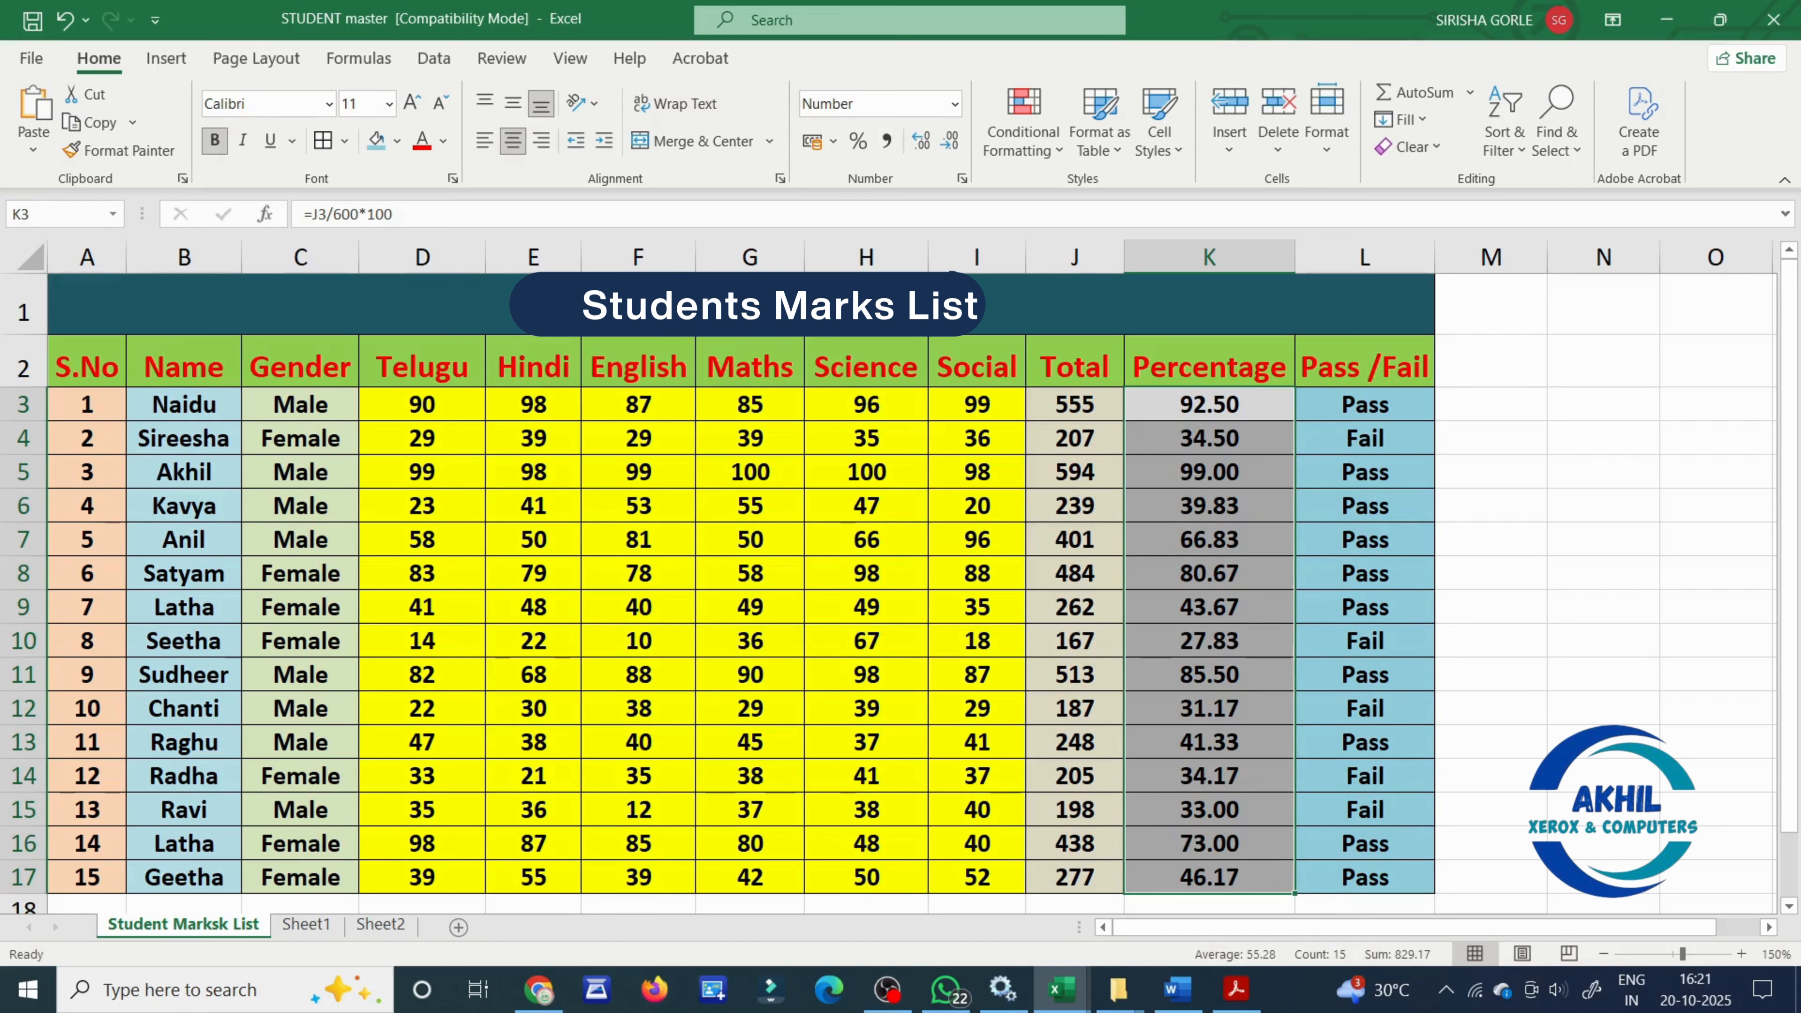
{"action": "left_click", "coordinate": [1039, 151]}
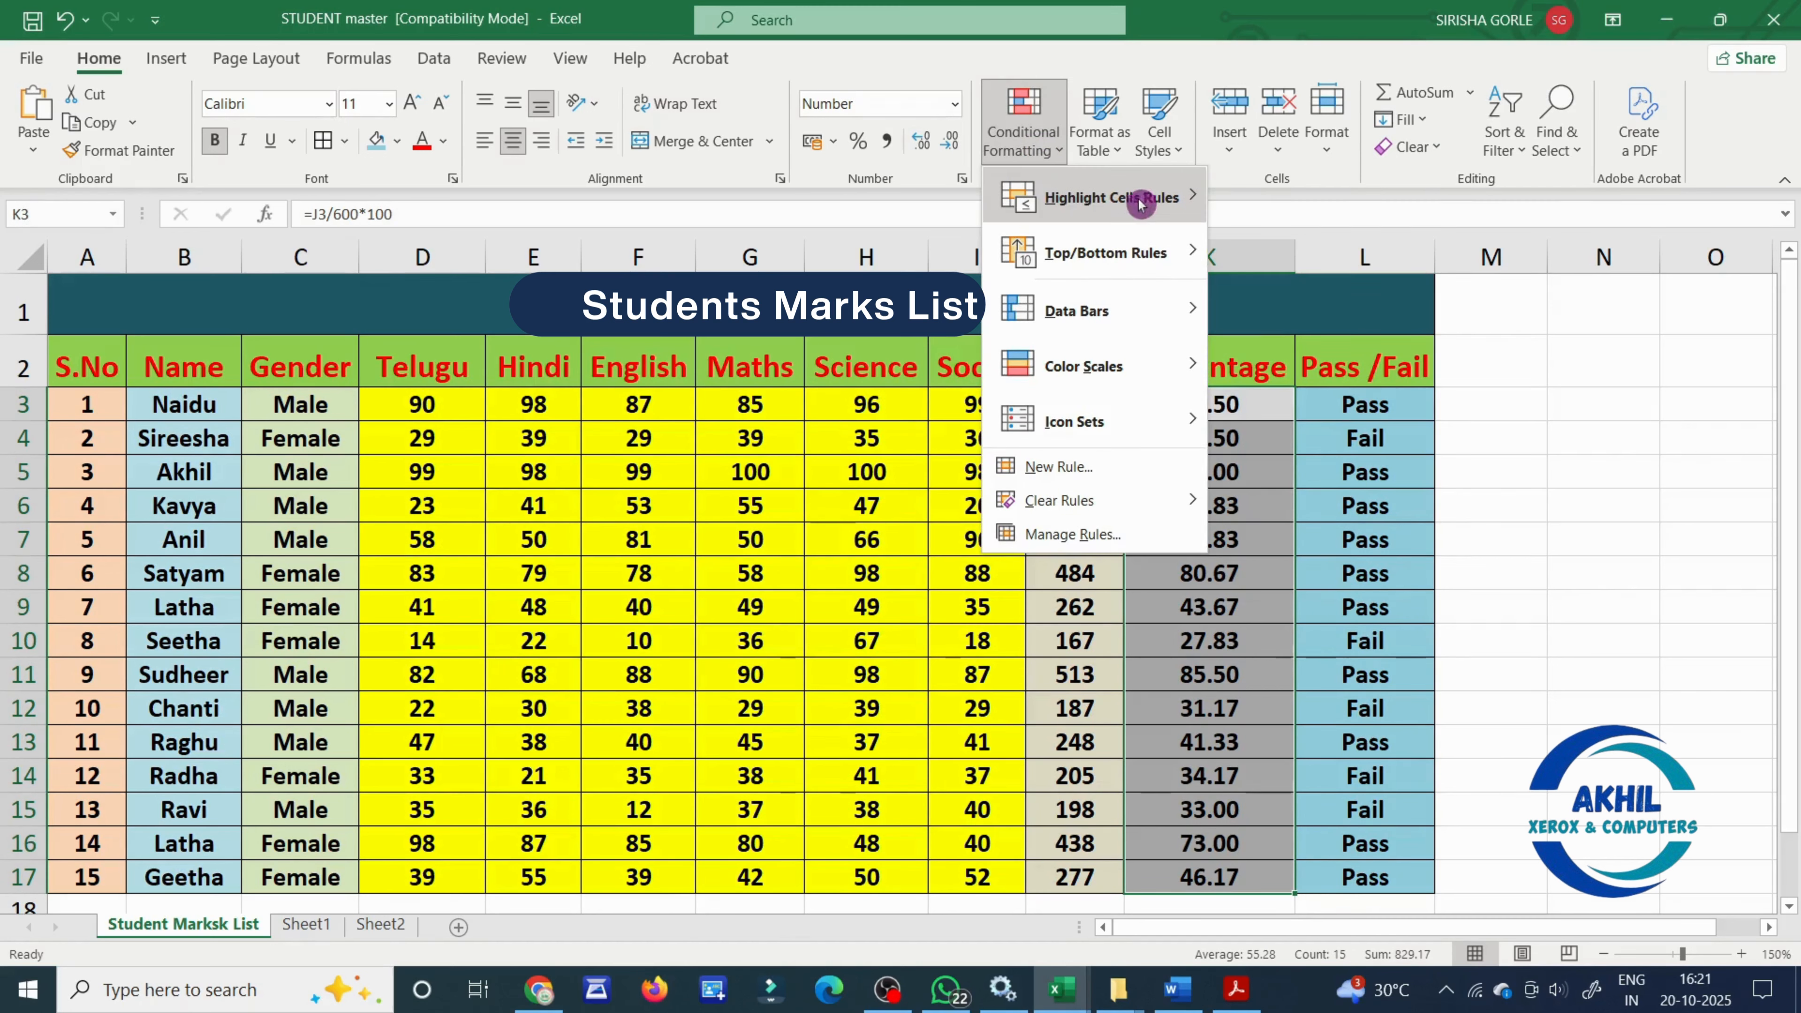
{"action": "mouse_move", "coordinate": [1146, 199]}
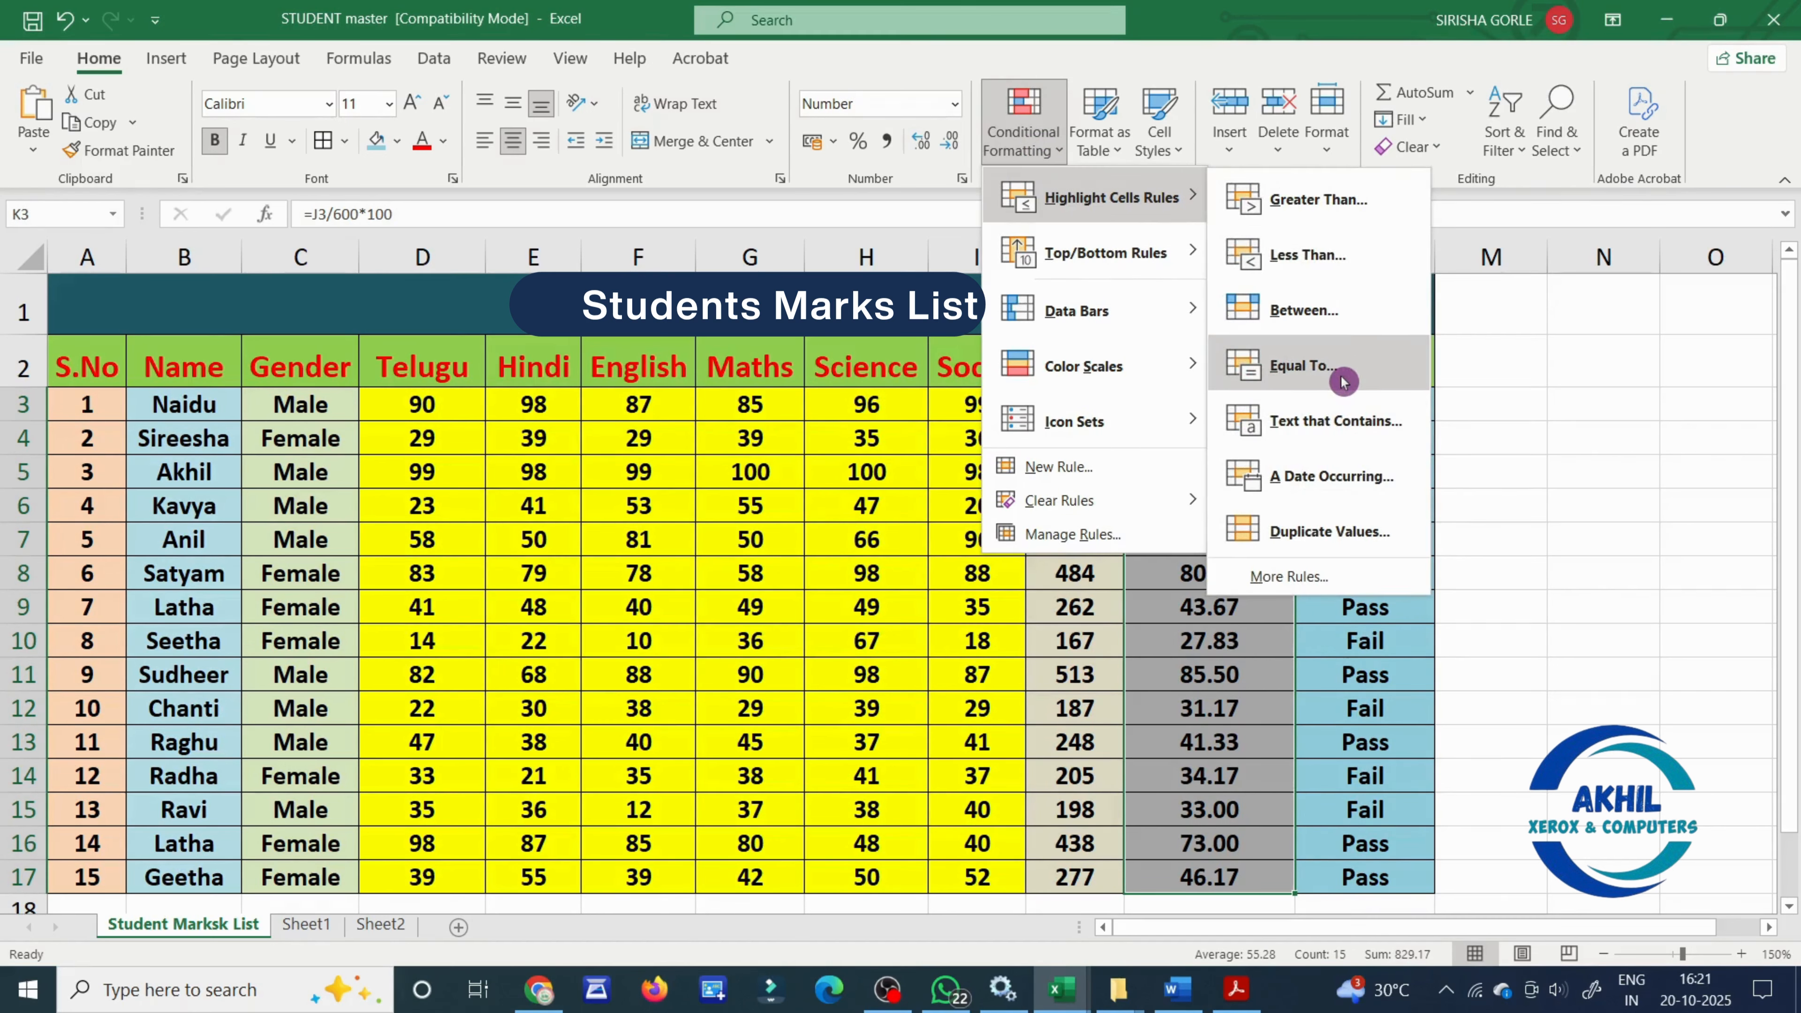
{"action": "left_click", "coordinate": [1302, 365]}
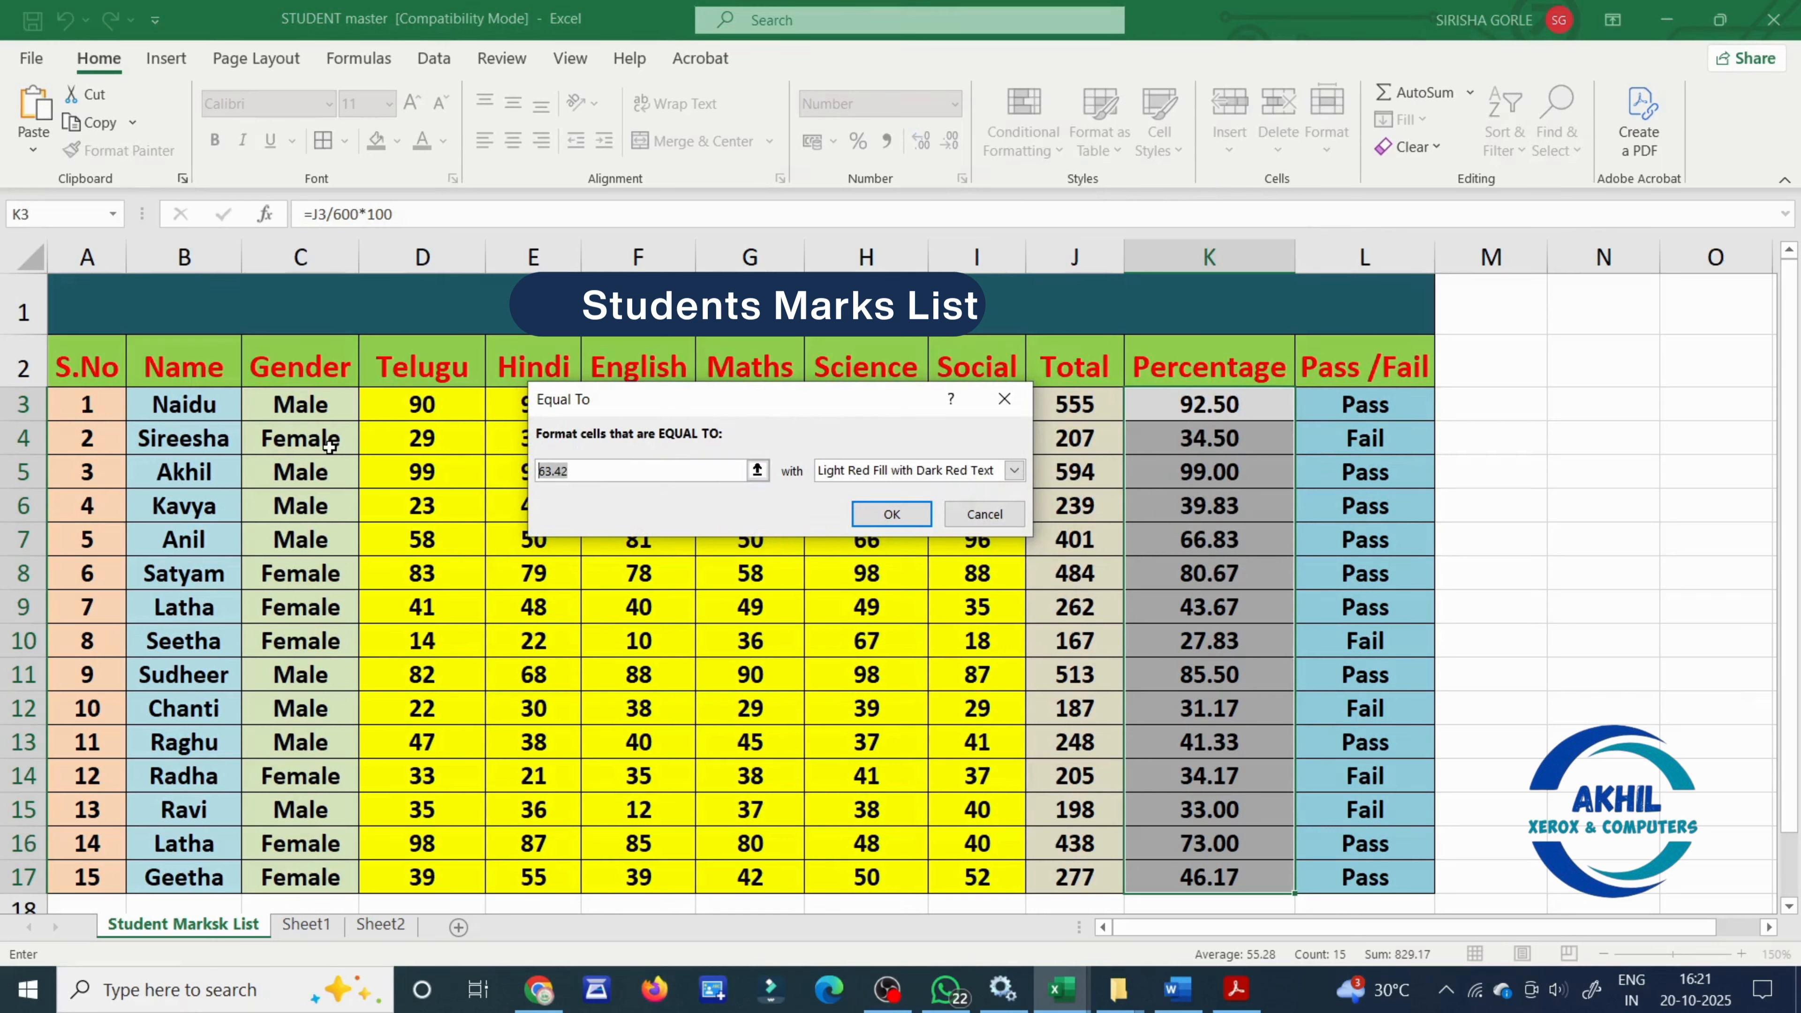
{"action": "type", "text": "99"}
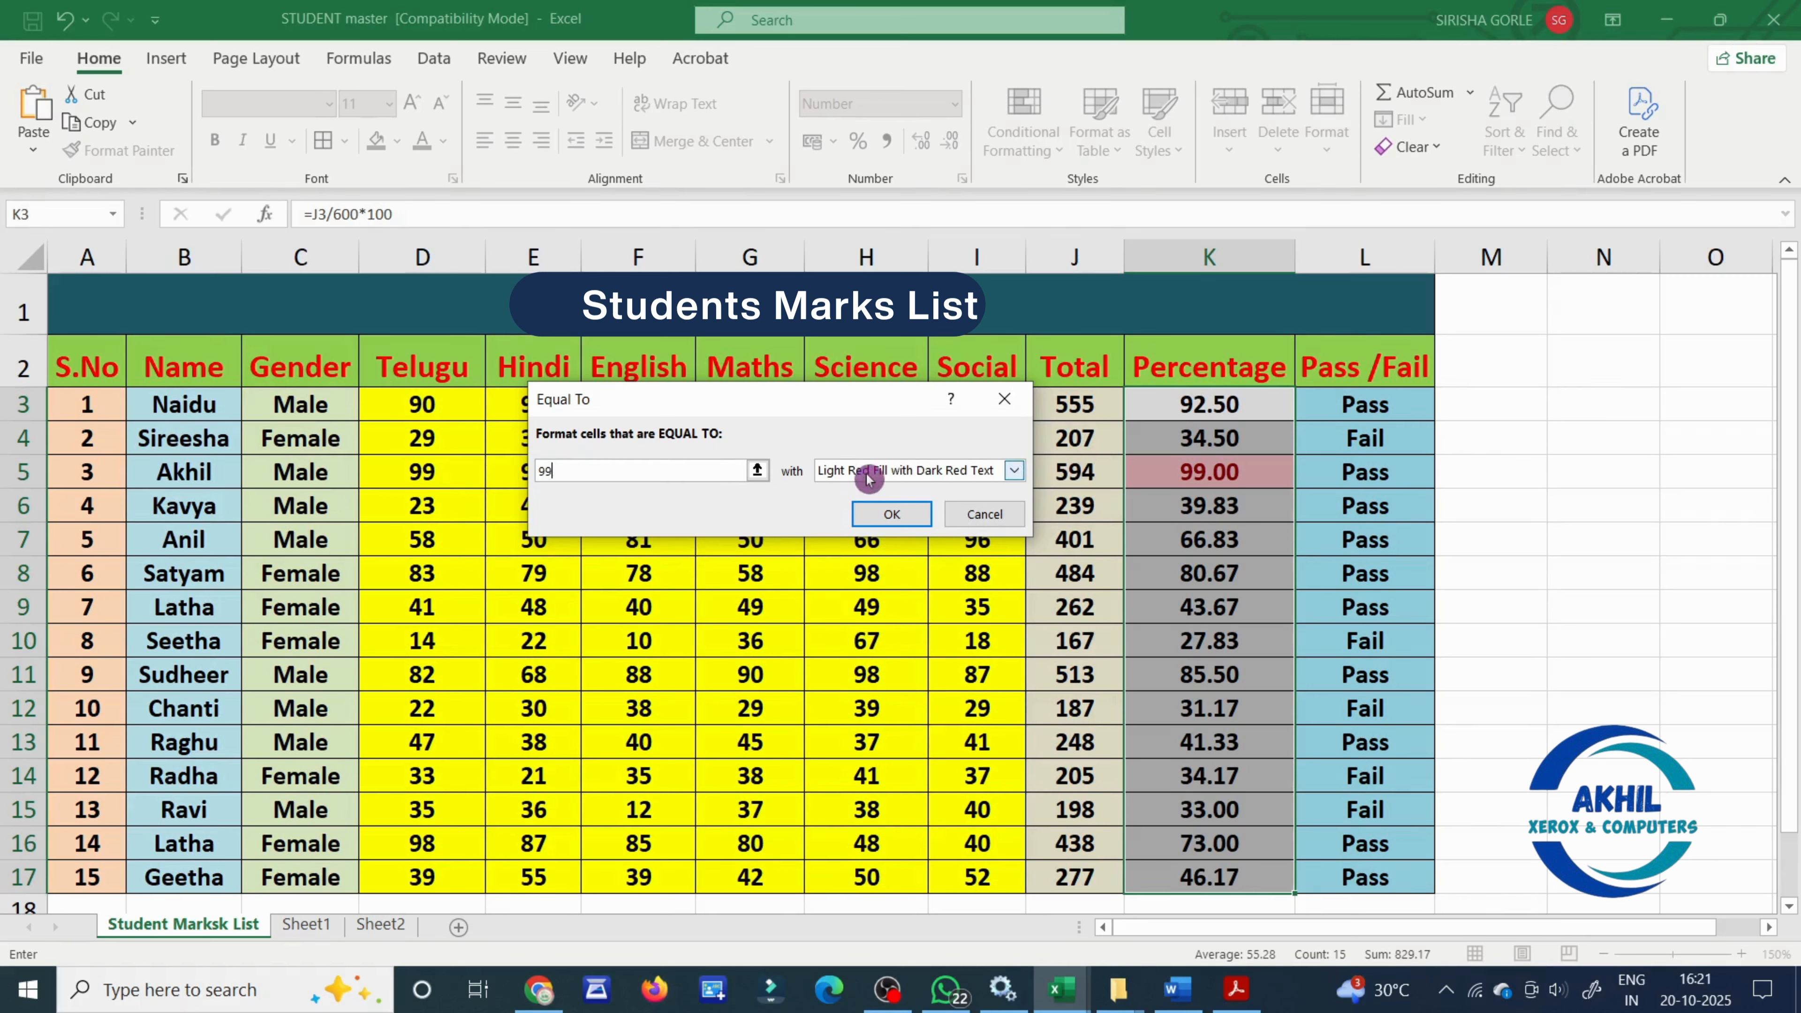
{"action": "left_click", "coordinate": [893, 515]}
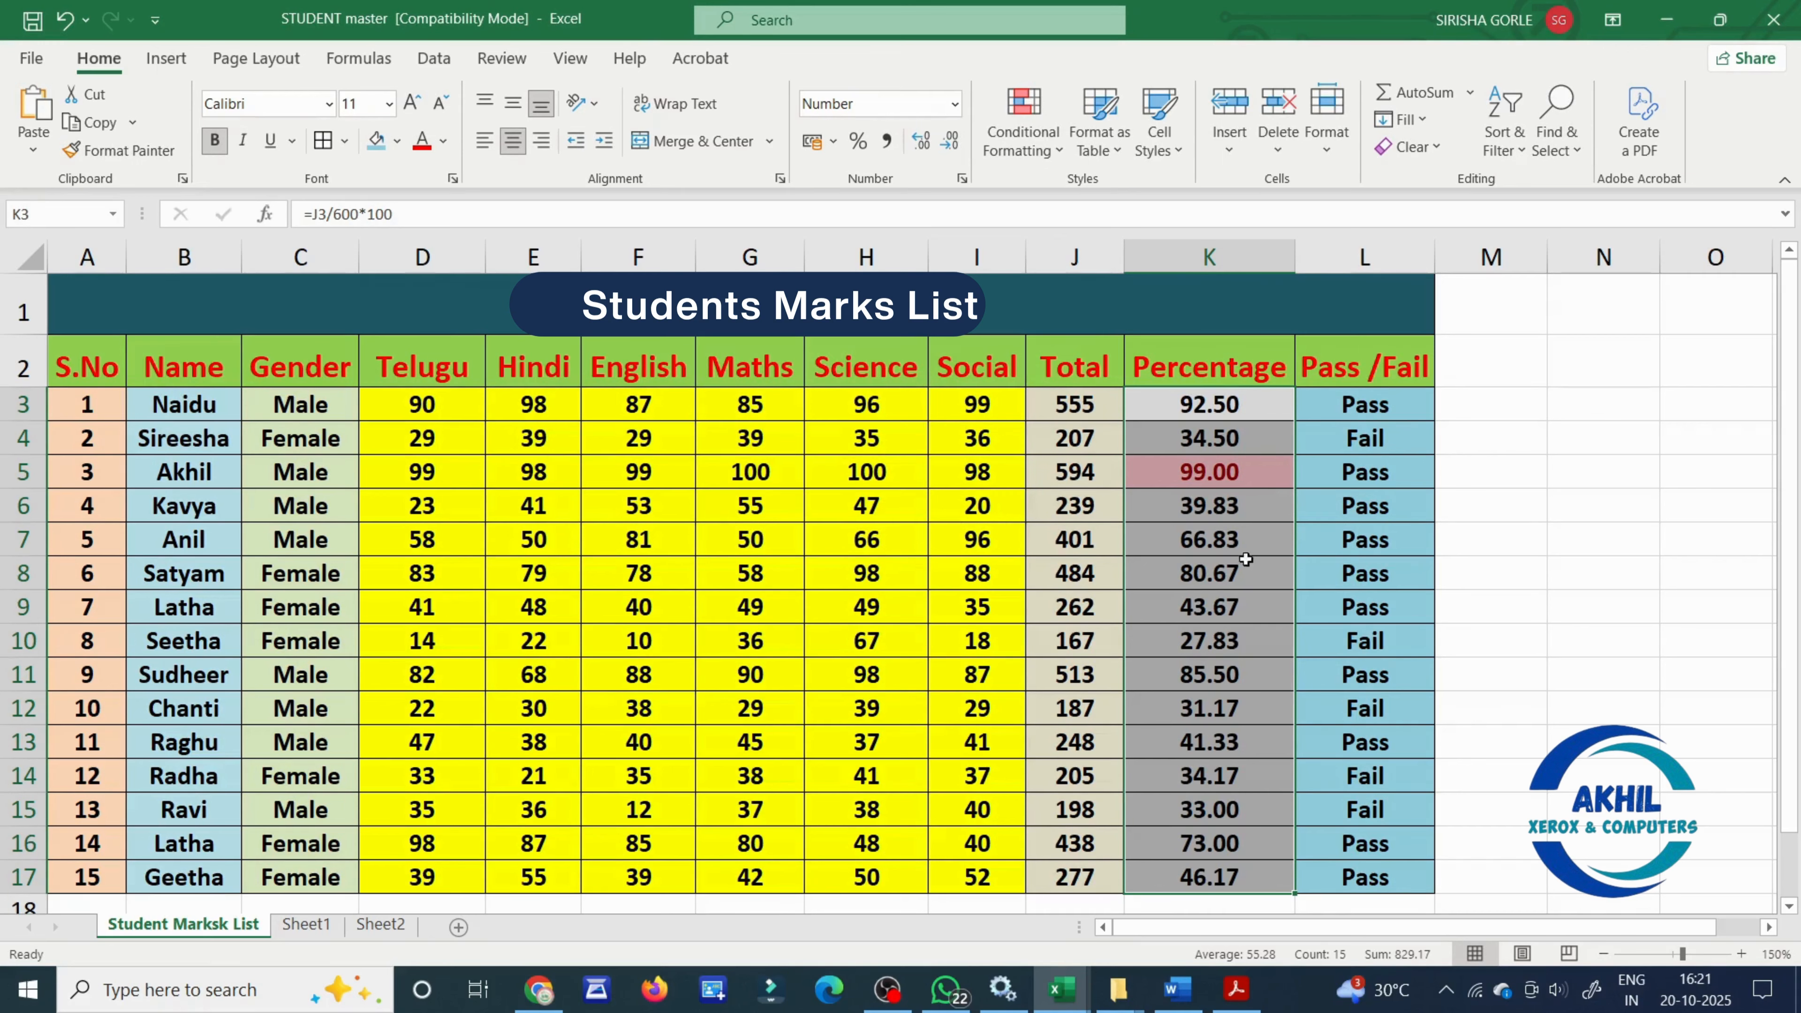
{"action": "scroll", "coordinate": [1247, 560], "scroll_direction": "down", "scroll_amount": 1}
{"action": "scroll", "coordinate": [1247, 560], "scroll_direction": "up", "scroll_amount": 1}
{"action": "left_click", "coordinate": [1254, 473]}
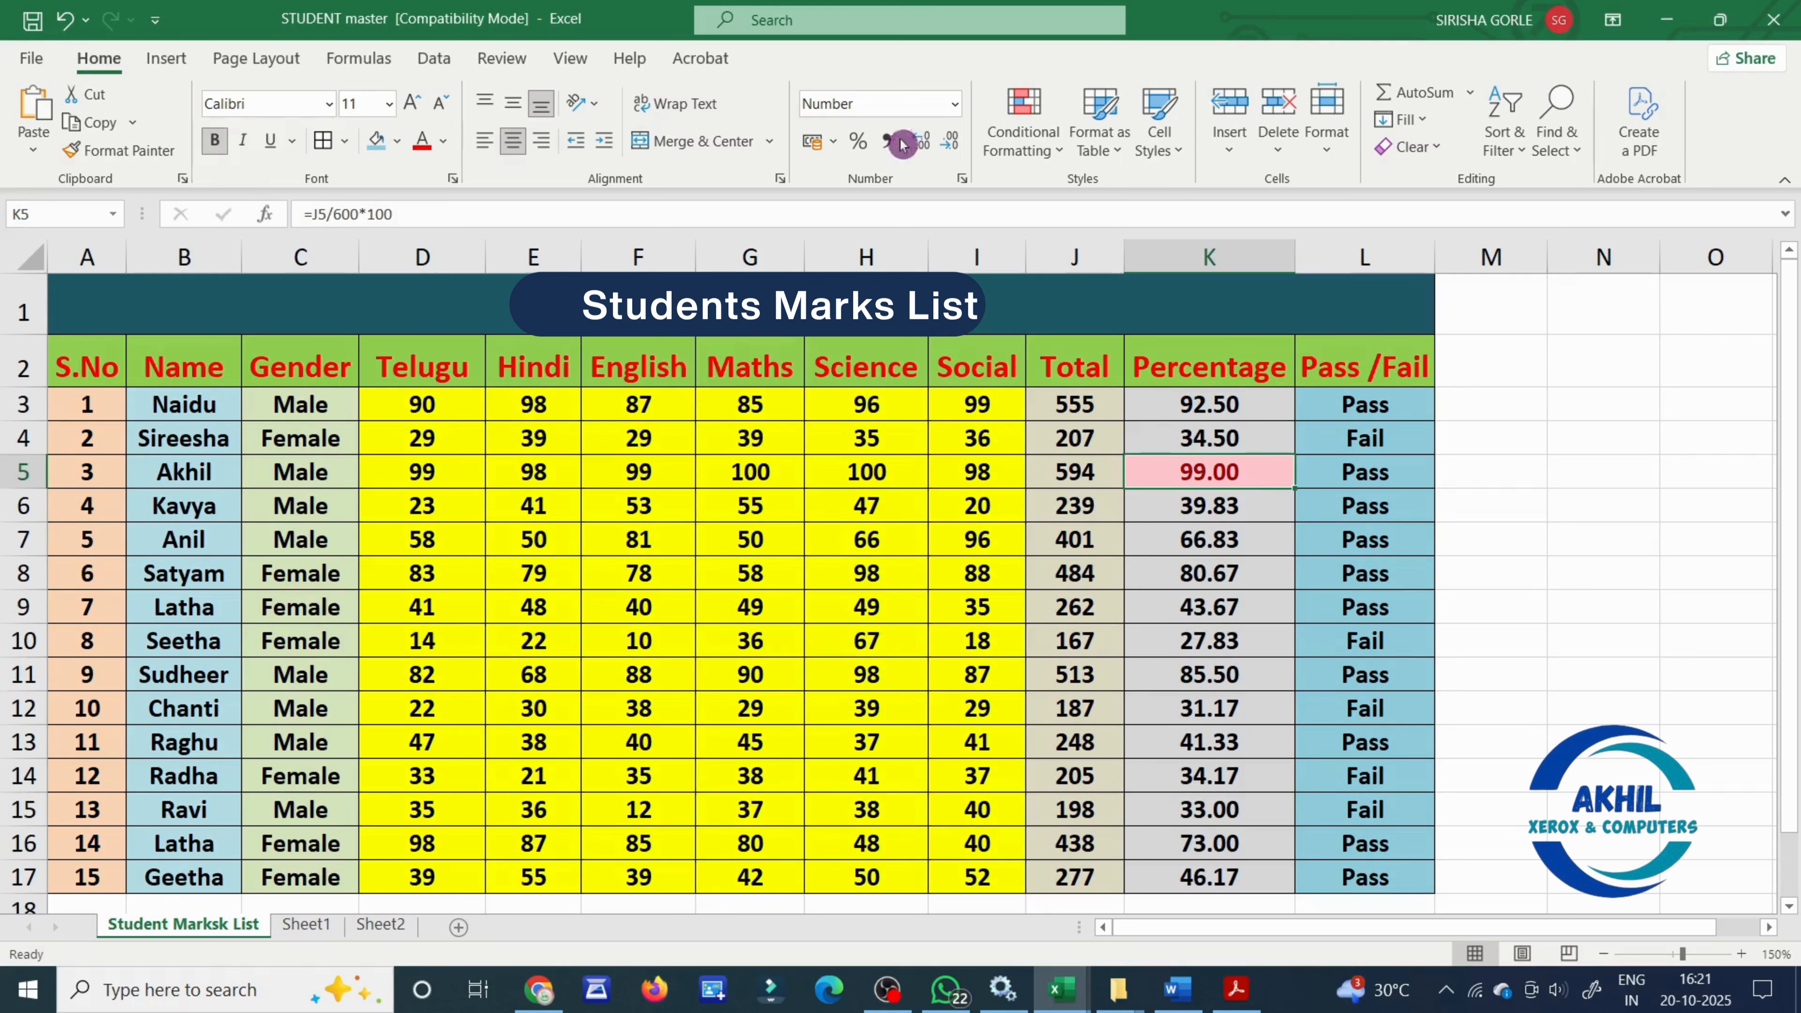
- Remove the equal-to highlighting by clearing the conditional formatting rules from the entire sheet
{"action": "left_click", "coordinate": [1010, 128]}
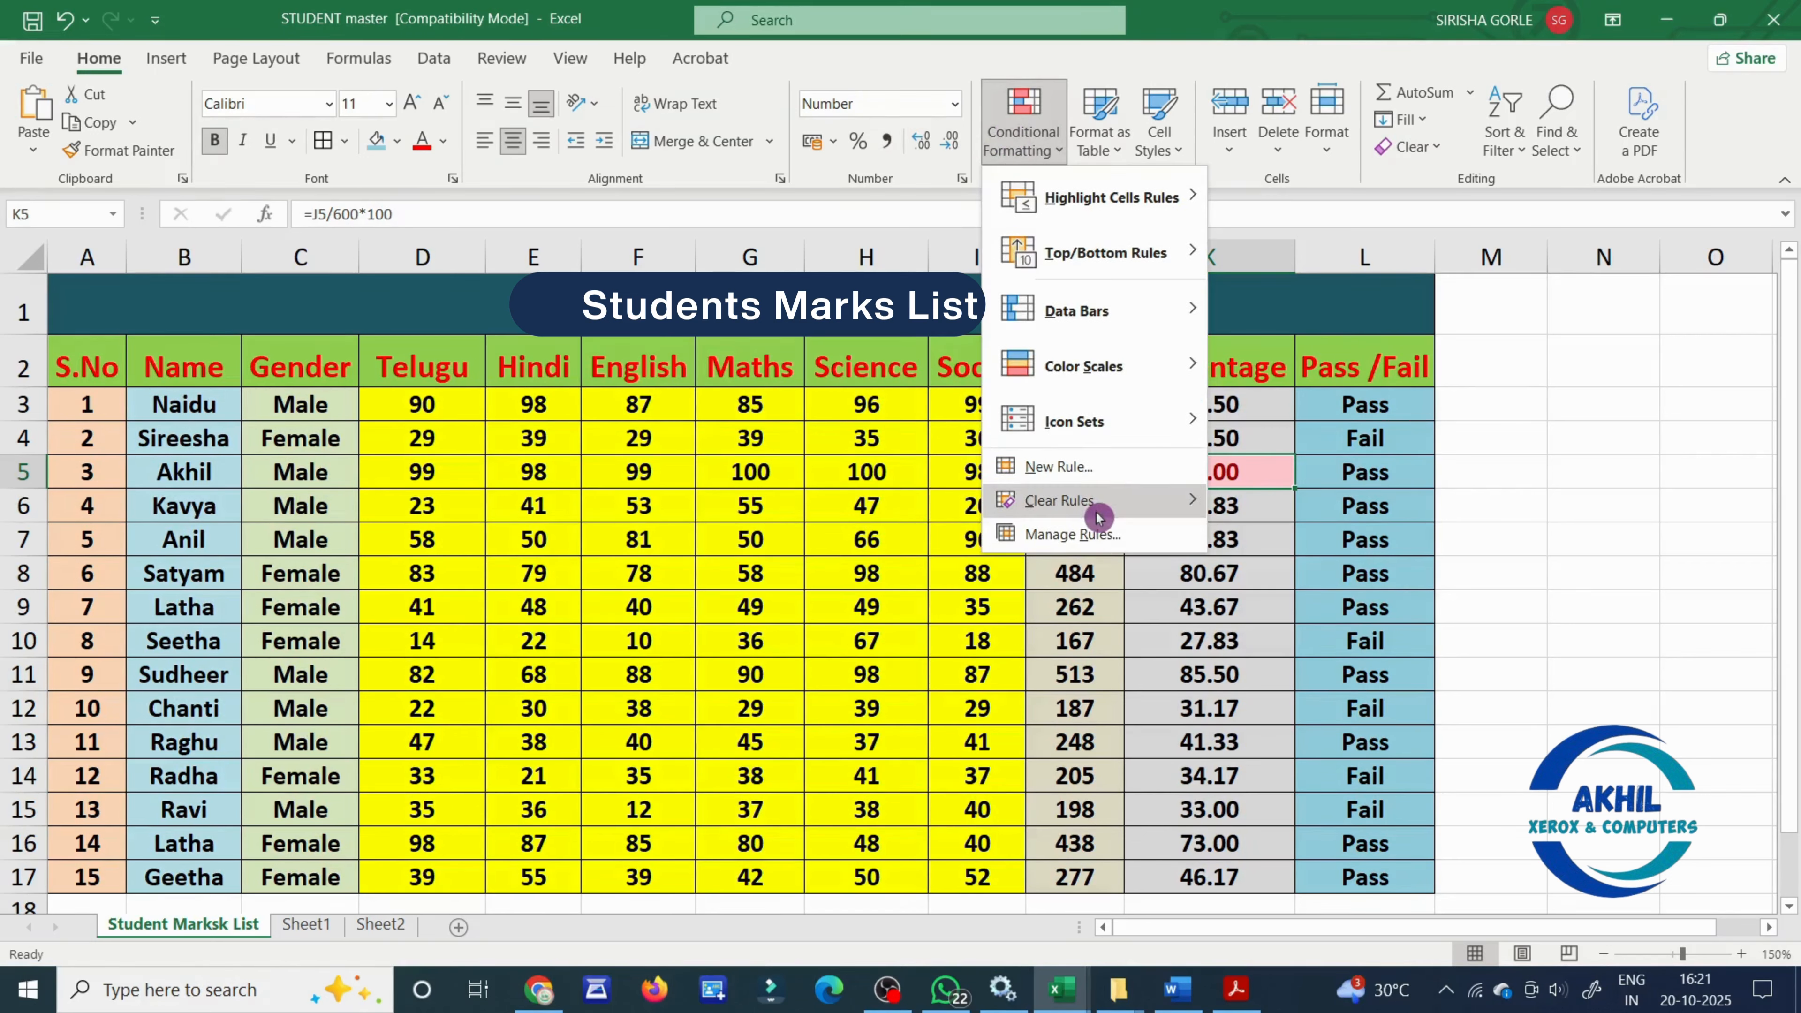
{"action": "left_click", "coordinate": [1288, 532]}
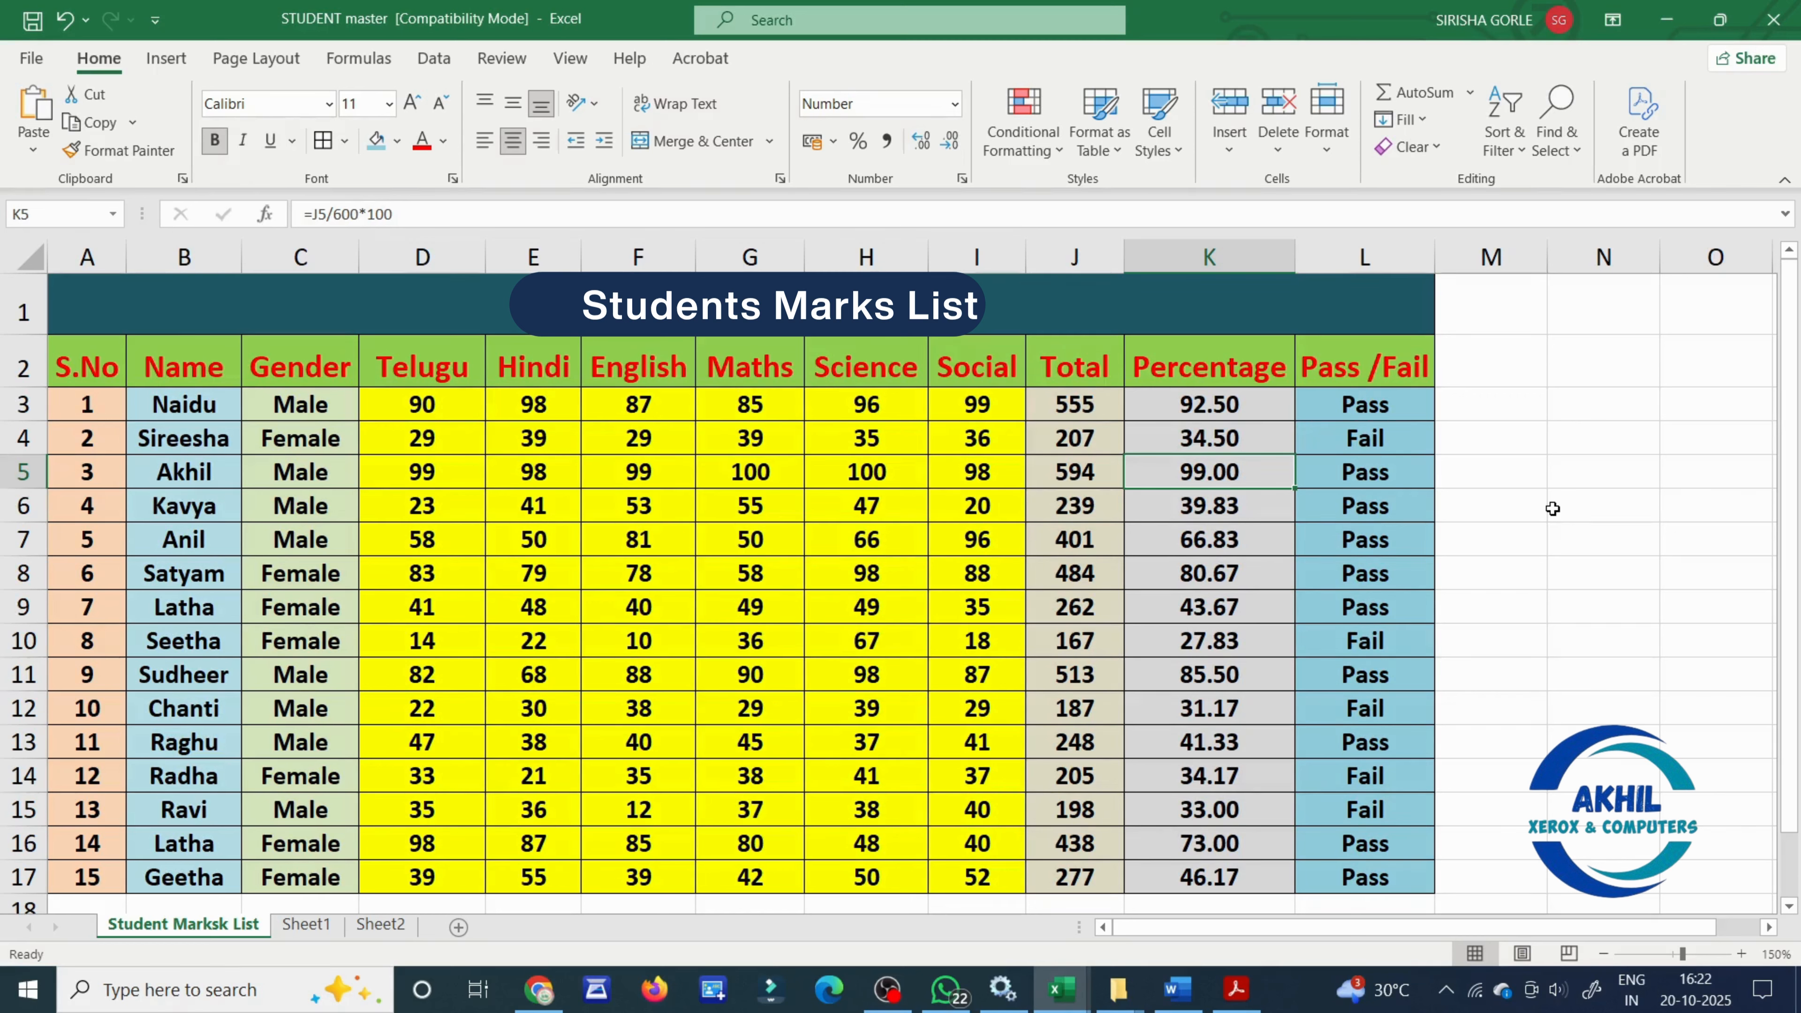
{"action": "left_click", "coordinate": [1571, 784]}
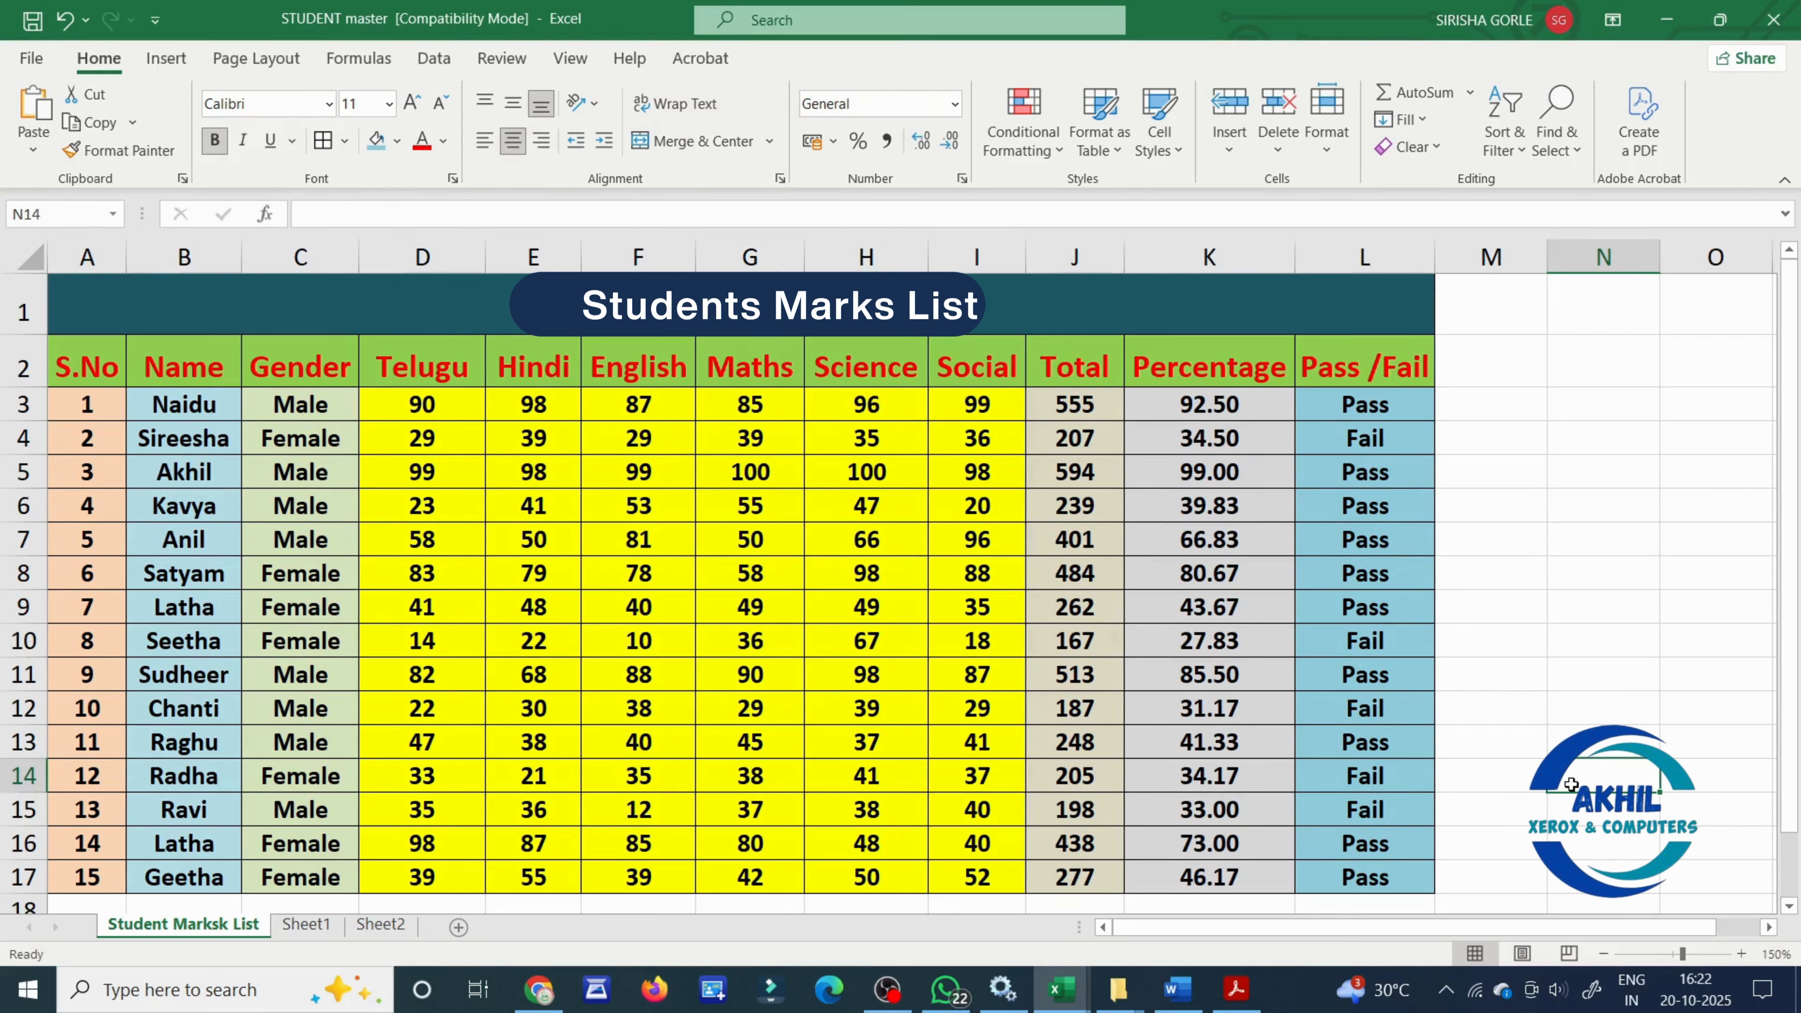
{"action": "left_click", "coordinate": [1391, 405]}
{"action": "left_click", "coordinate": [1389, 440]}
{"action": "left_click", "coordinate": [1390, 540]}
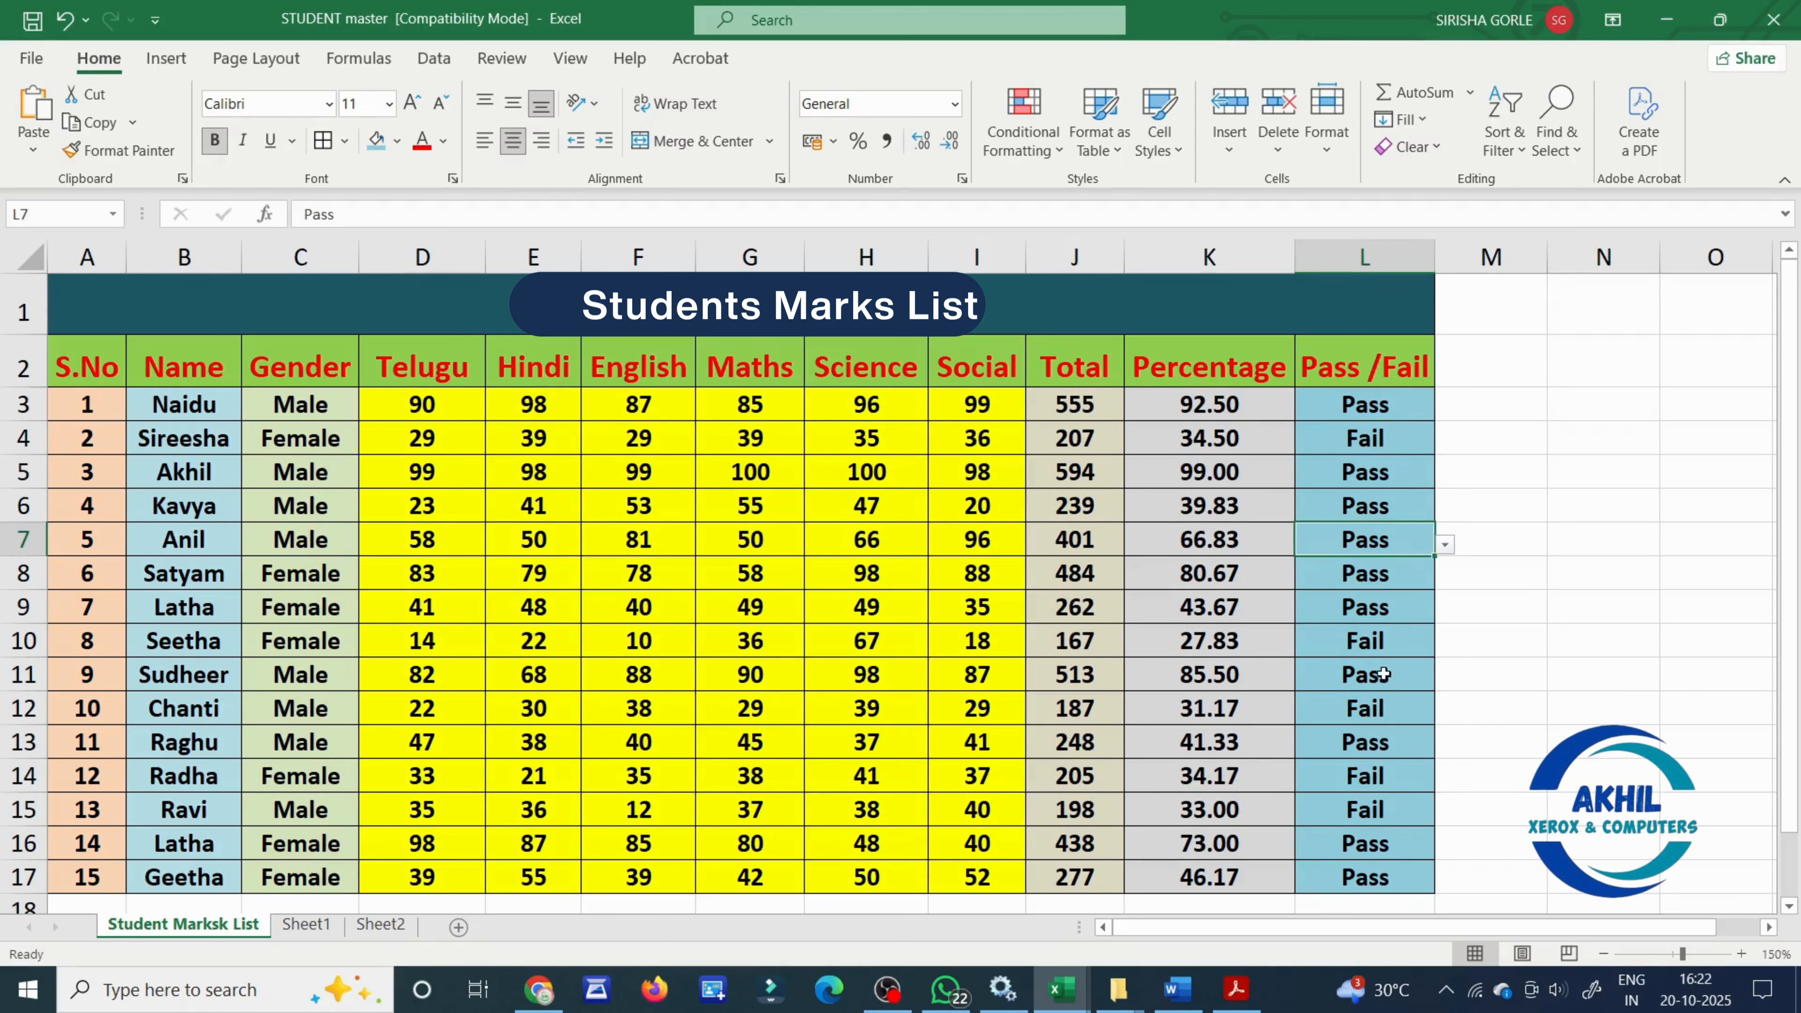
{"action": "left_click", "coordinate": [1523, 762]}
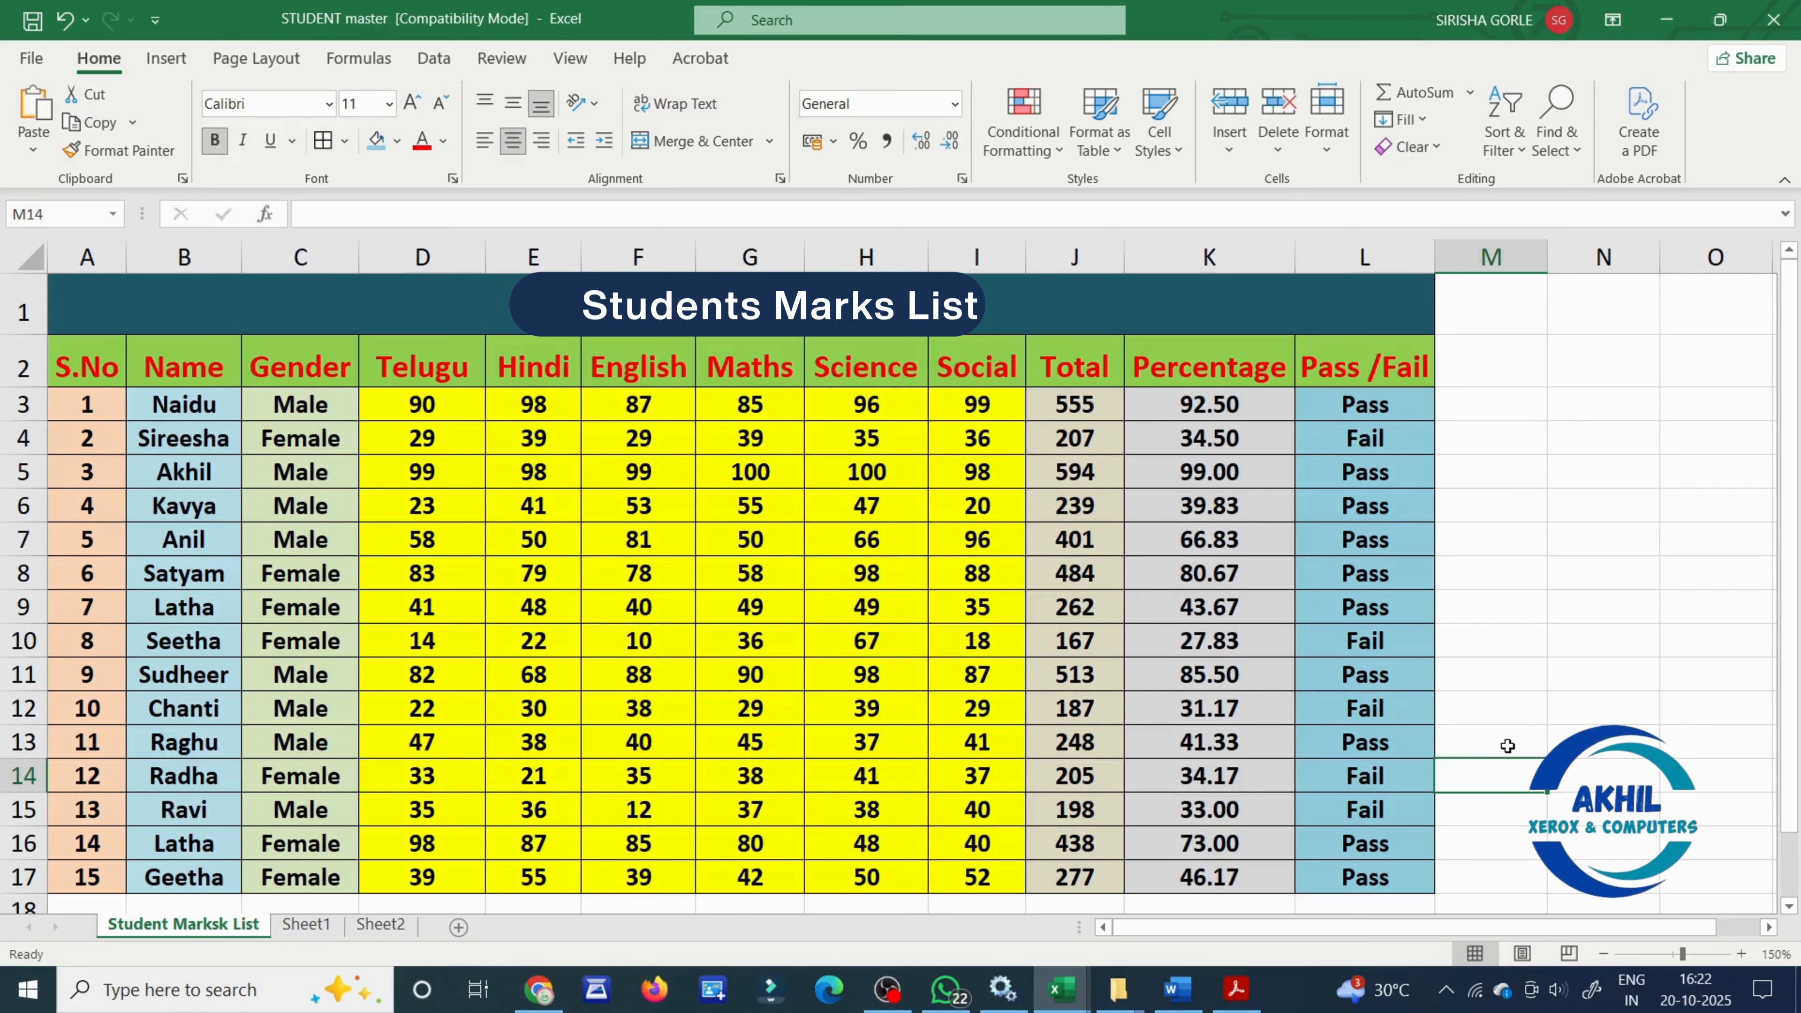
{"action": "left_click", "coordinate": [1601, 606]}
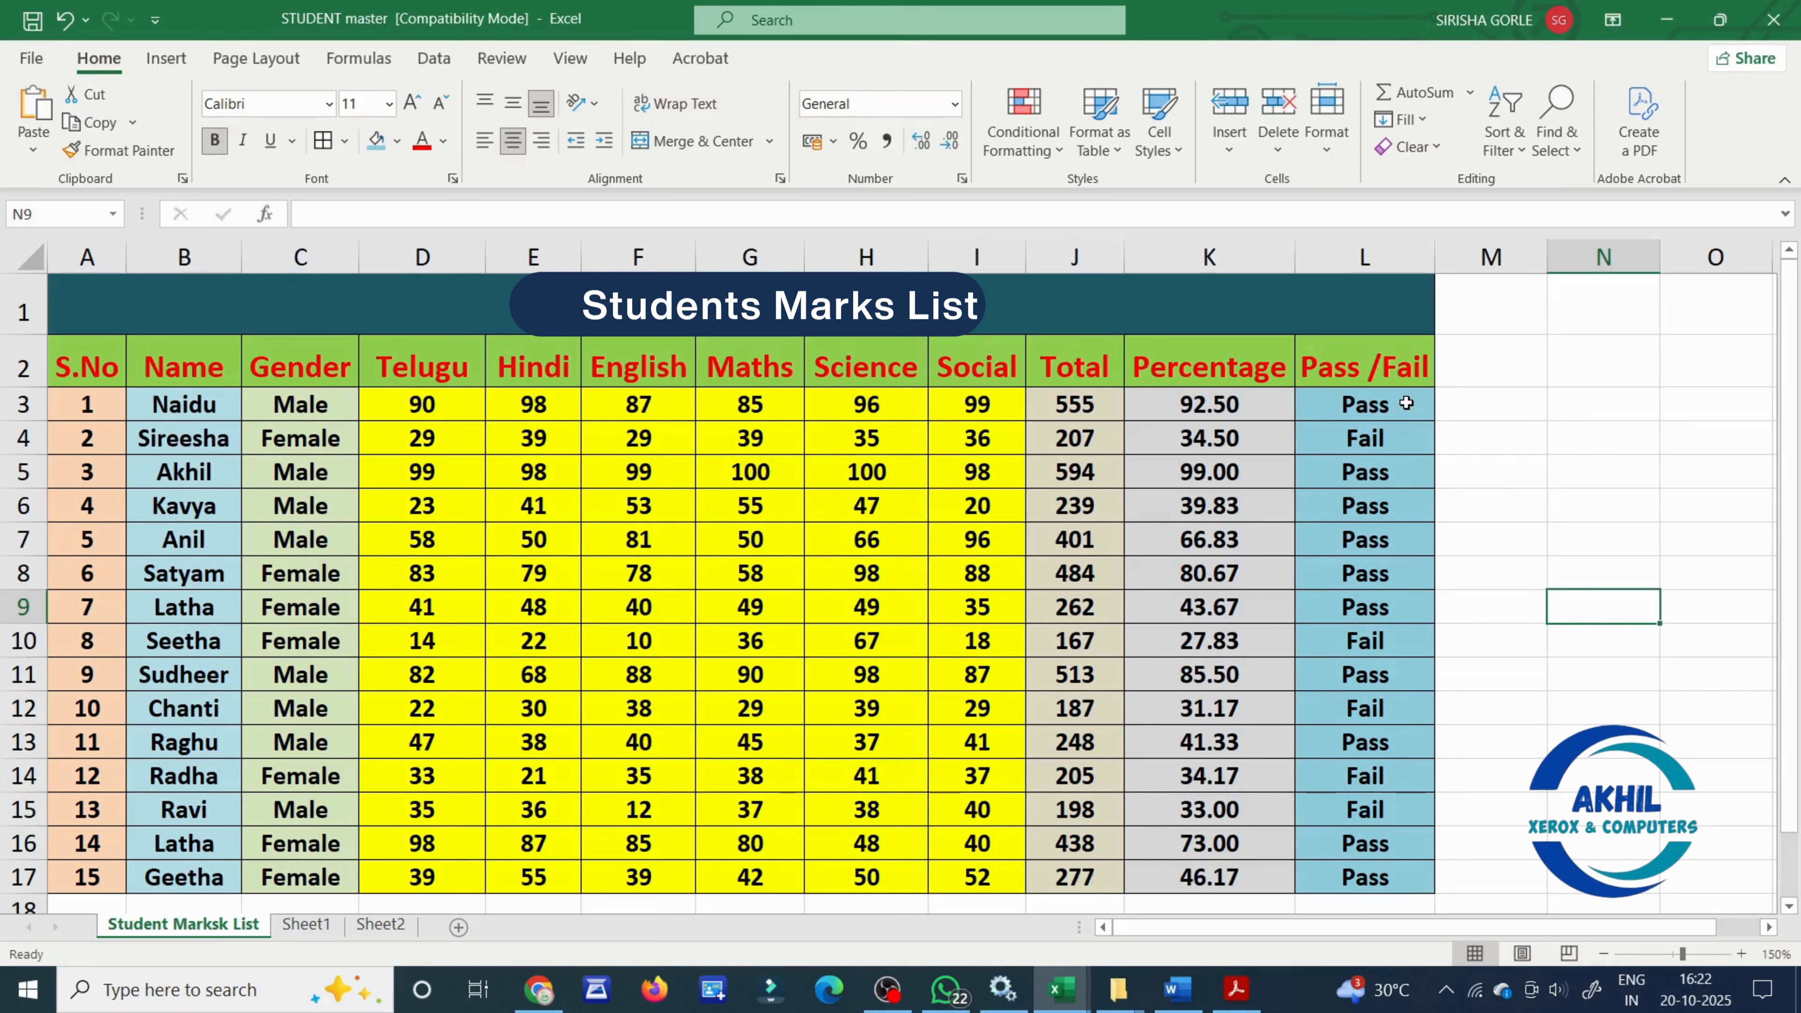
- Highlight the Pass/Fail cells in L3:L17 that contain the text "fail" with Yellow Fill with Dark Yellow Text
{"action": "left_click_drag", "start_coordinate": [1406, 403], "coordinate": [1390, 886]}
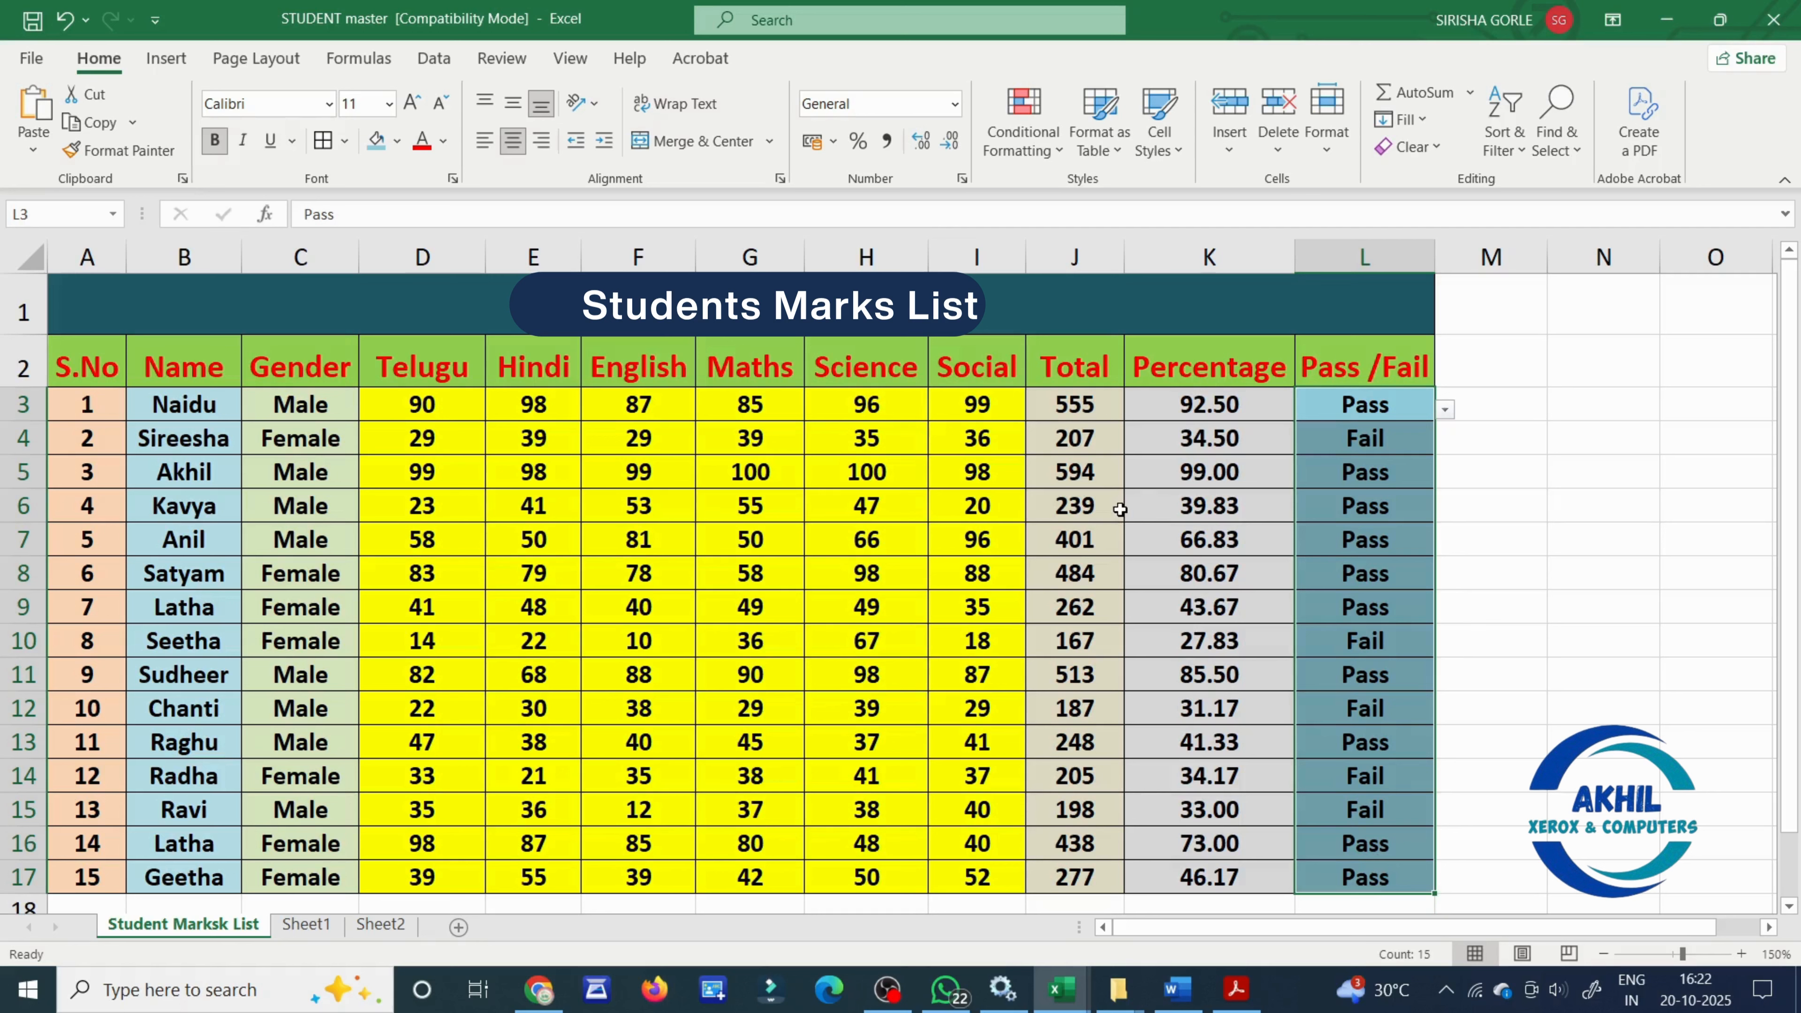
{"action": "left_click", "coordinate": [1036, 134]}
{"action": "left_click", "coordinate": [1081, 206]}
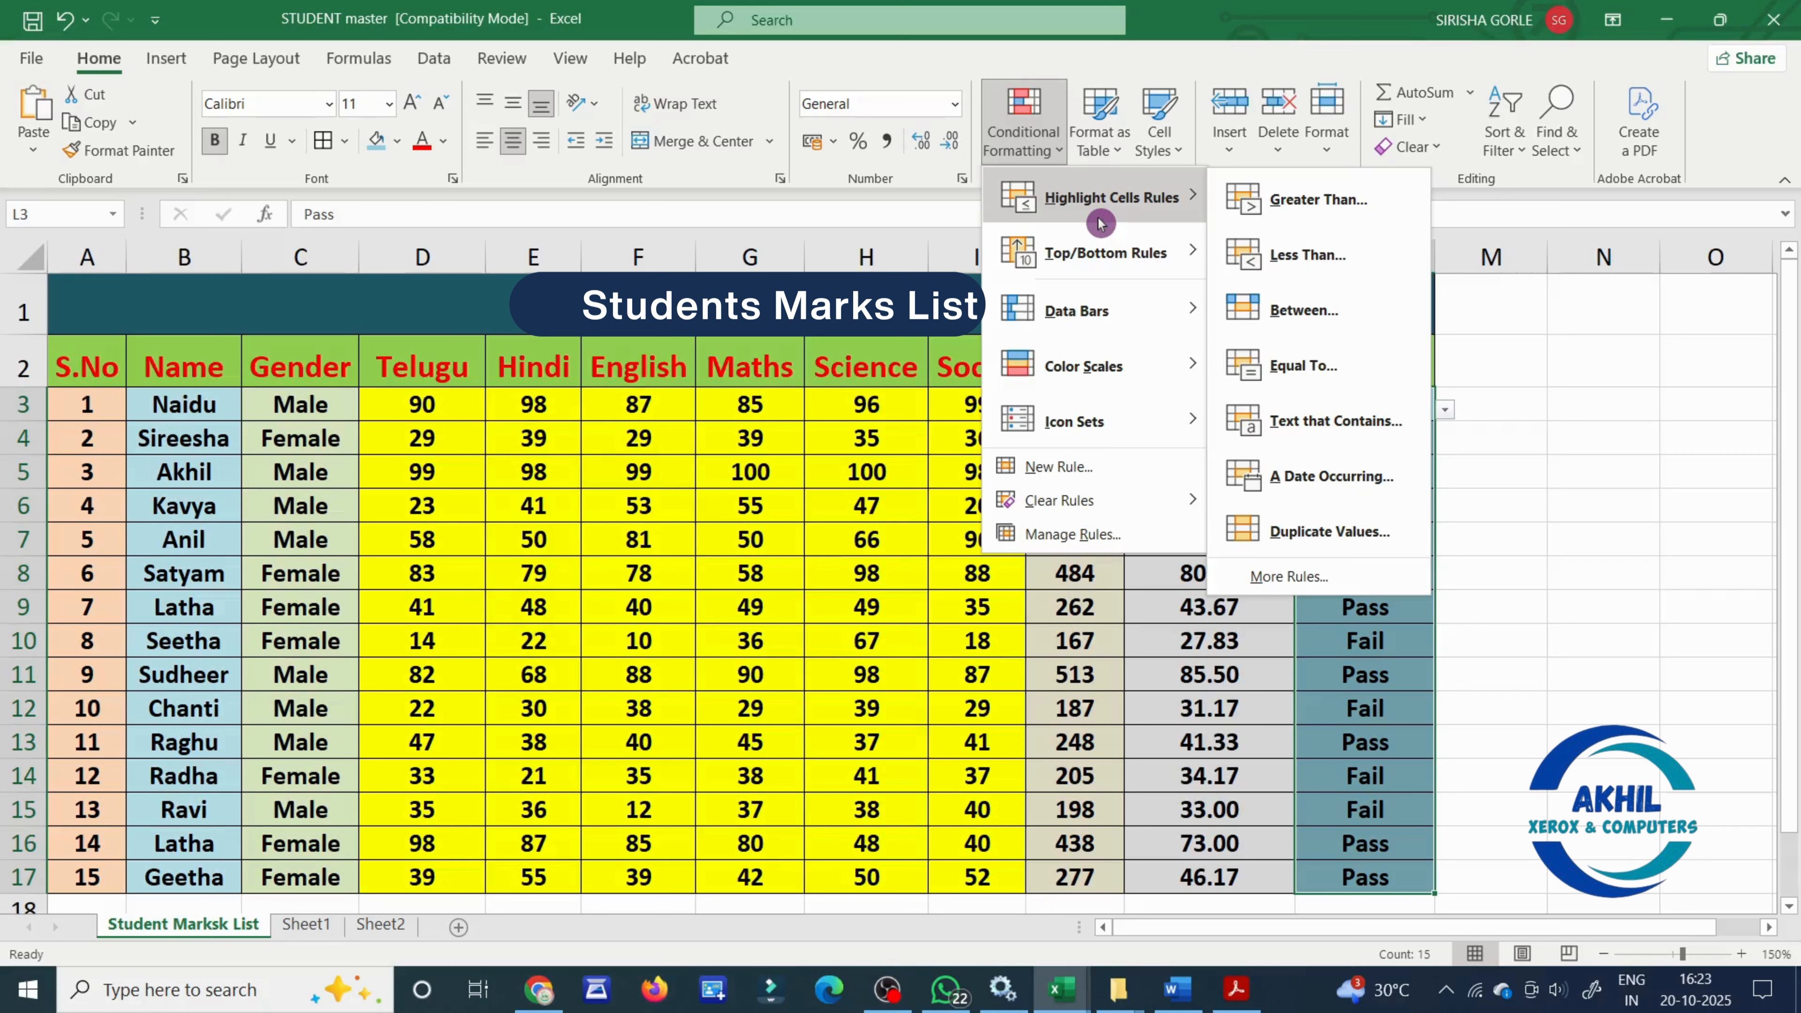
{"action": "left_click", "coordinate": [1371, 440]}
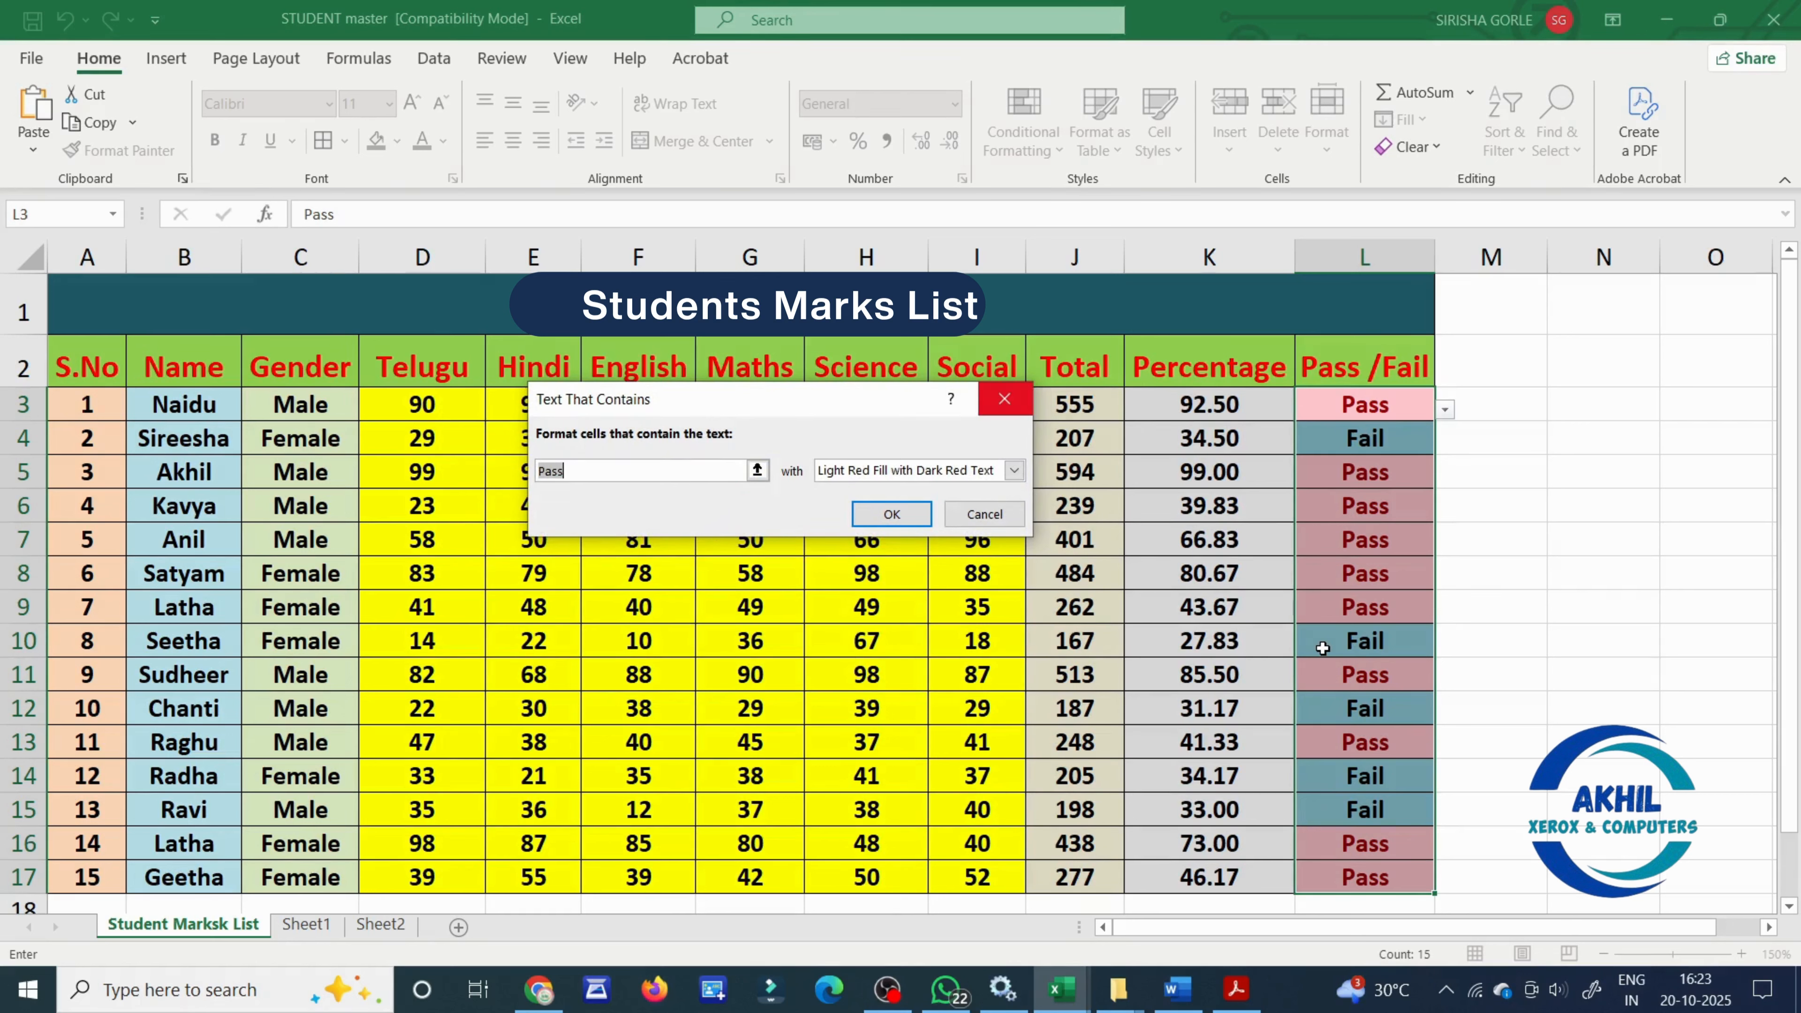
{"action": "type", "text": "fail"}
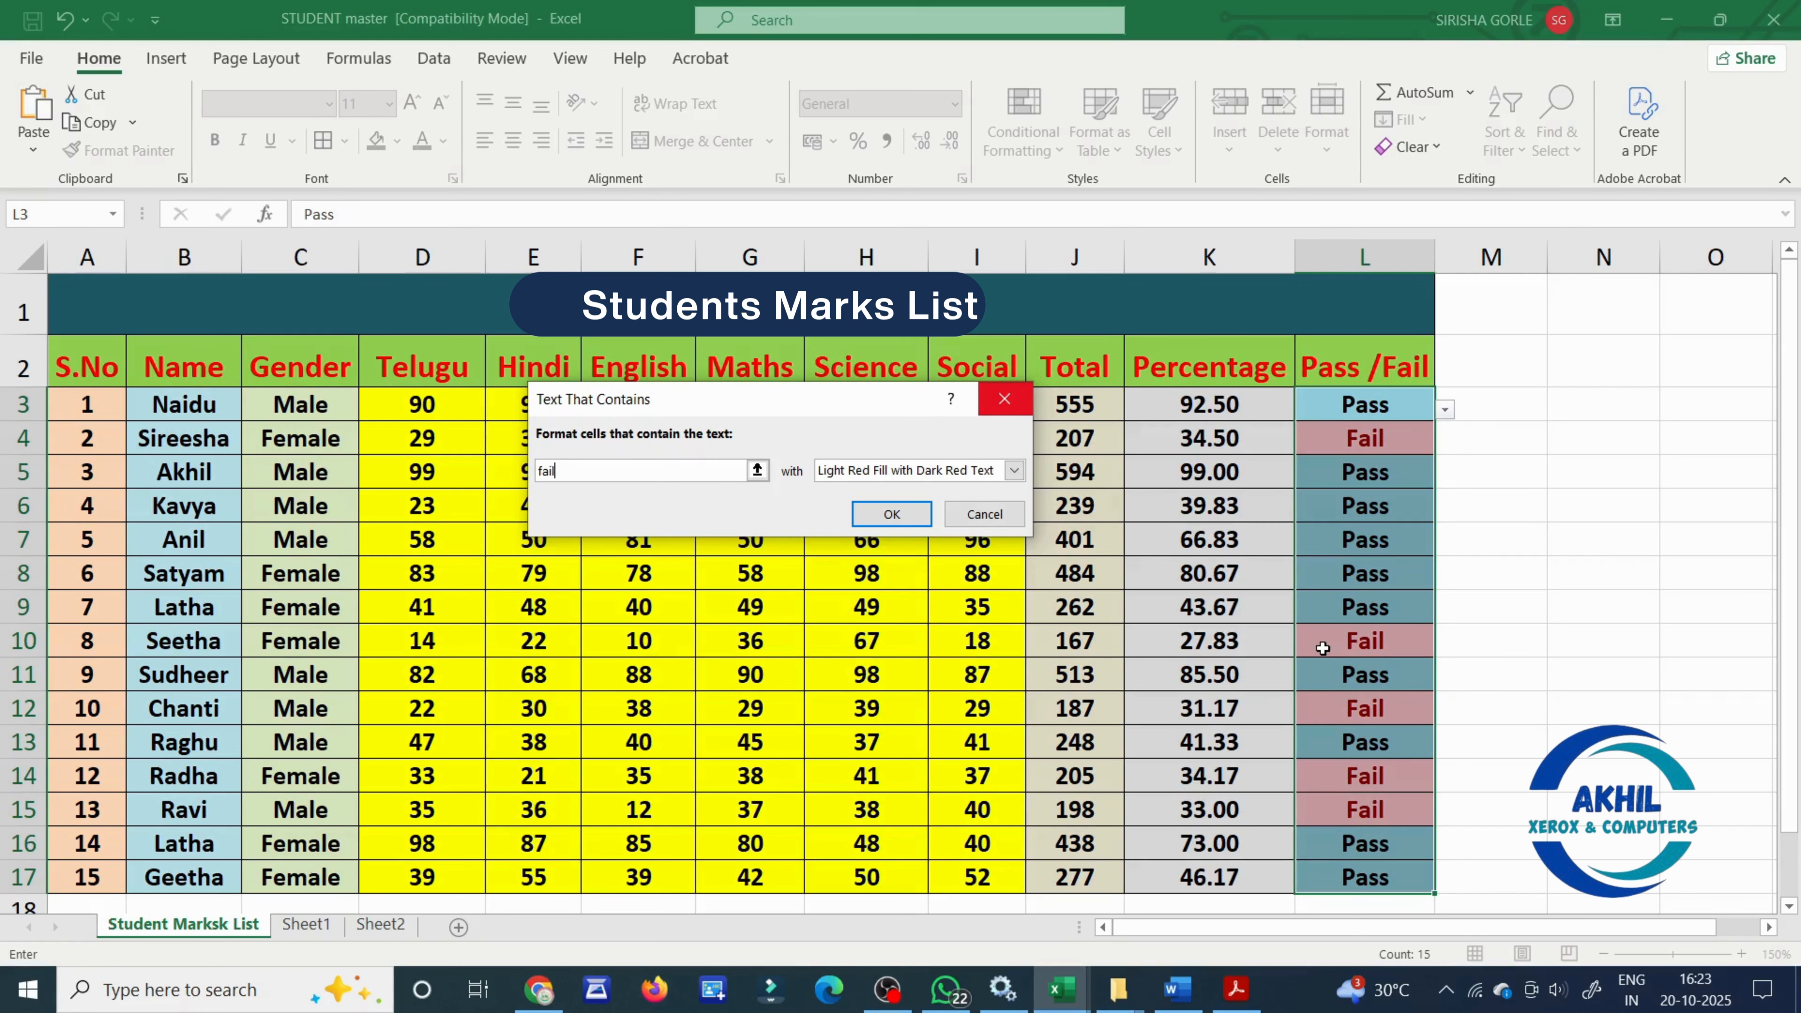
{"action": "left_click", "coordinate": [1014, 471]}
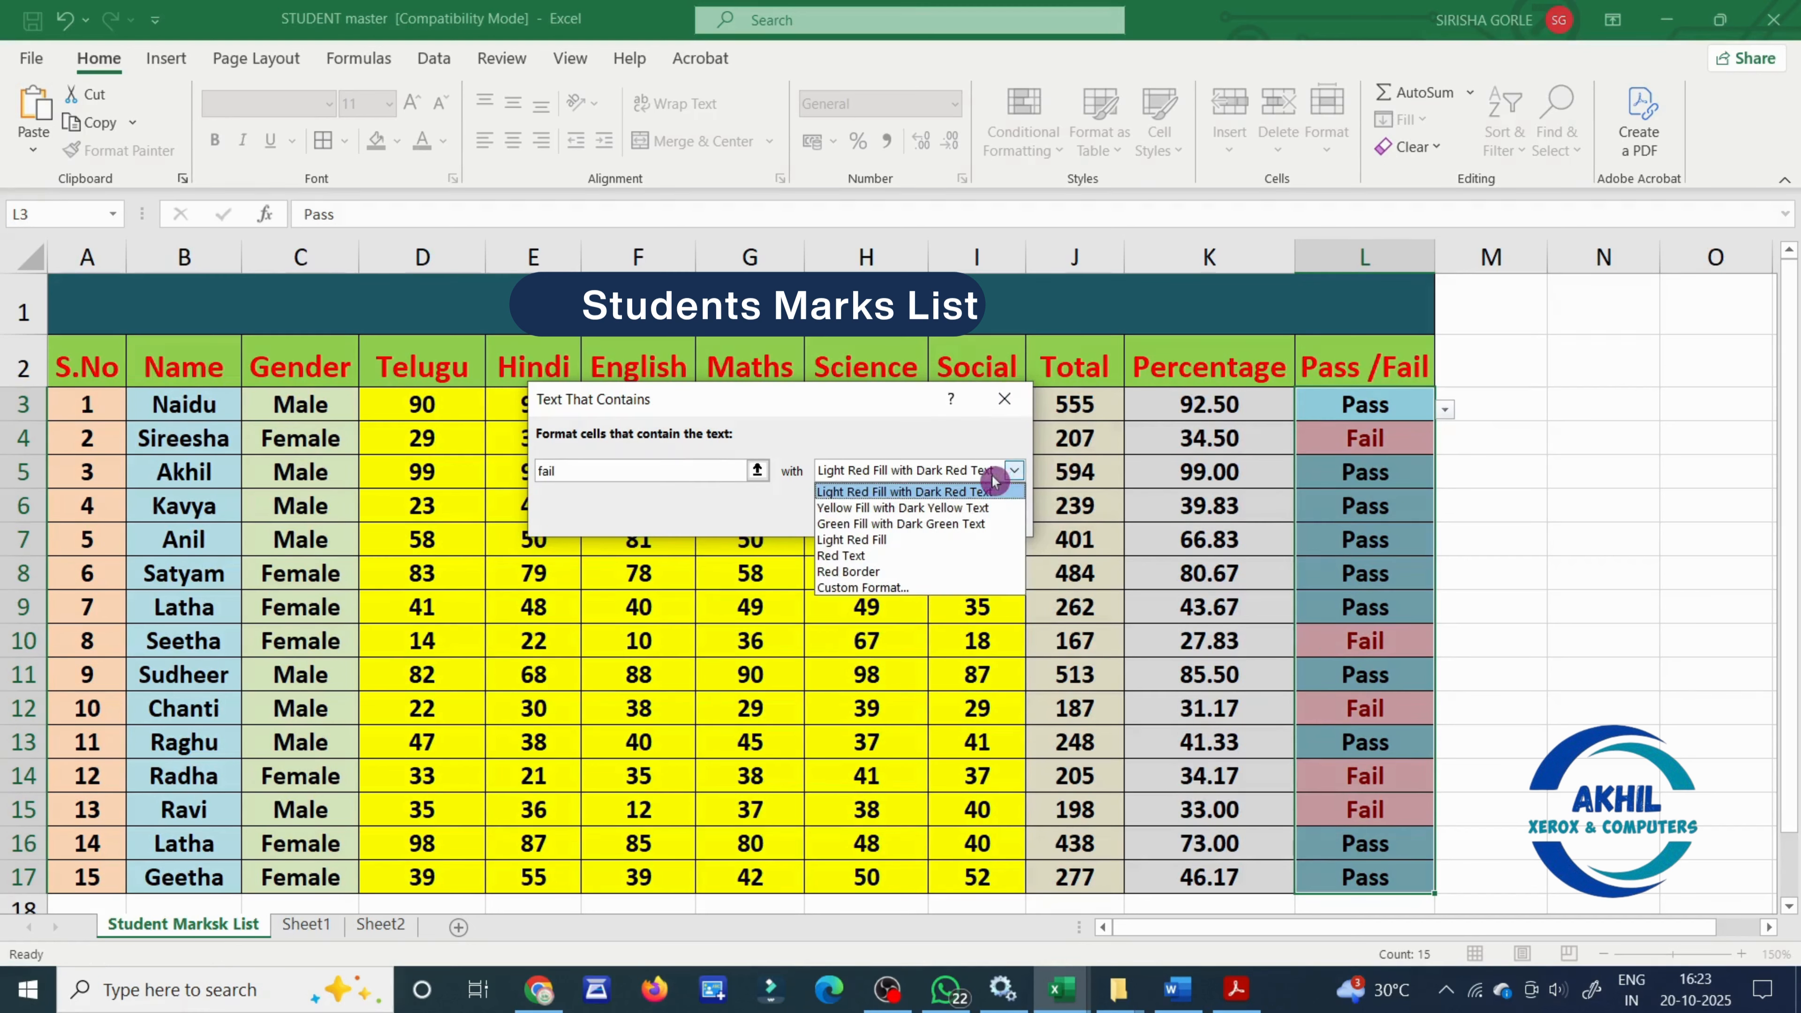
{"action": "left_click", "coordinate": [974, 508]}
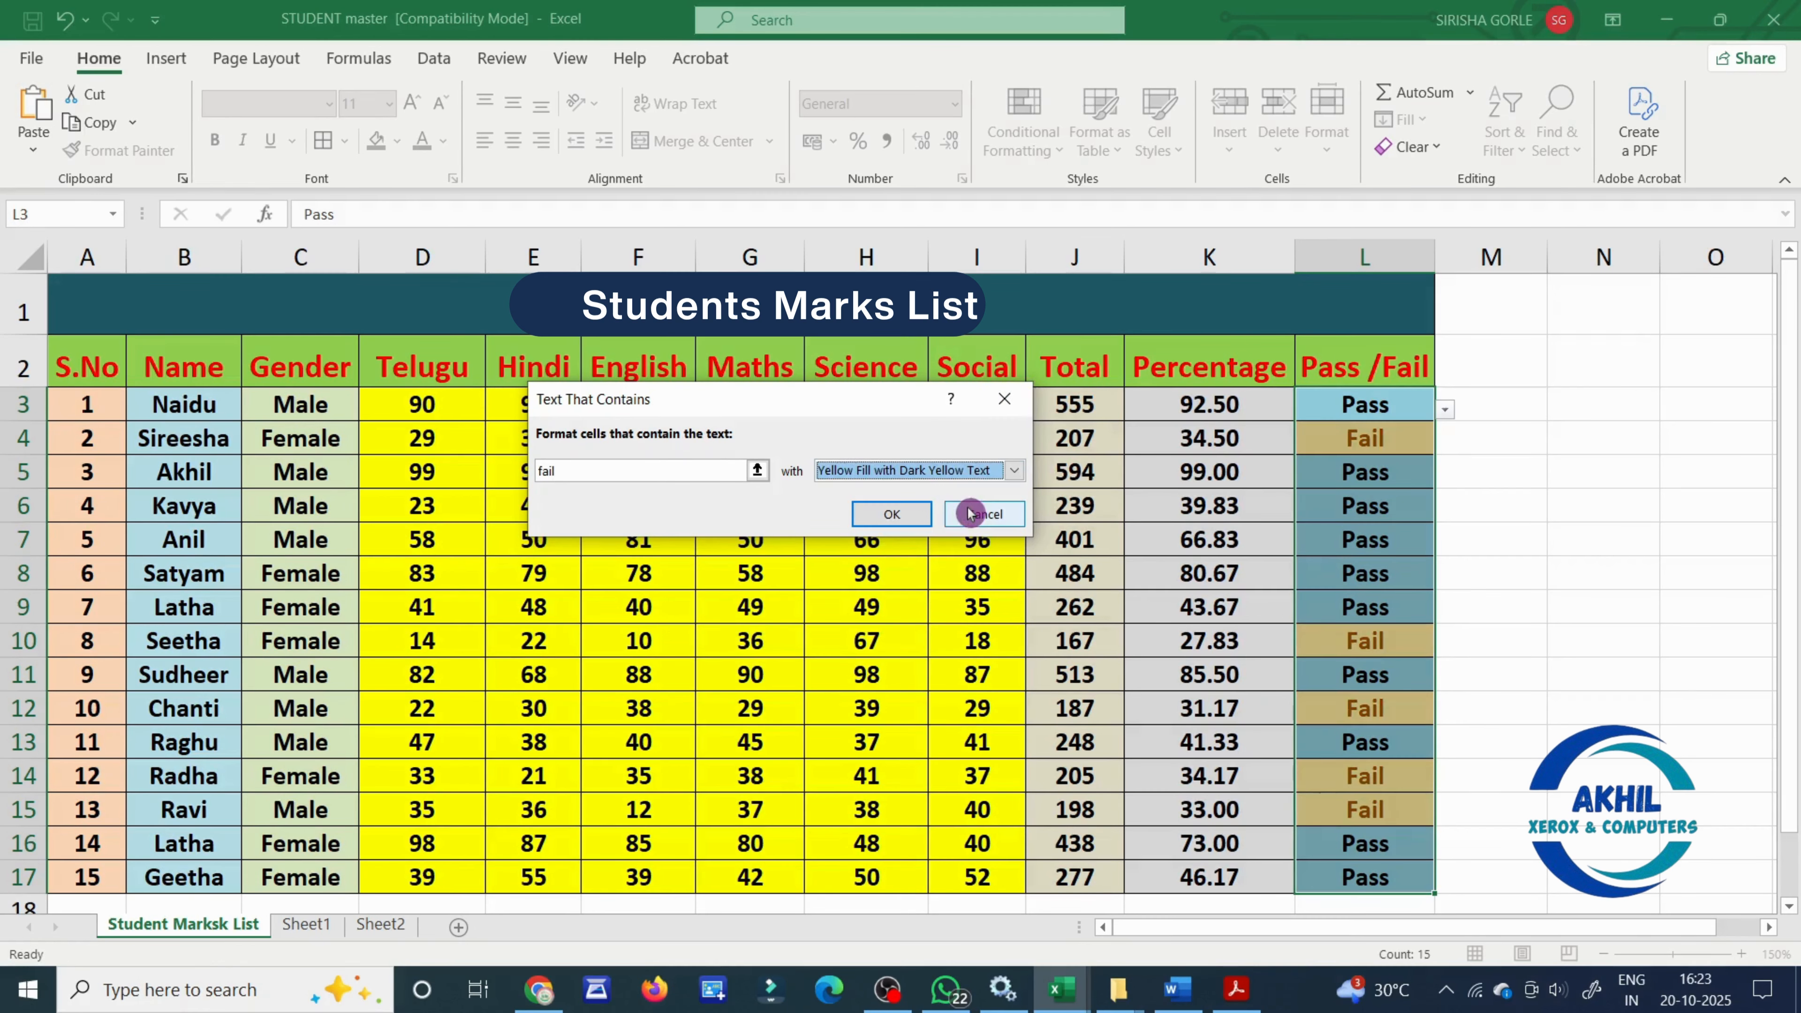
{"action": "left_click", "coordinate": [900, 512]}
{"action": "scroll", "coordinate": [1309, 616], "scroll_direction": "down", "scroll_amount": 1}
{"action": "scroll", "coordinate": [1337, 691], "scroll_direction": "up", "scroll_amount": 1}
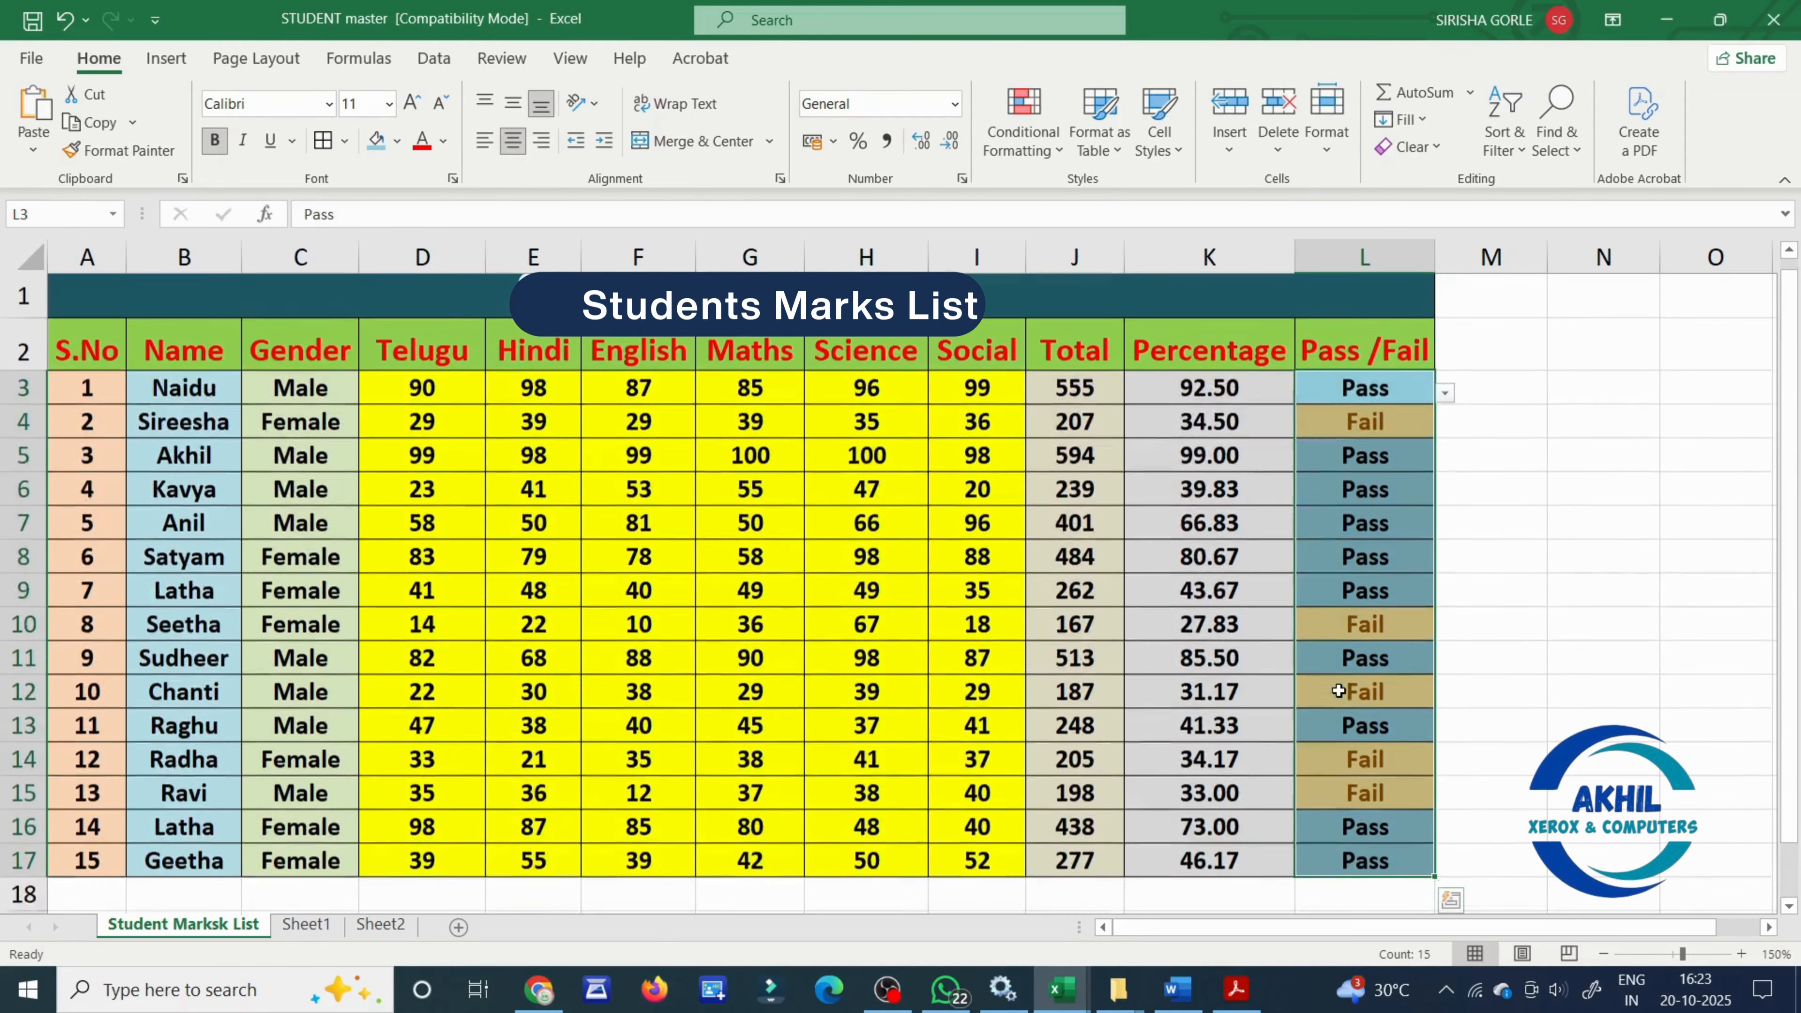
{"action": "left_click", "coordinate": [1517, 718]}
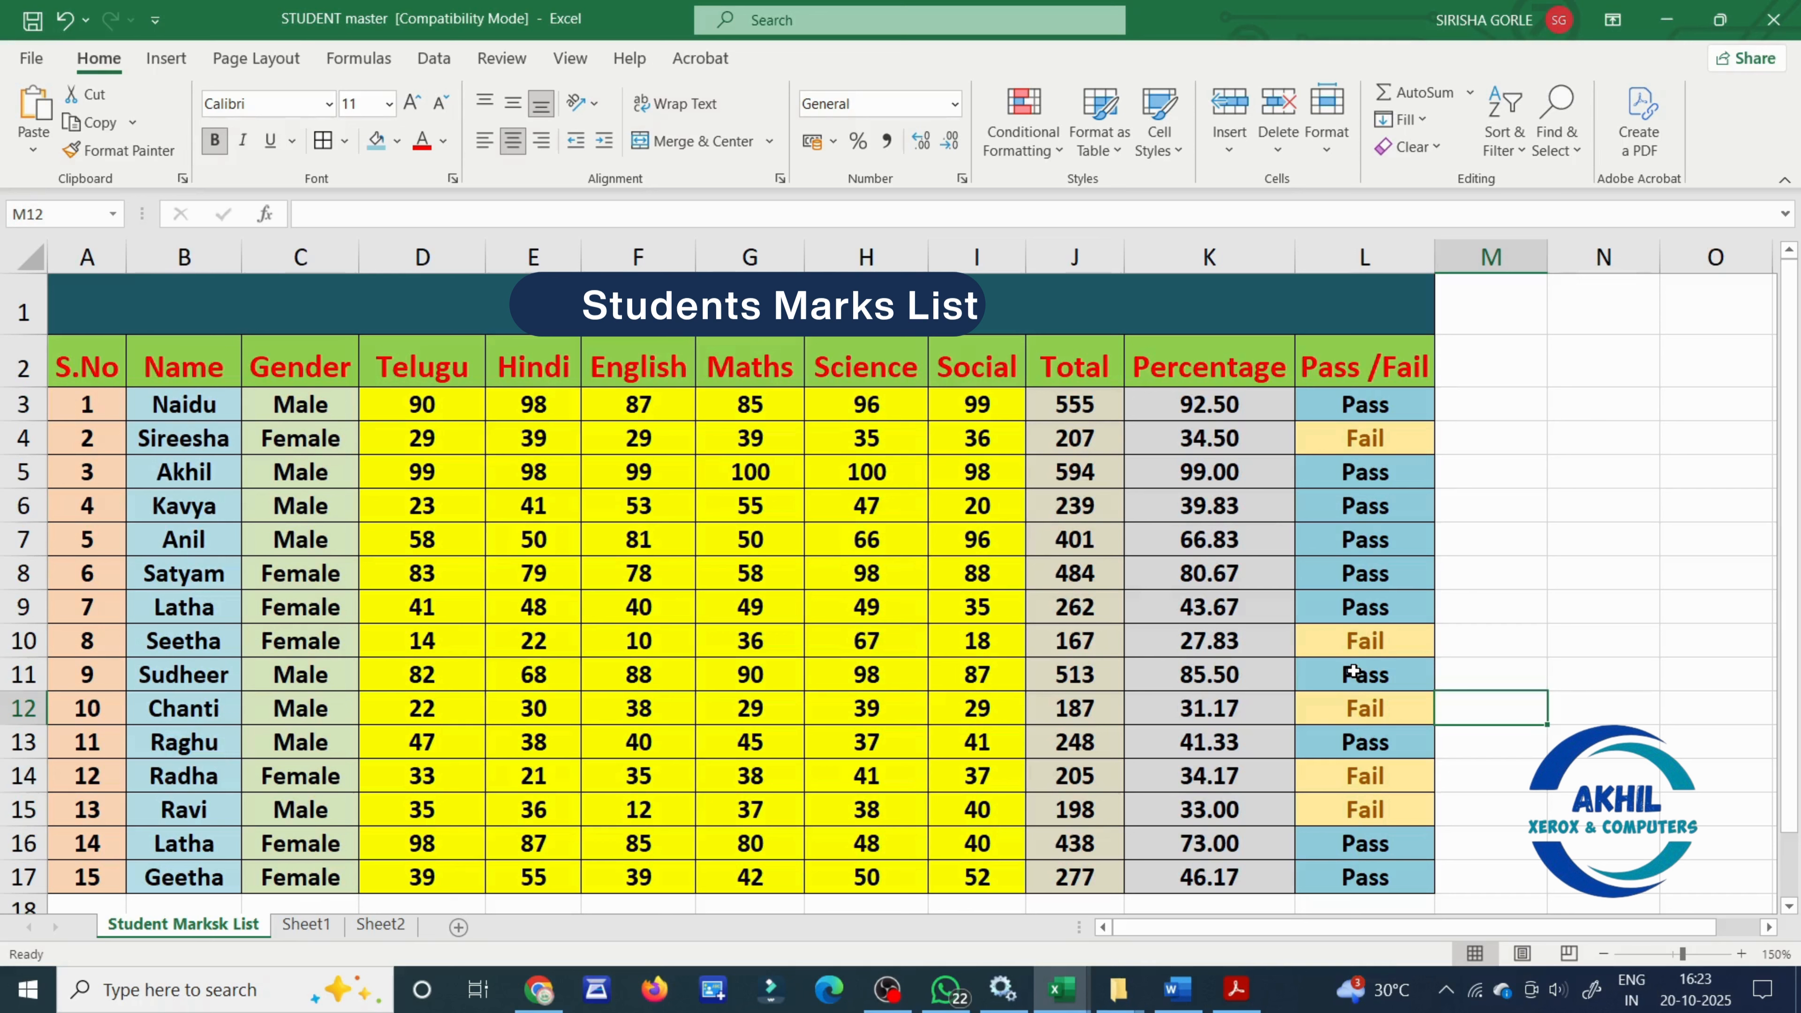
- Highlight the duplicate marks in D17:I17 with Light Red Fill with Dark Red Text
{"action": "left_click", "coordinate": [681, 889]}
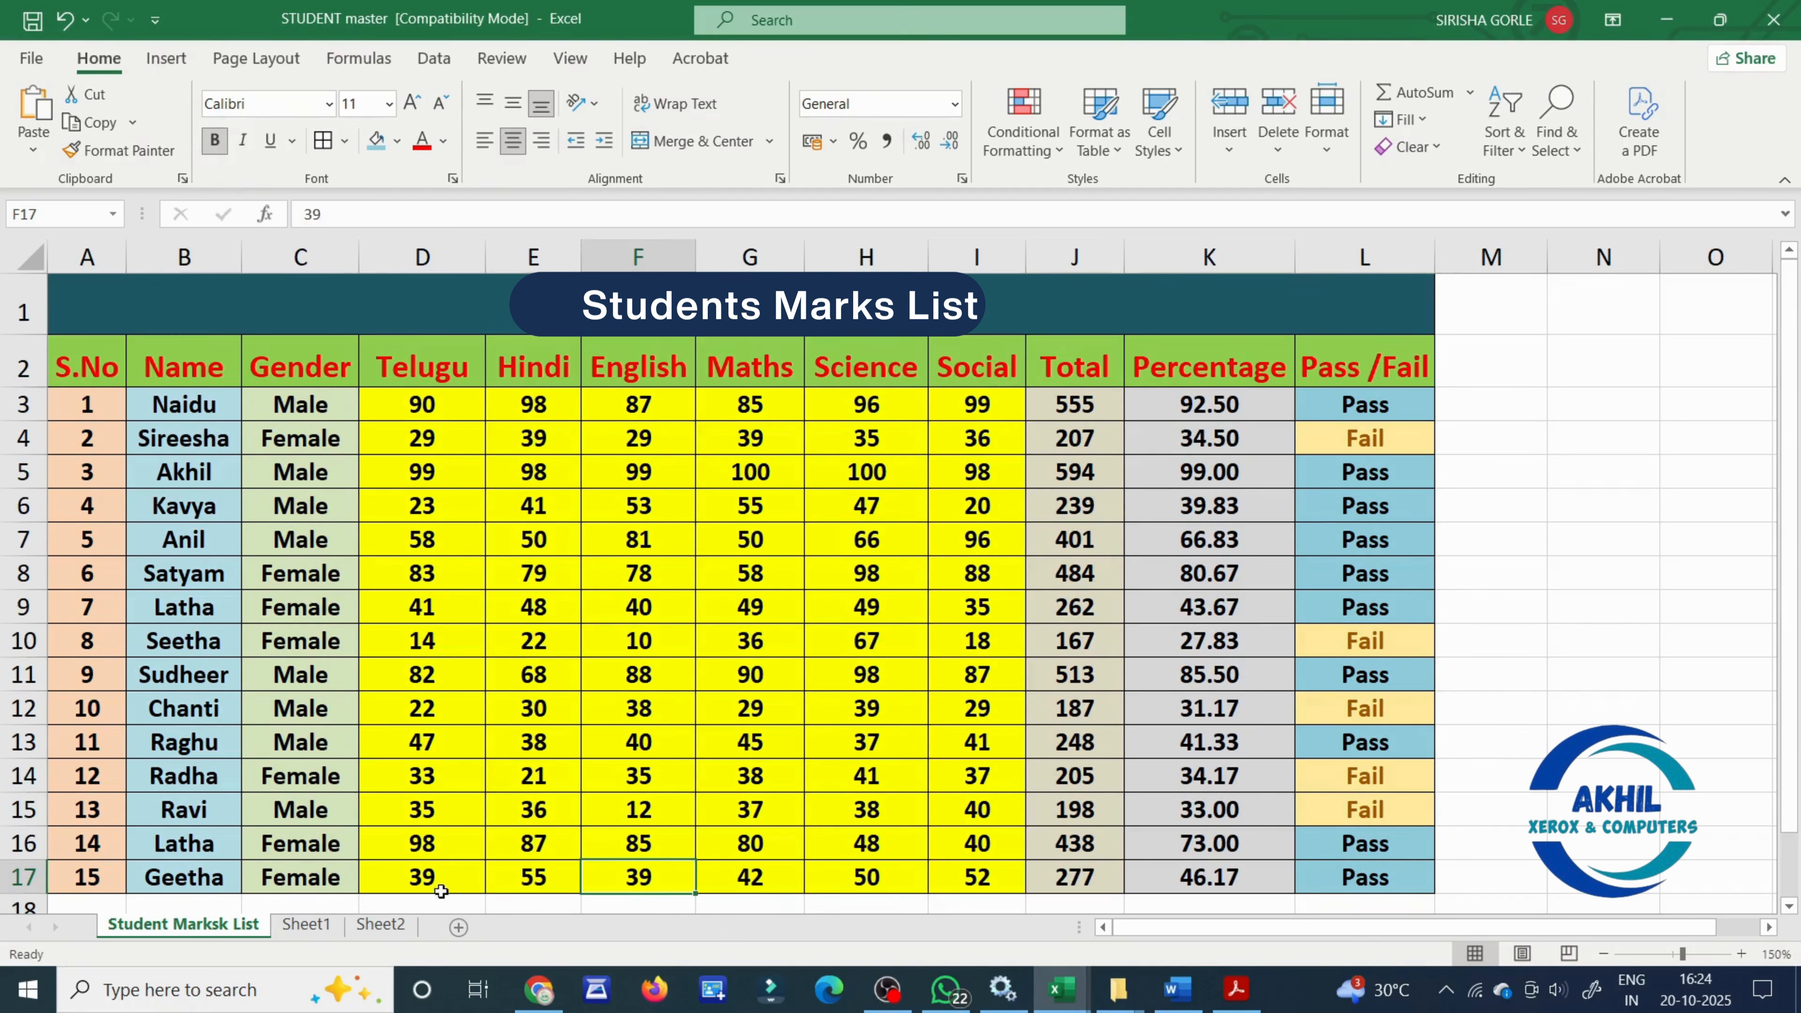
{"action": "left_click", "coordinate": [398, 873]}
{"action": "left_click_drag", "start_coordinate": [398, 872], "coordinate": [1007, 879]}
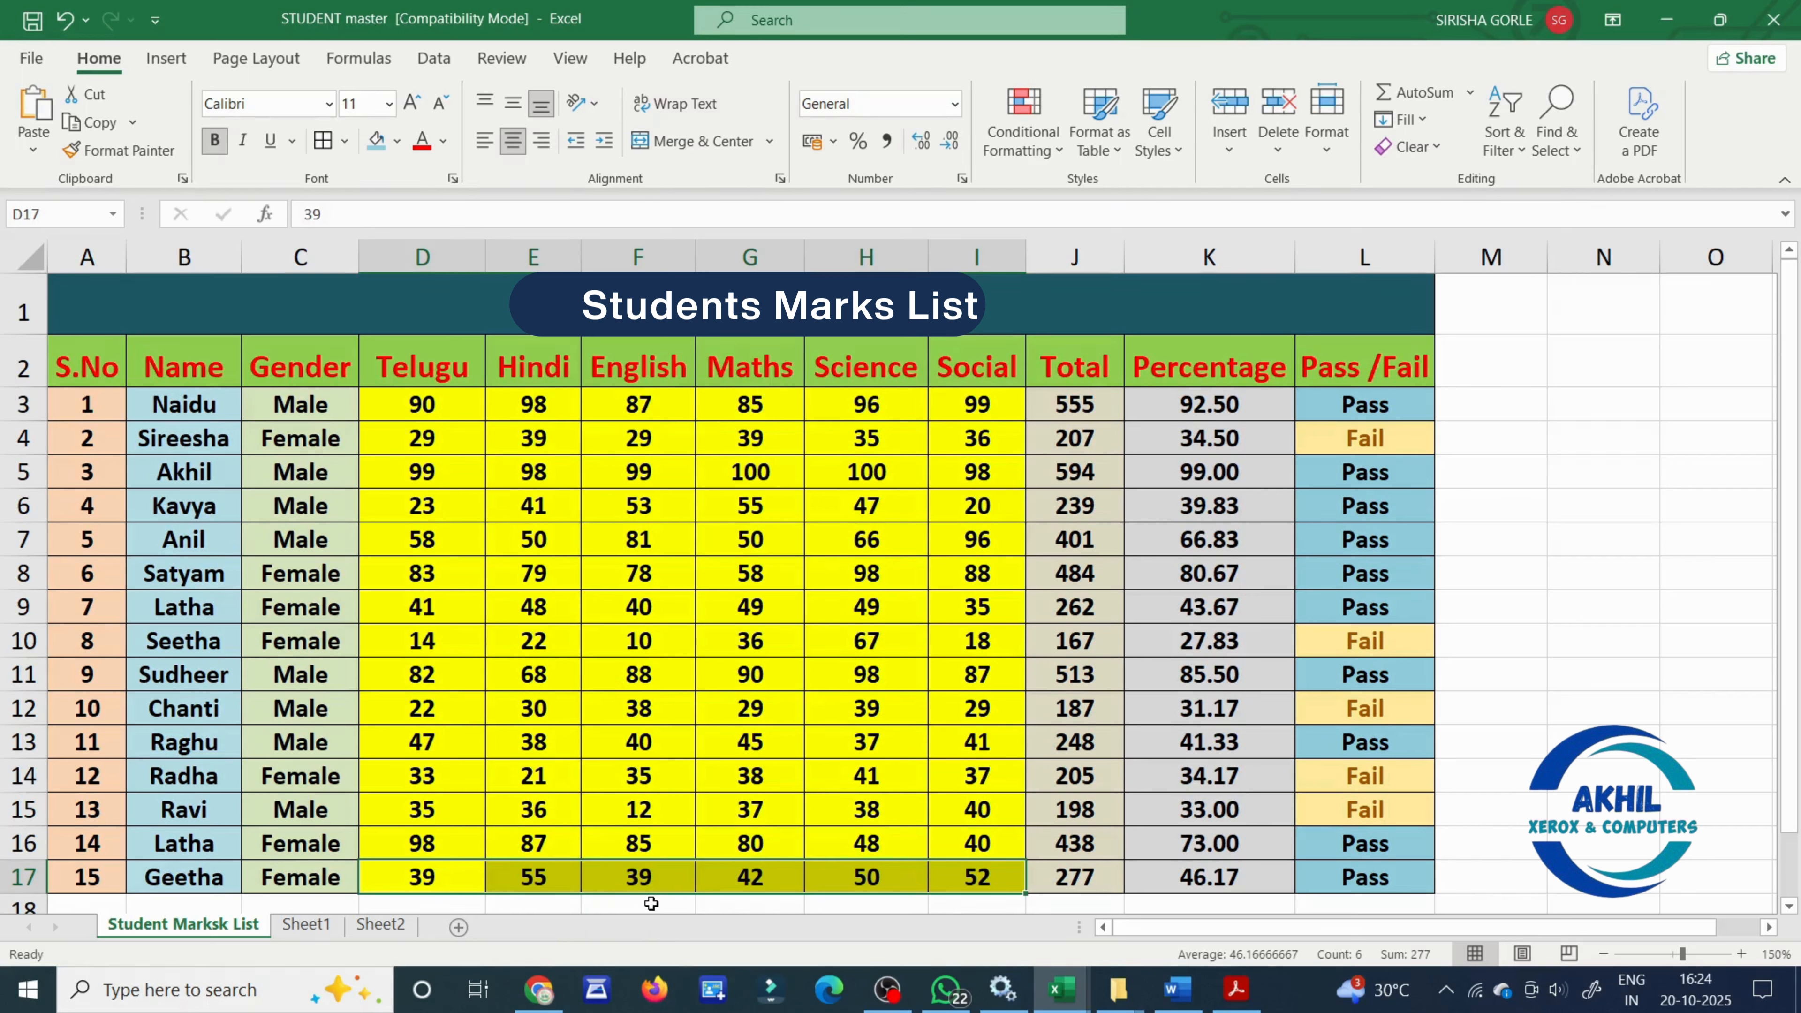
{"action": "left_click", "coordinate": [662, 892]}
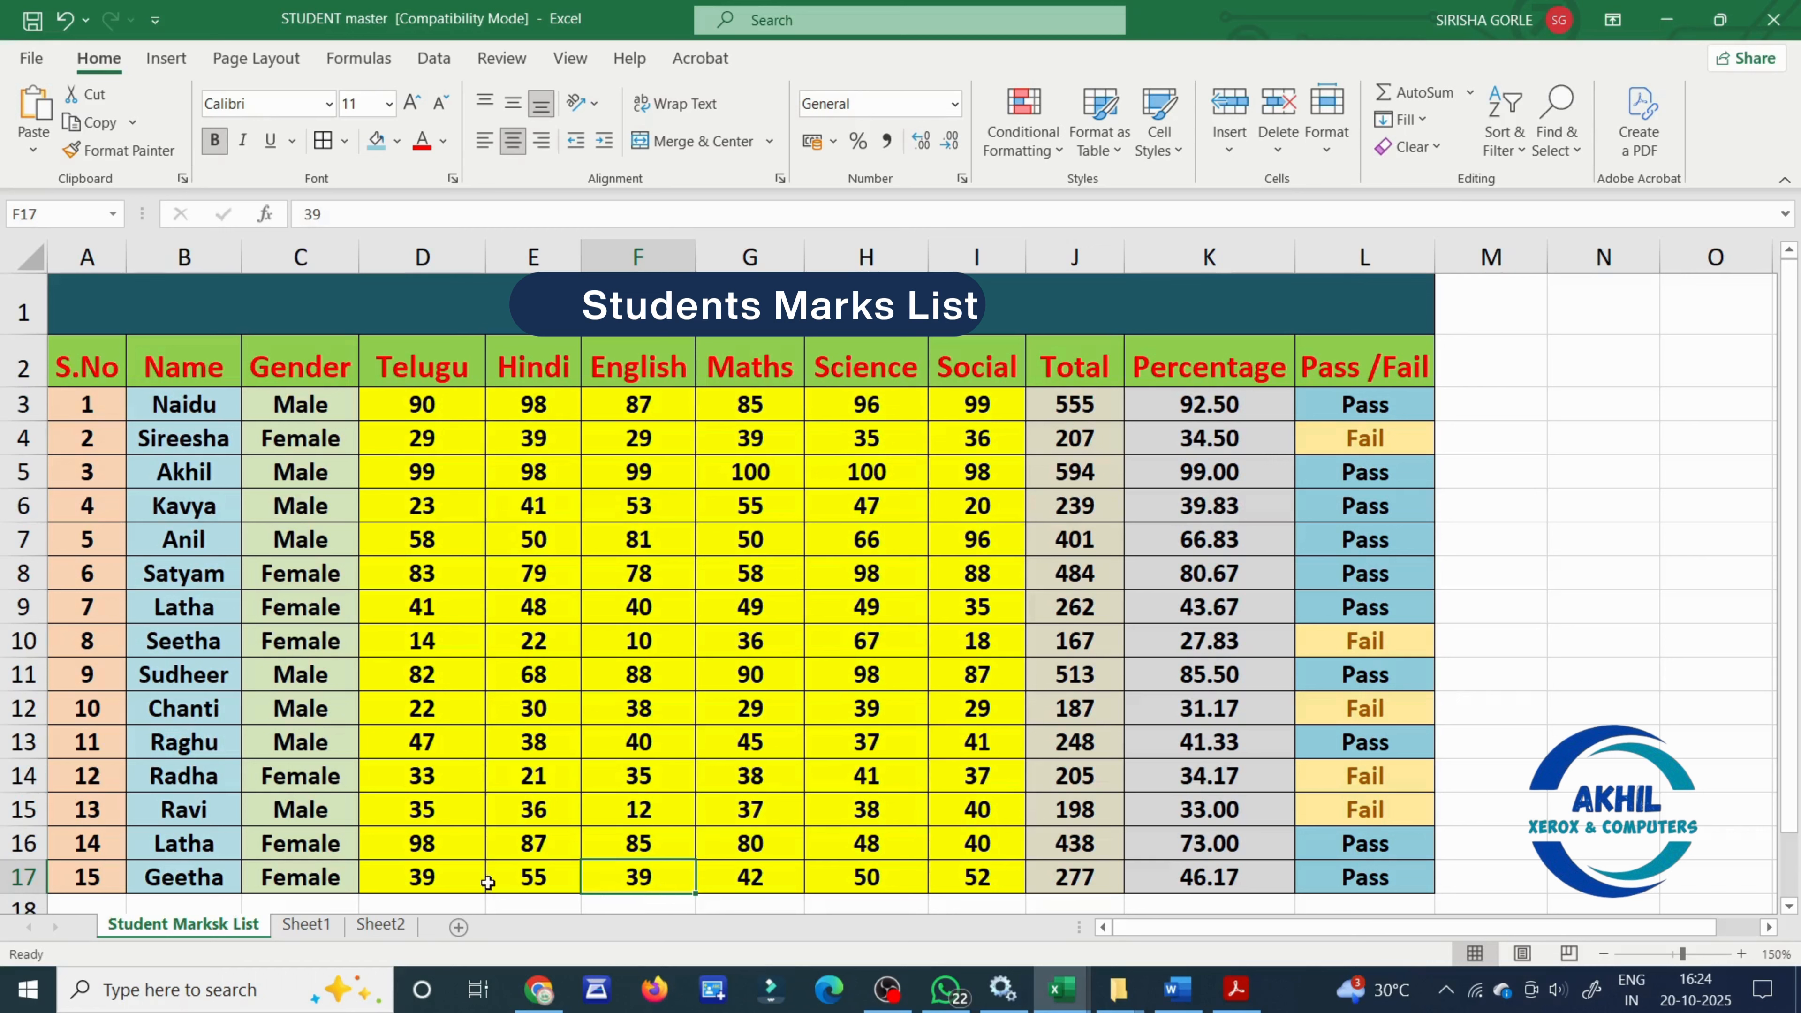
{"action": "left_click_drag", "start_coordinate": [401, 879], "coordinate": [959, 881]}
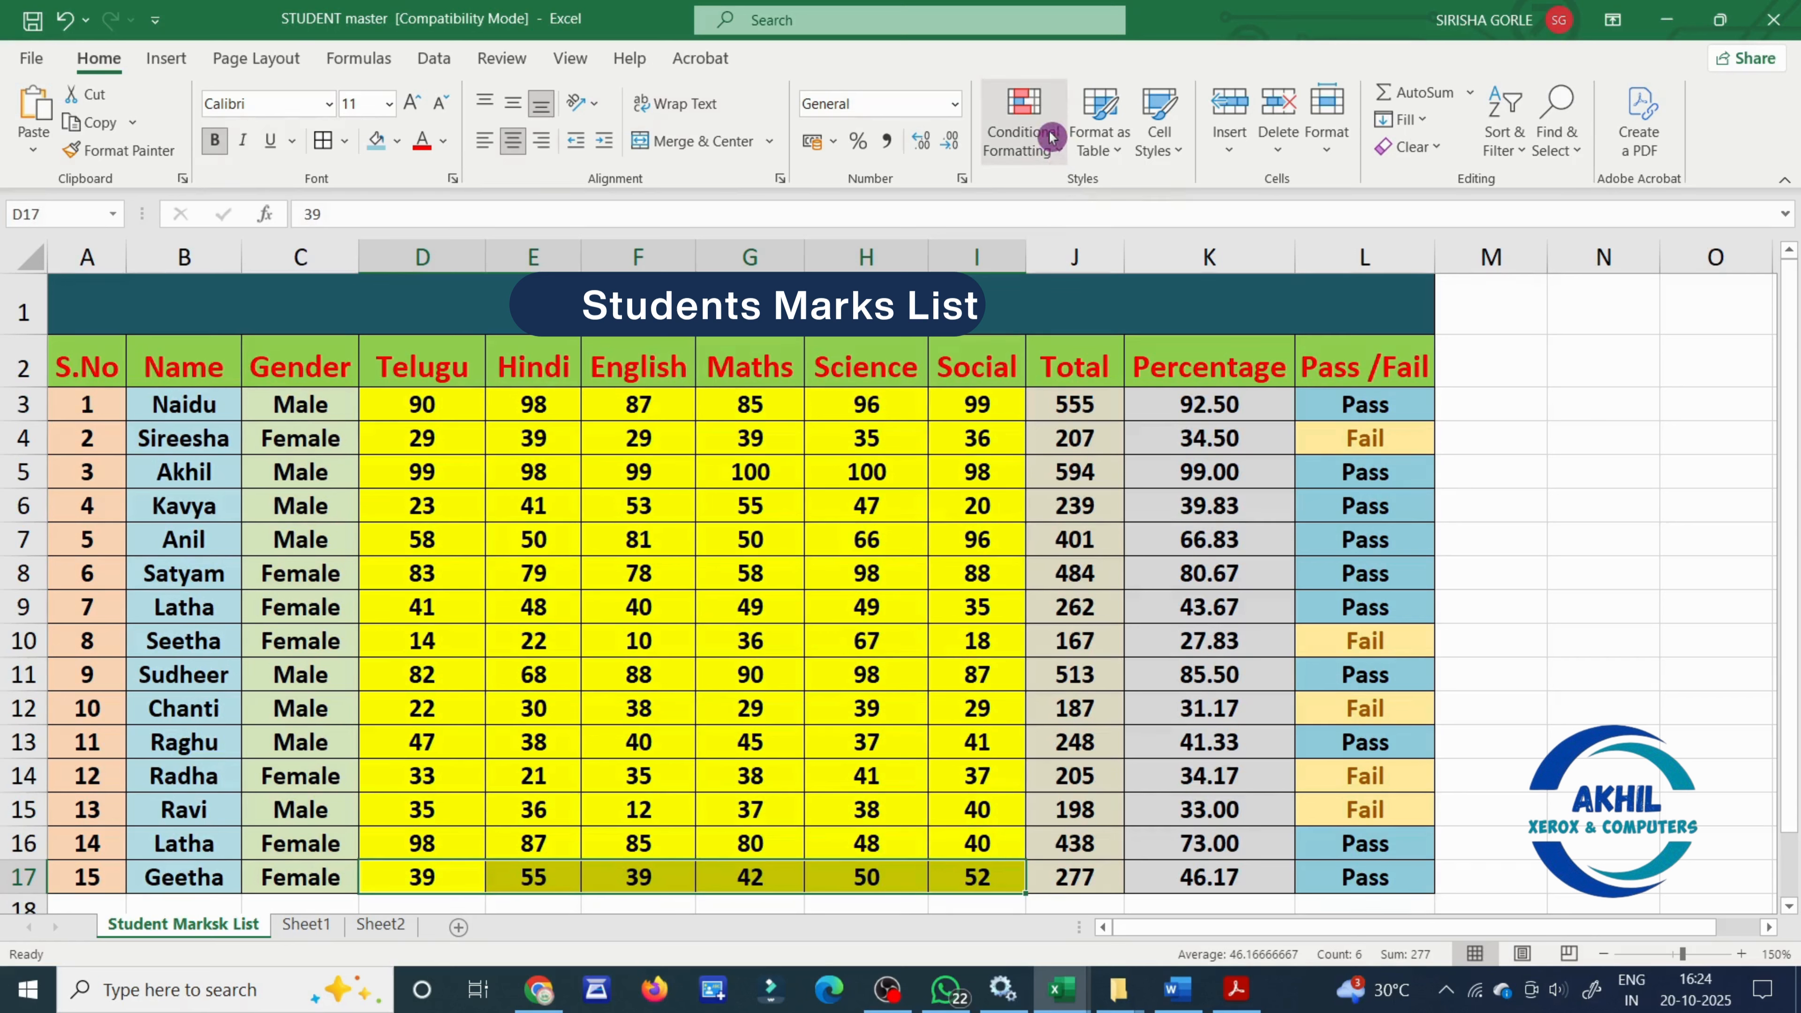
{"action": "left_click", "coordinate": [1057, 149]}
{"action": "mouse_move", "coordinate": [1092, 193]}
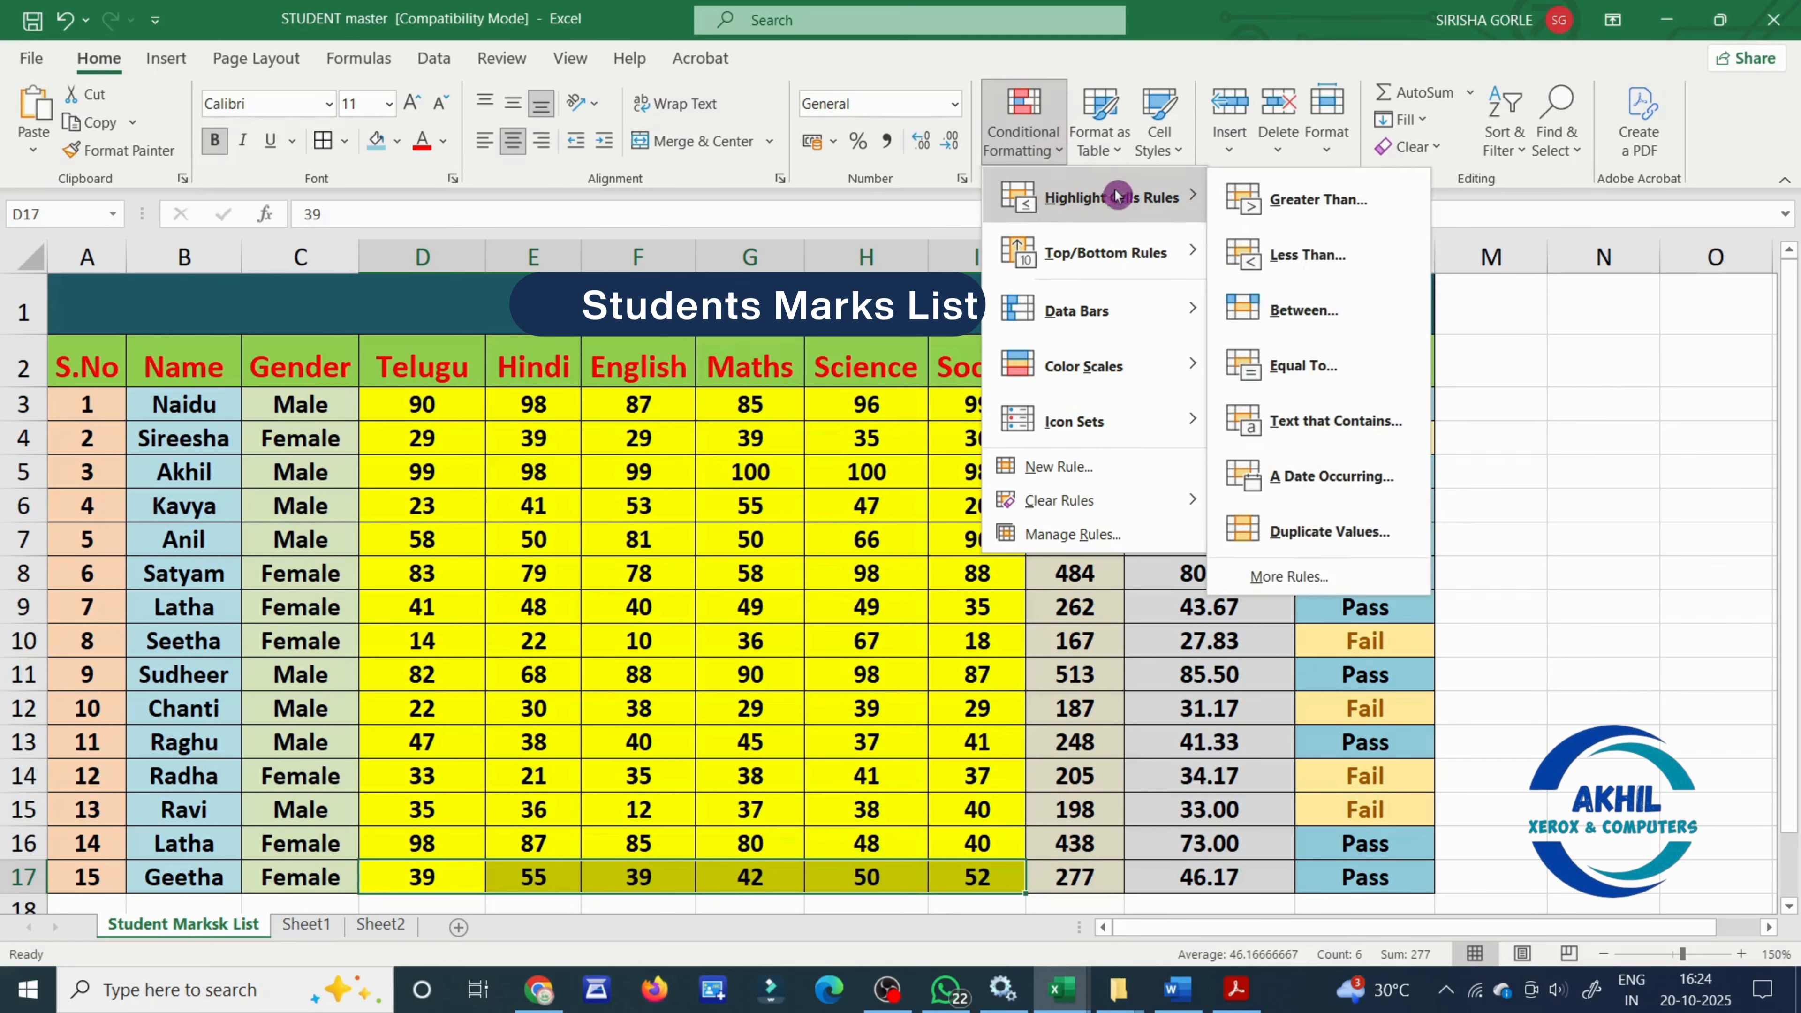
{"action": "left_click", "coordinate": [1353, 538]}
{"action": "left_click", "coordinate": [887, 445]}
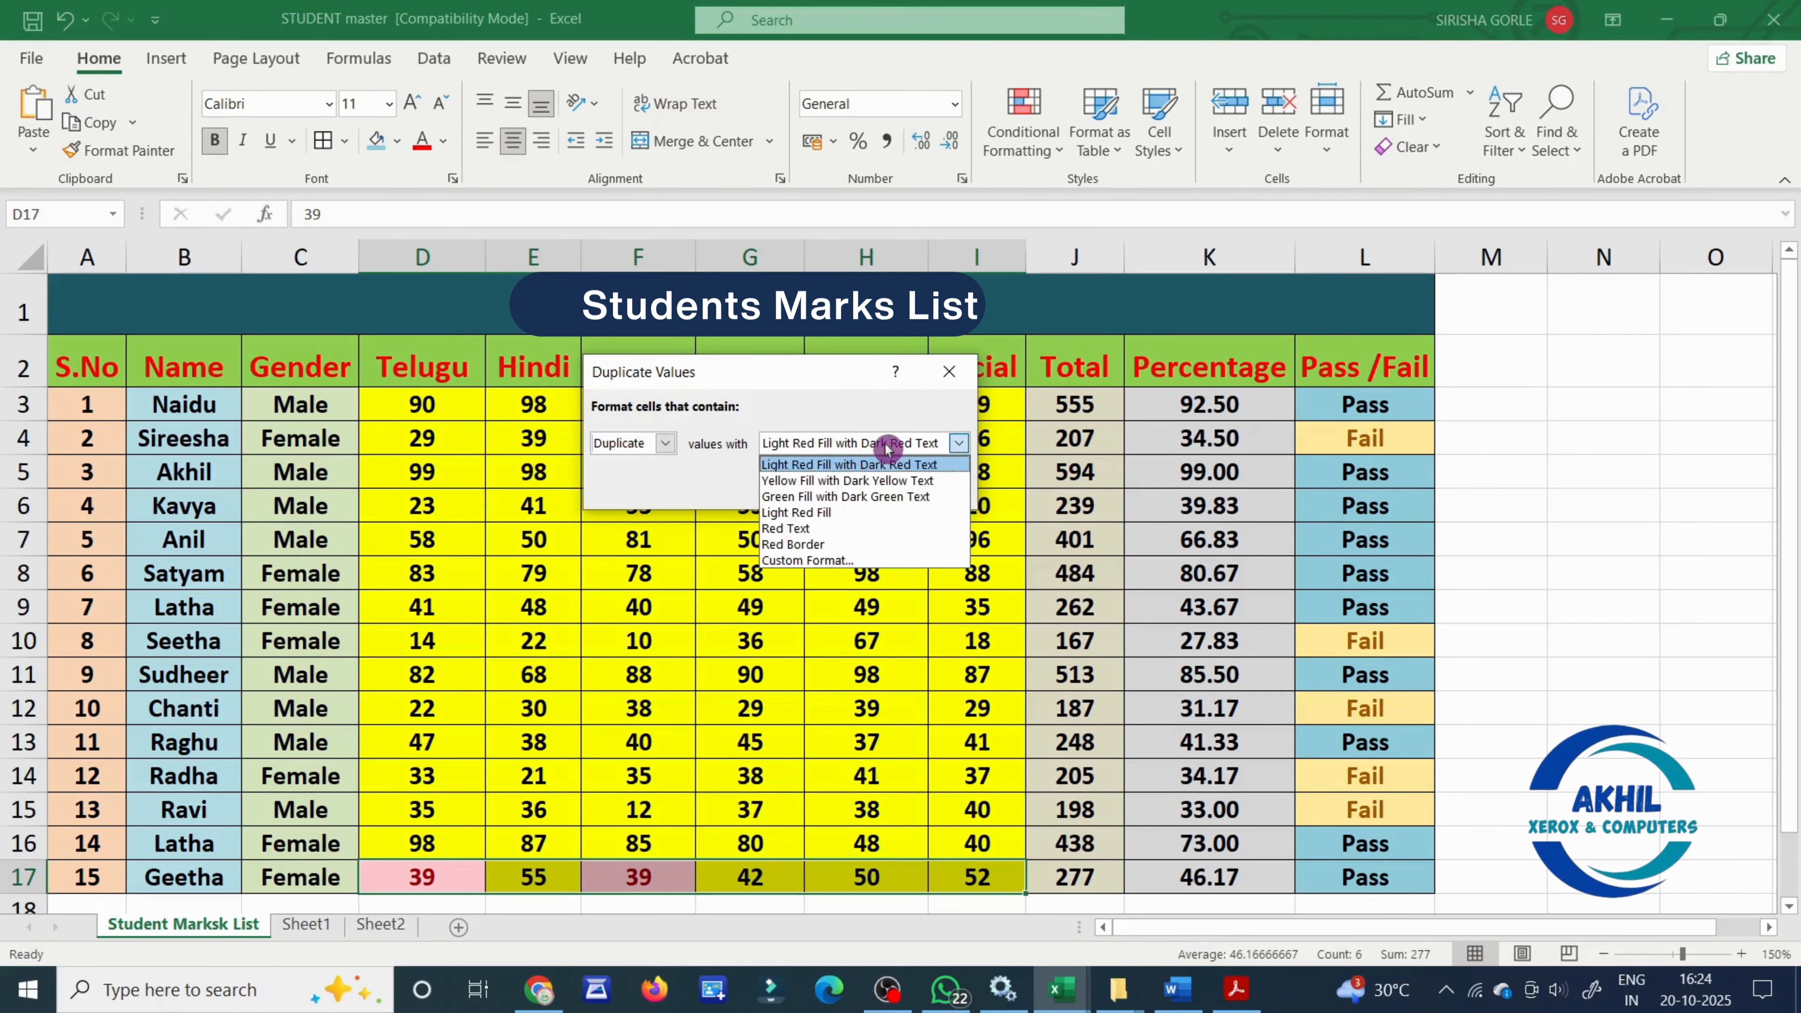
{"action": "left_click", "coordinate": [858, 464]}
{"action": "left_click", "coordinate": [826, 485]}
{"action": "left_click", "coordinate": [659, 879]}
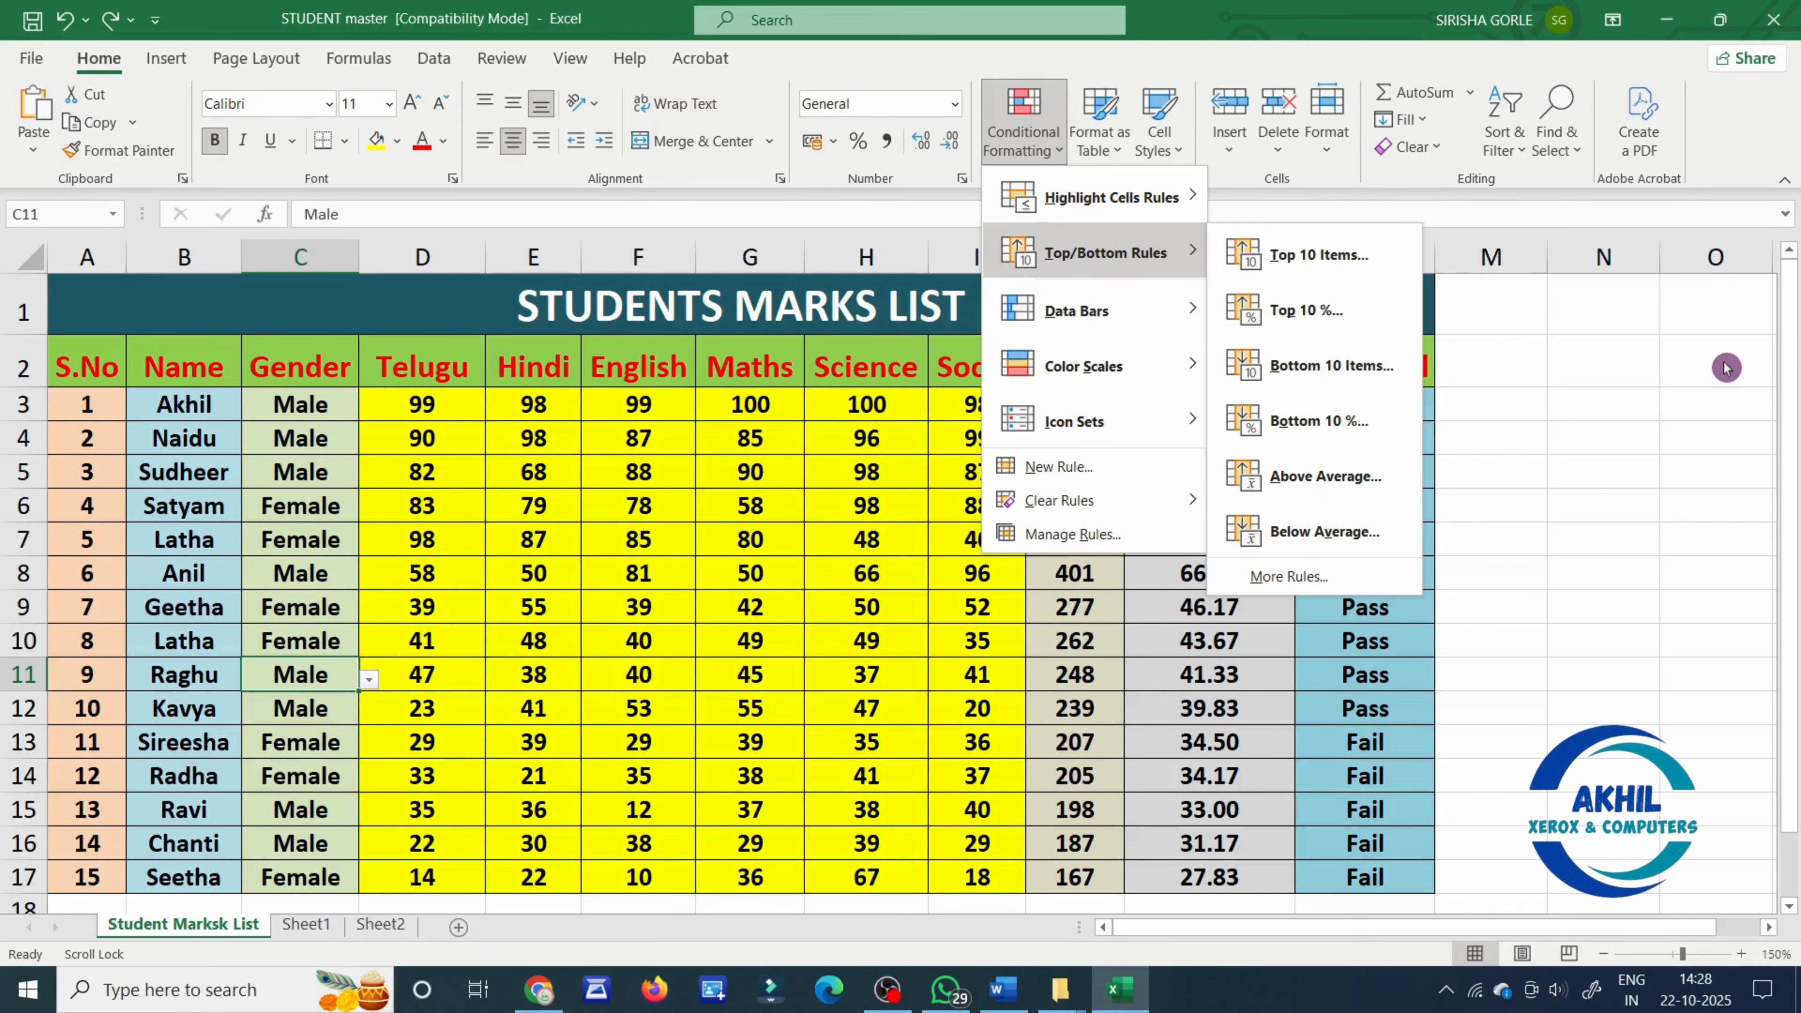
{"action": "left_click", "coordinate": [1687, 385]}
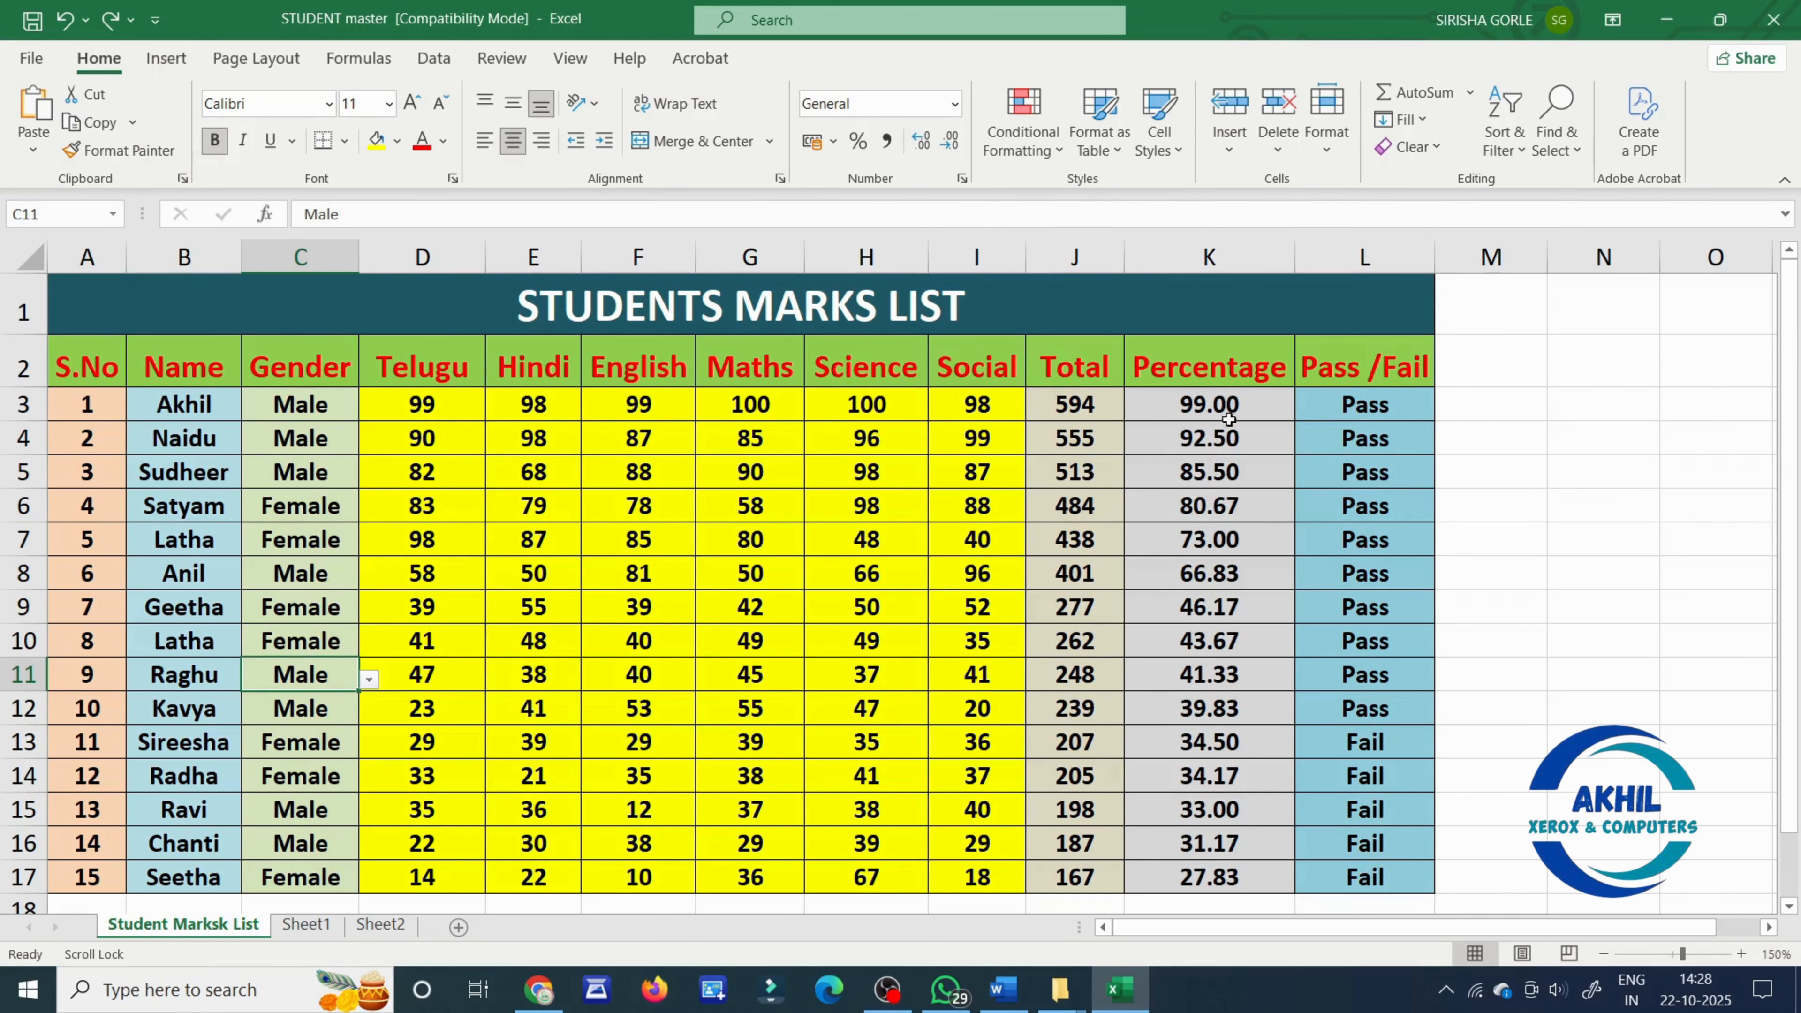
{"action": "left_click_drag", "start_coordinate": [1237, 406], "coordinate": [1248, 878]}
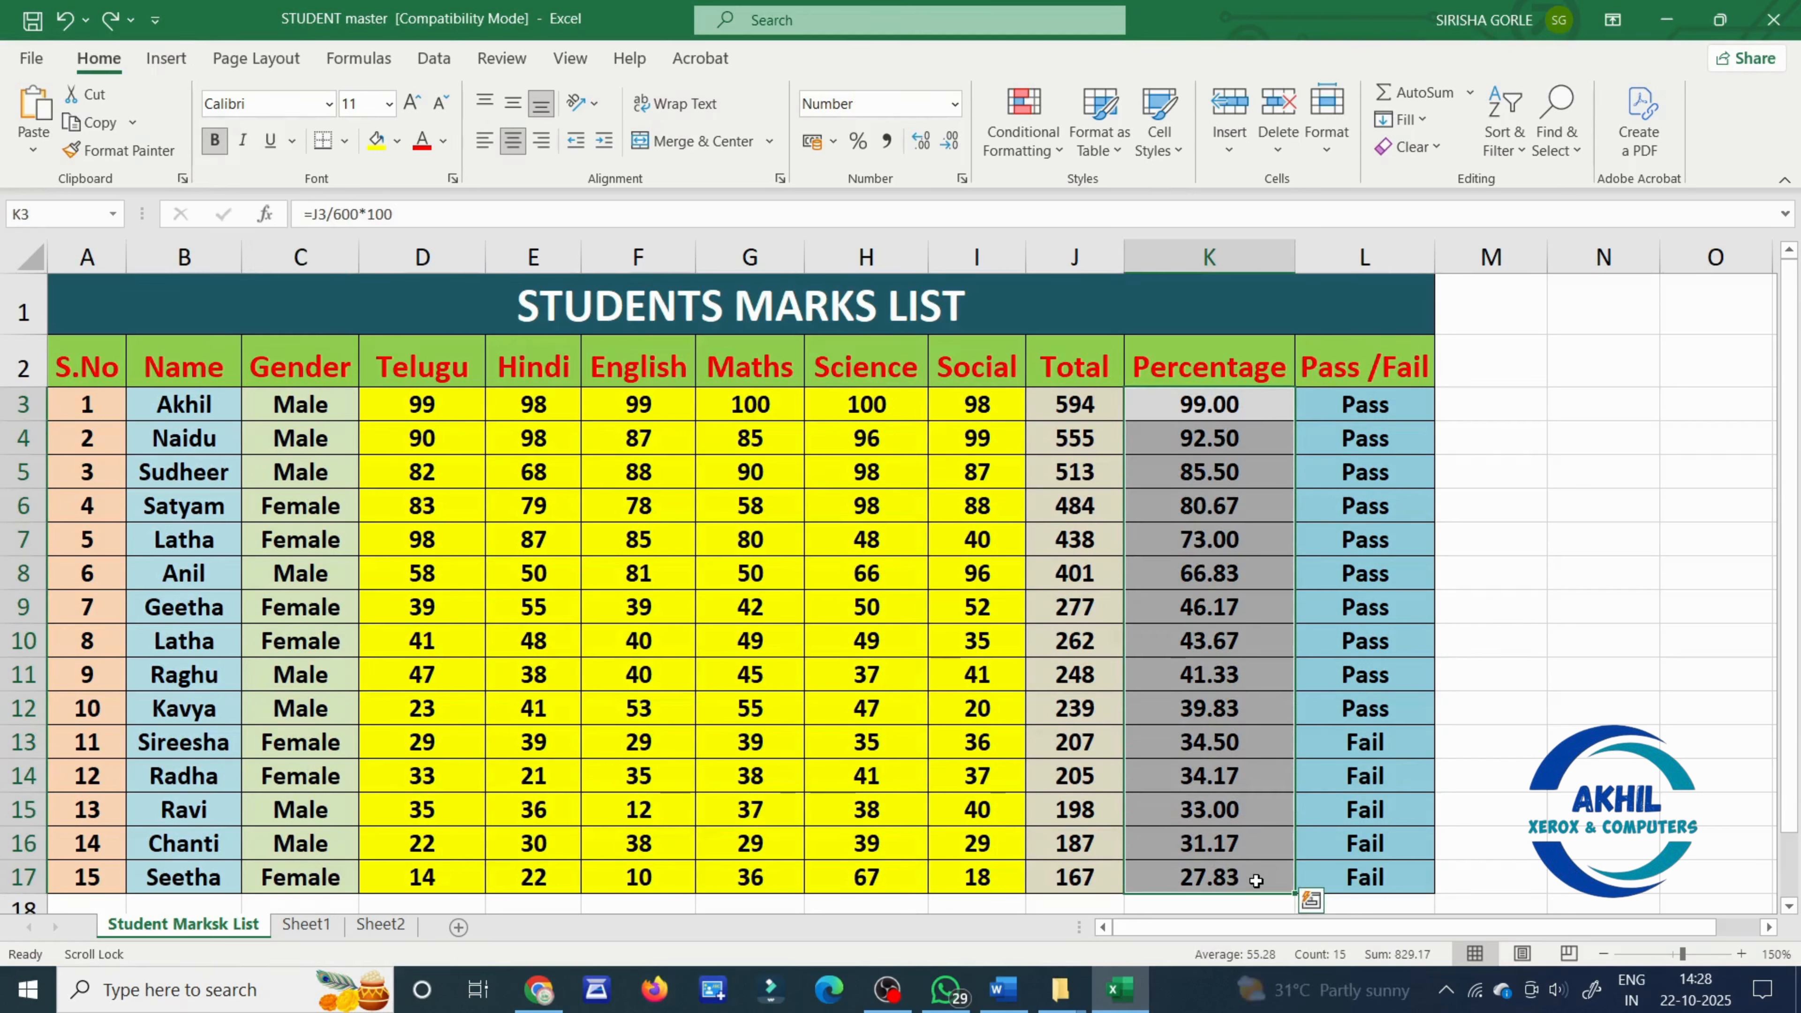
{"action": "left_click", "coordinate": [1016, 112]}
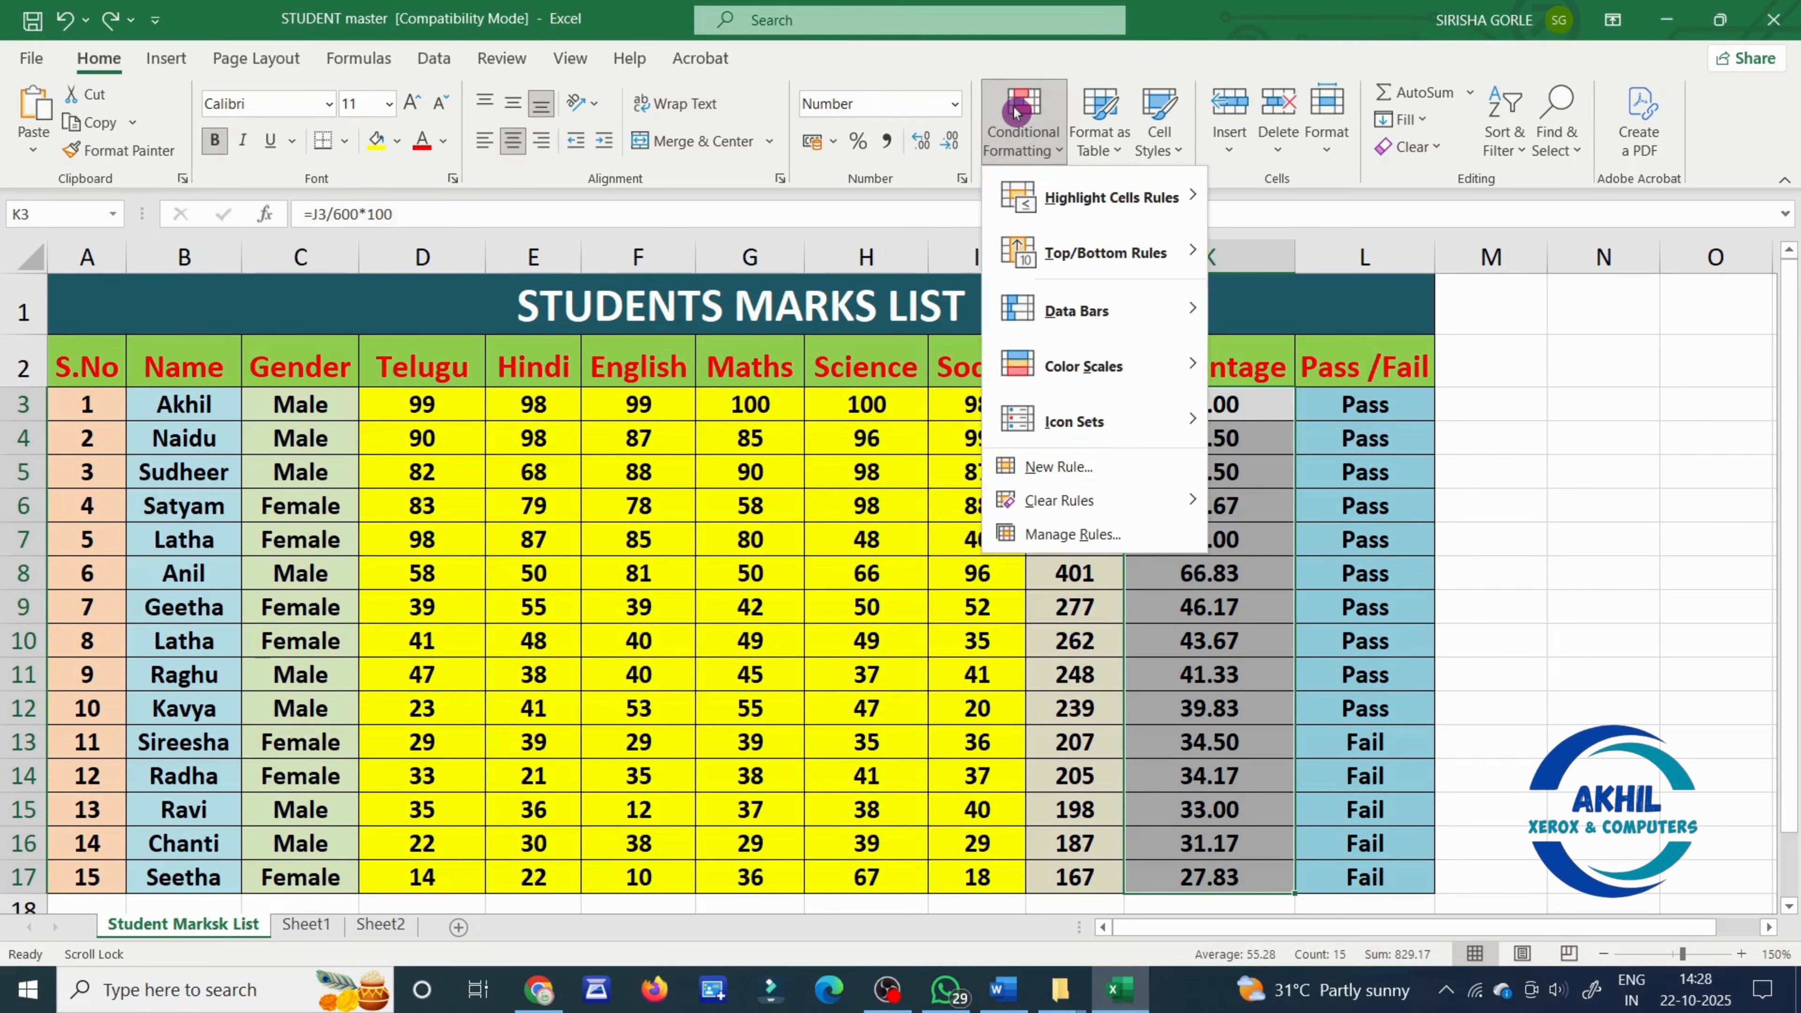
{"action": "mouse_move", "coordinate": [1025, 266]}
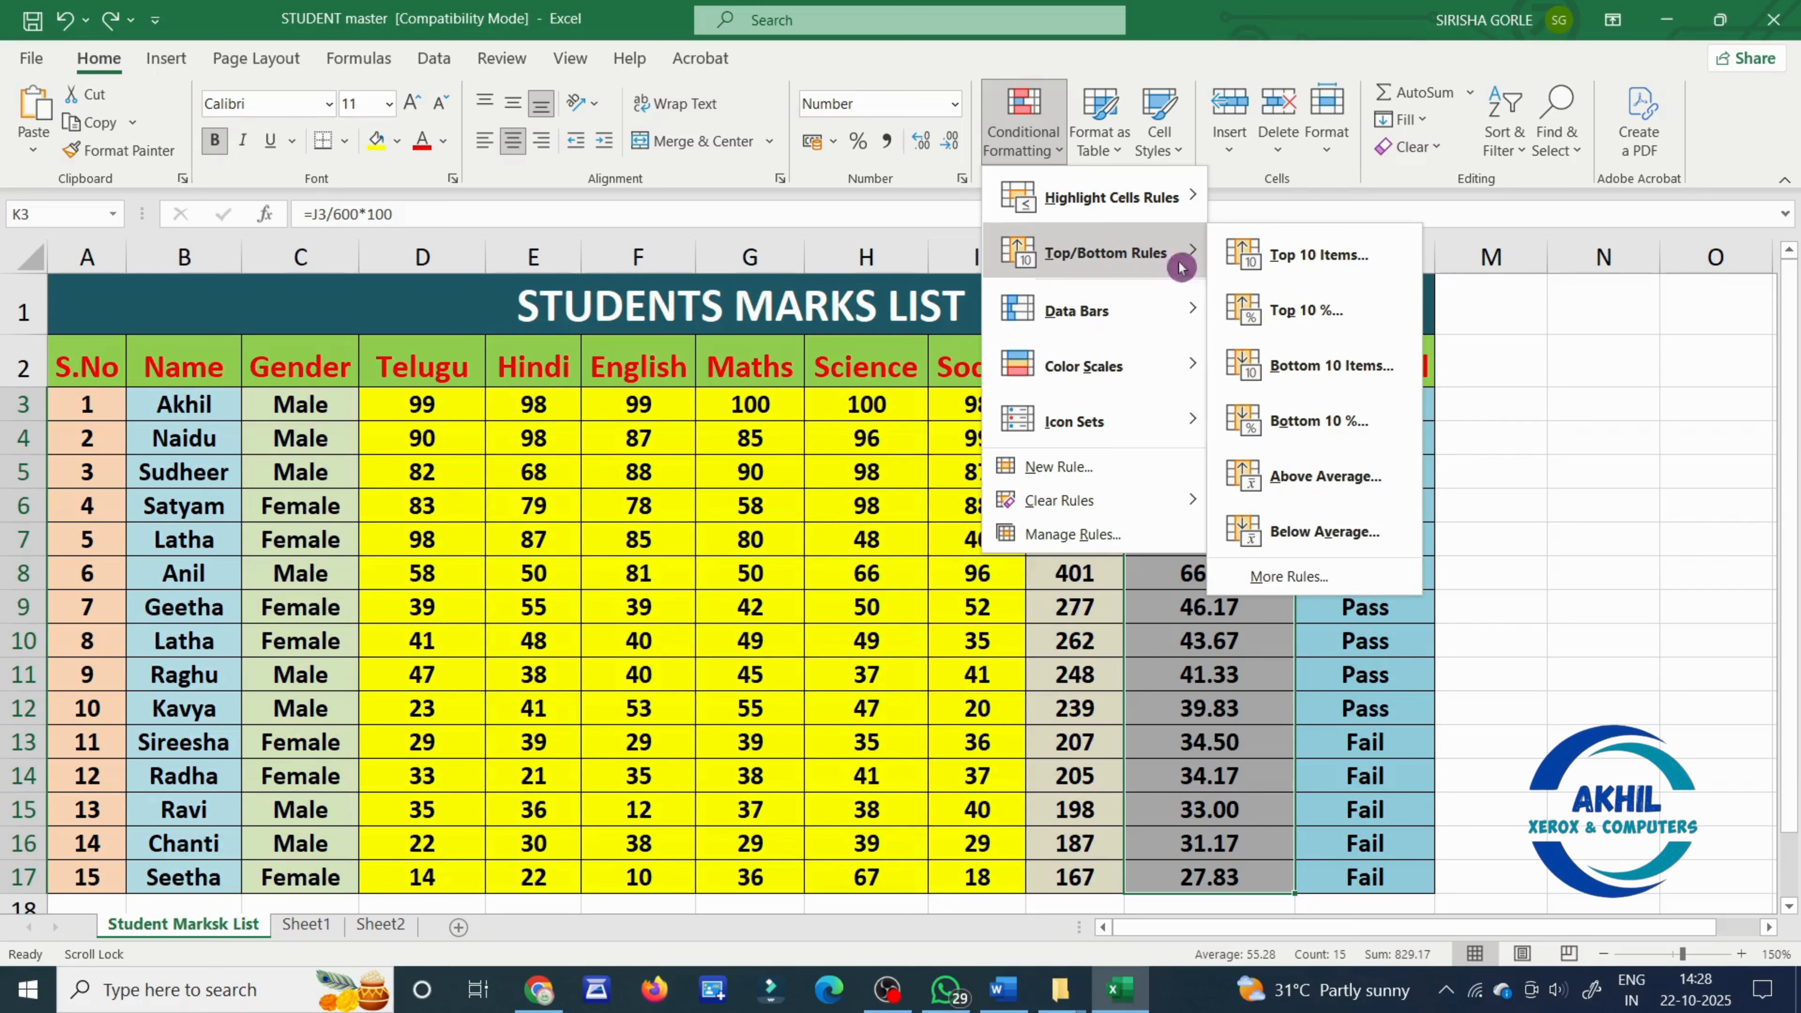
{"action": "left_click", "coordinate": [1363, 264]}
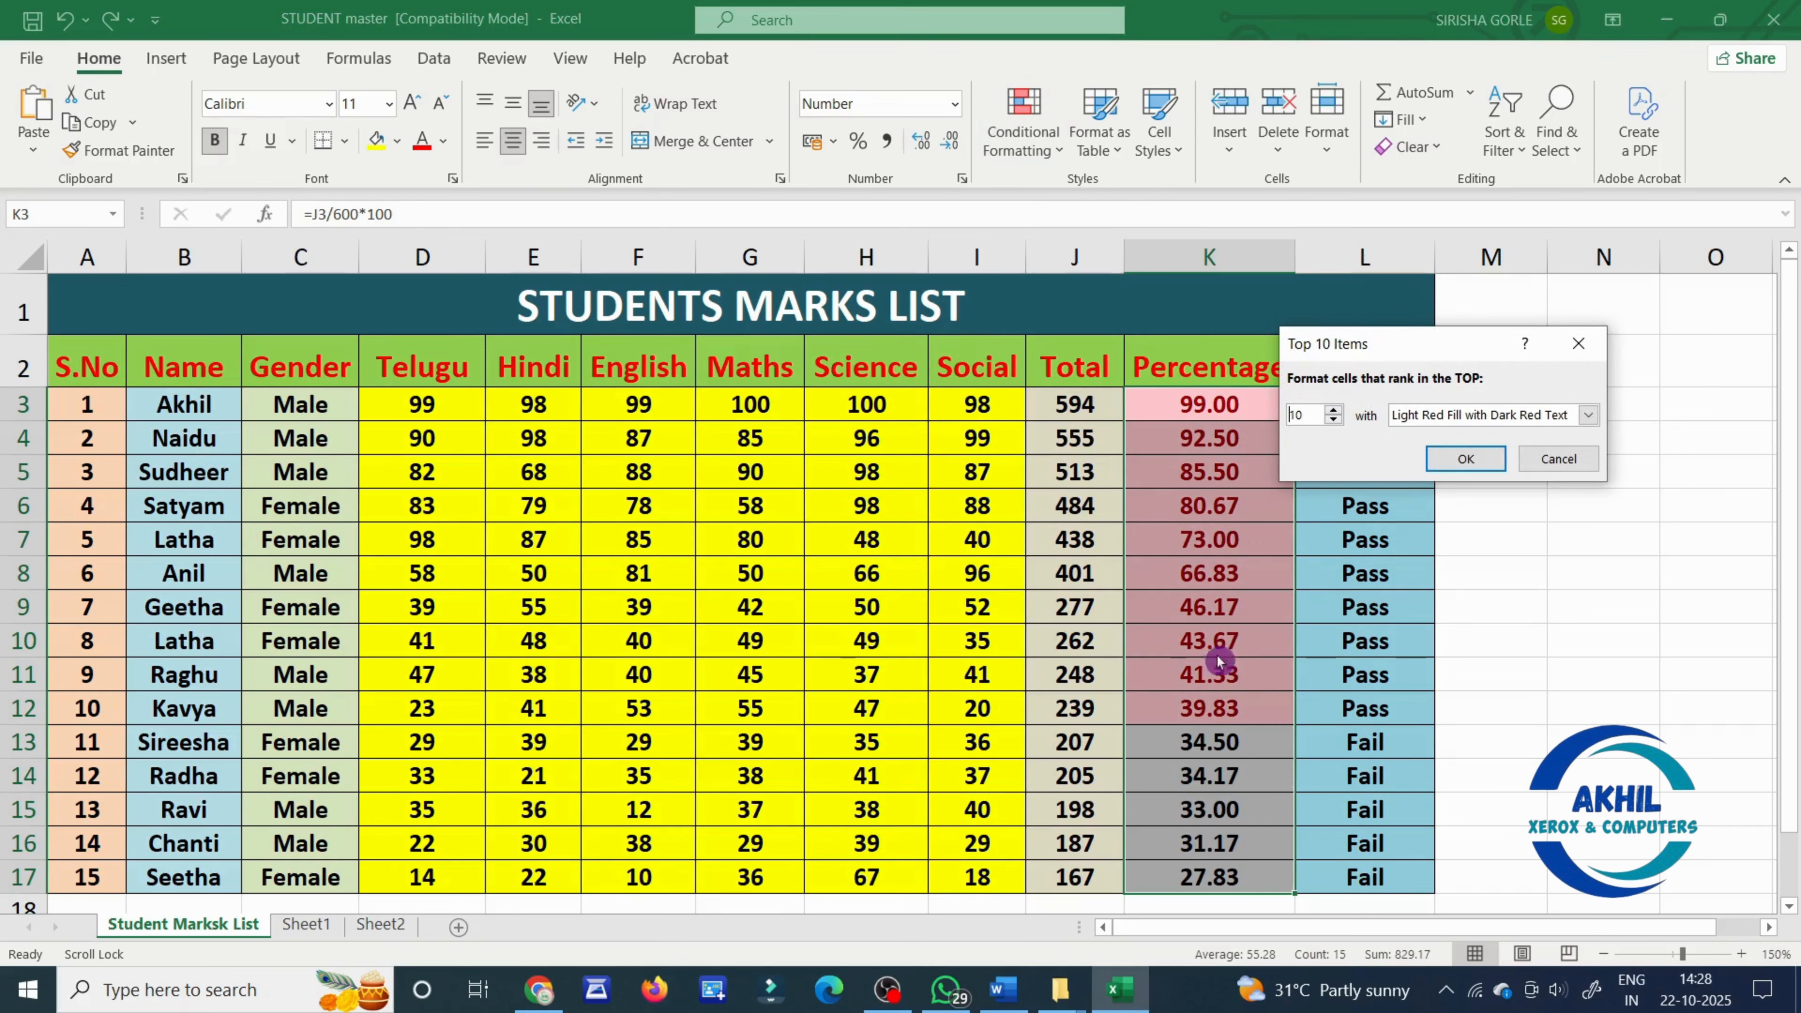
{"action": "left_click", "coordinate": [1588, 416]}
{"action": "left_click", "coordinate": [1564, 452]}
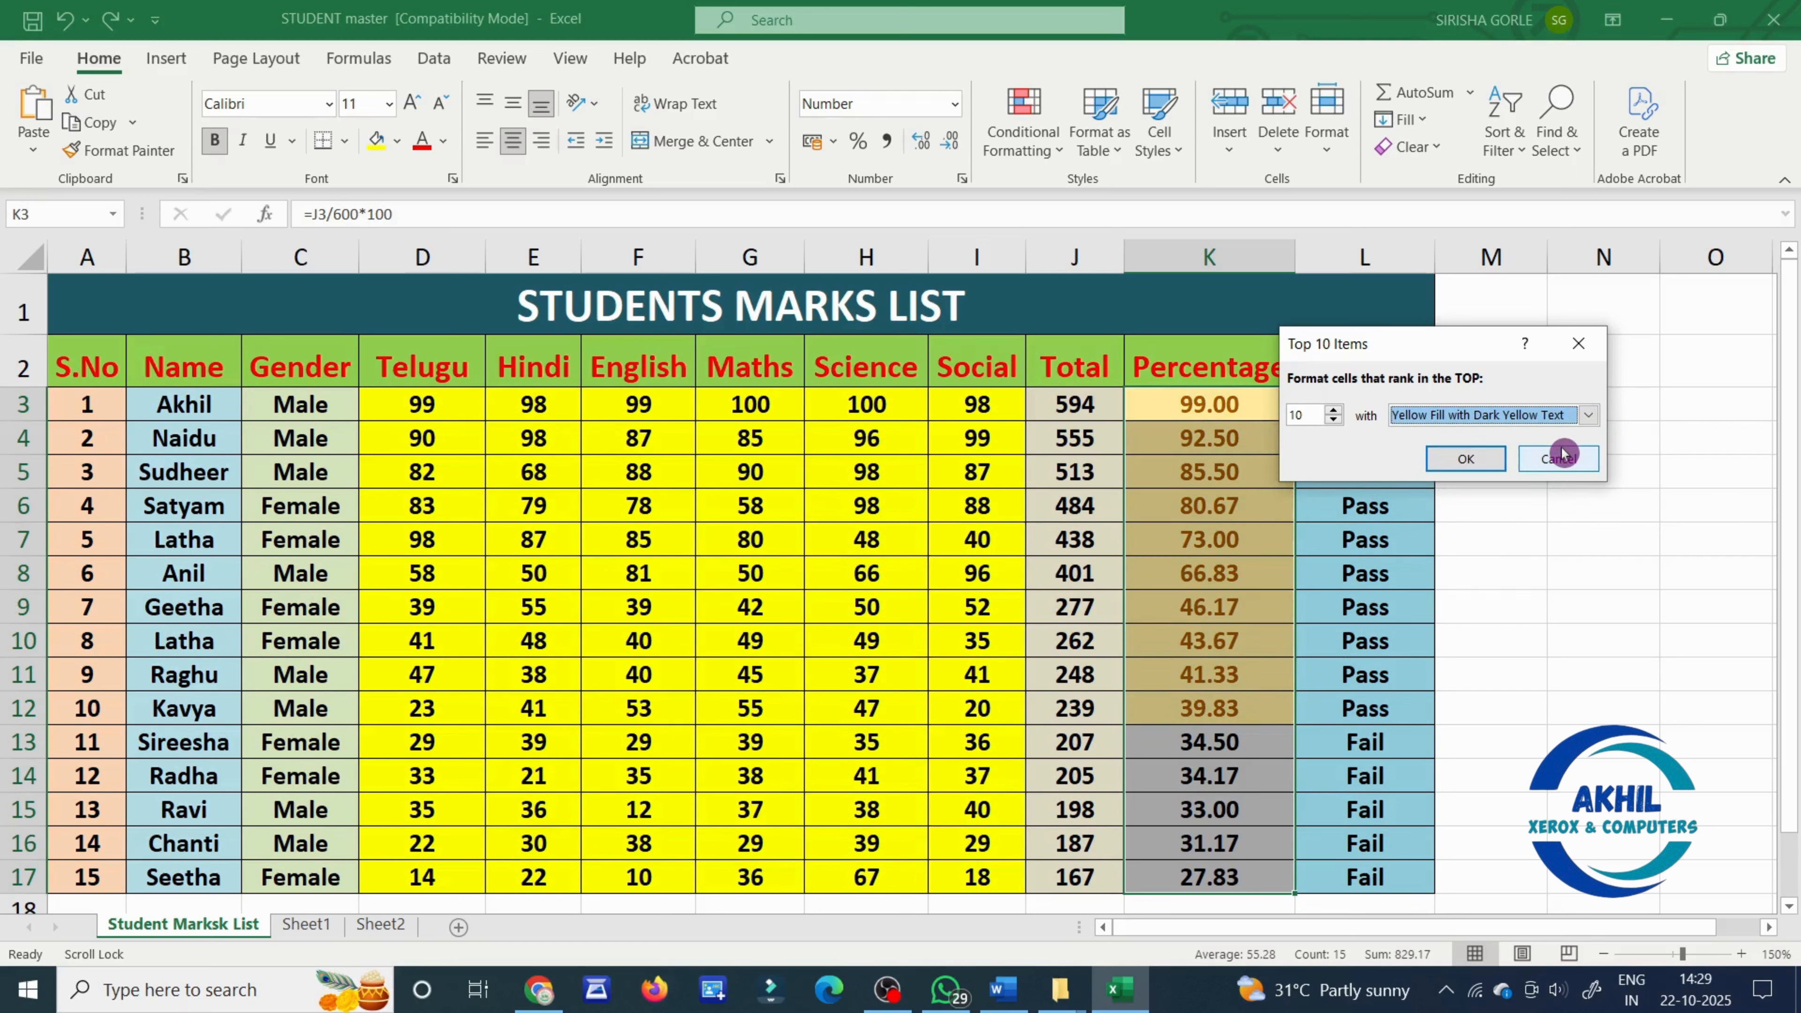
{"action": "left_click", "coordinate": [1563, 456]}
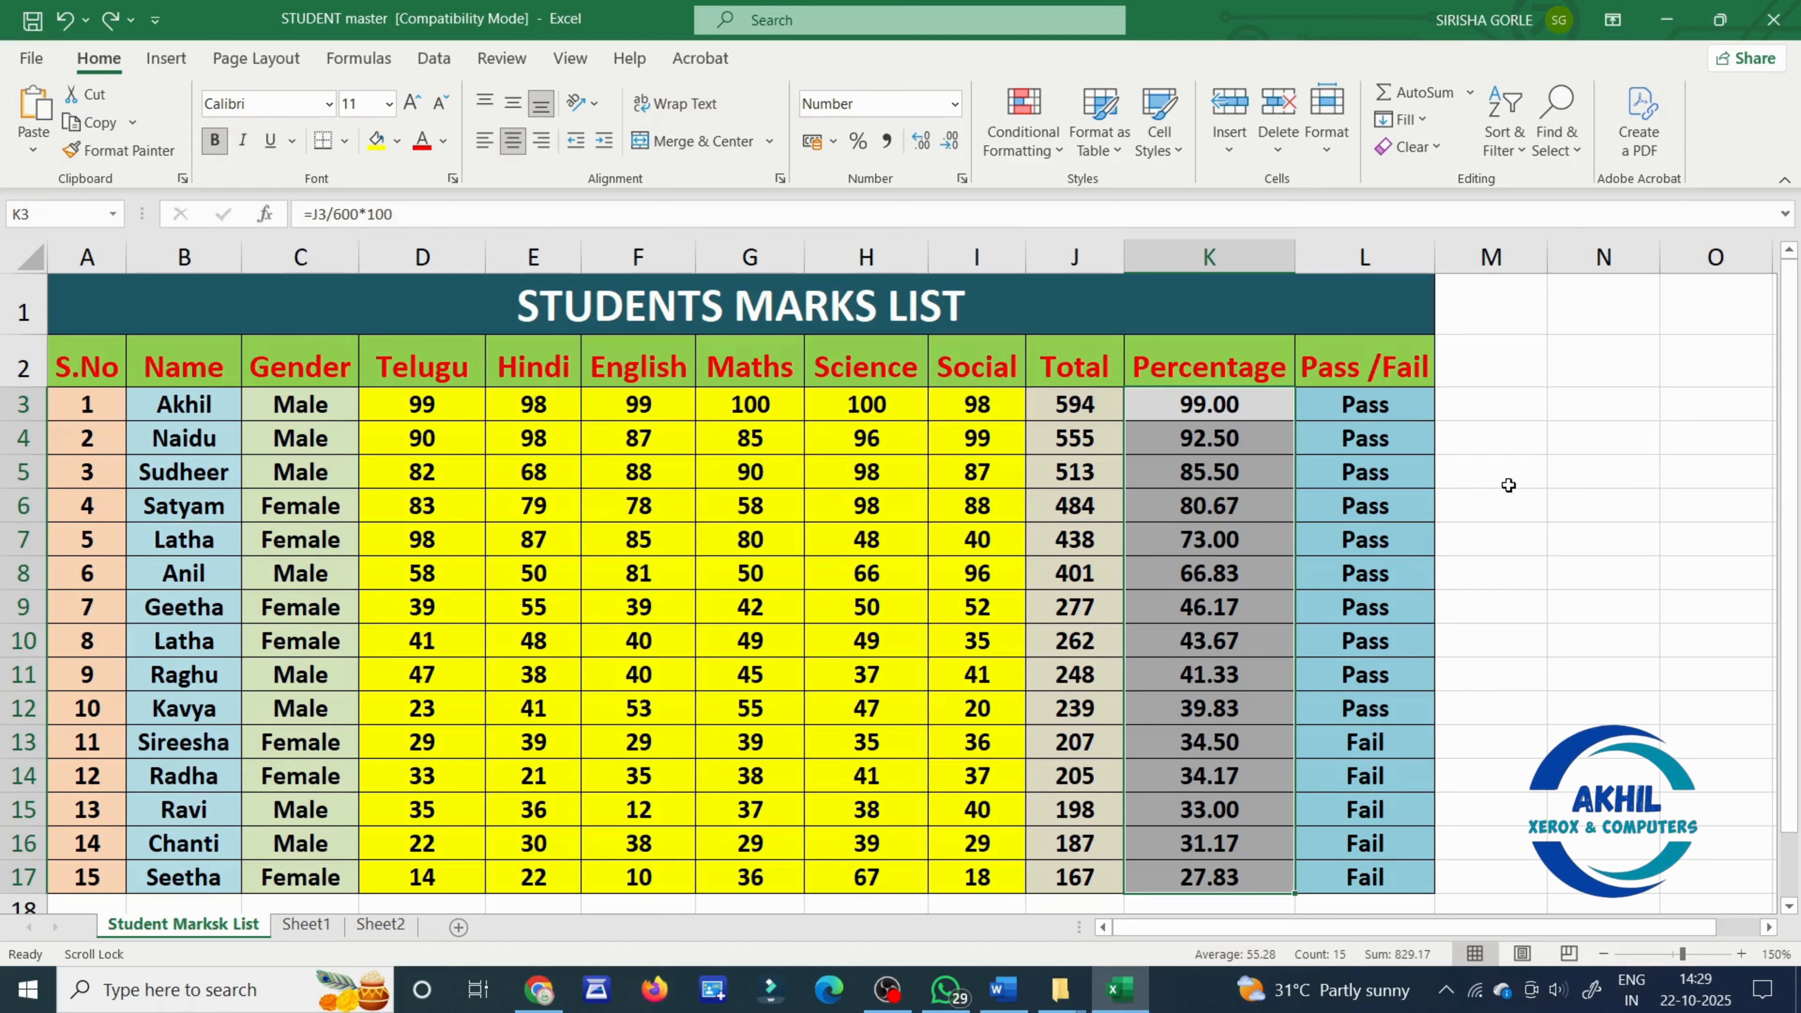
- Preview the Bottom 10 Items rule on the Percentage values in K3:K17 without applying it
{"action": "left_click", "coordinate": [1019, 137]}
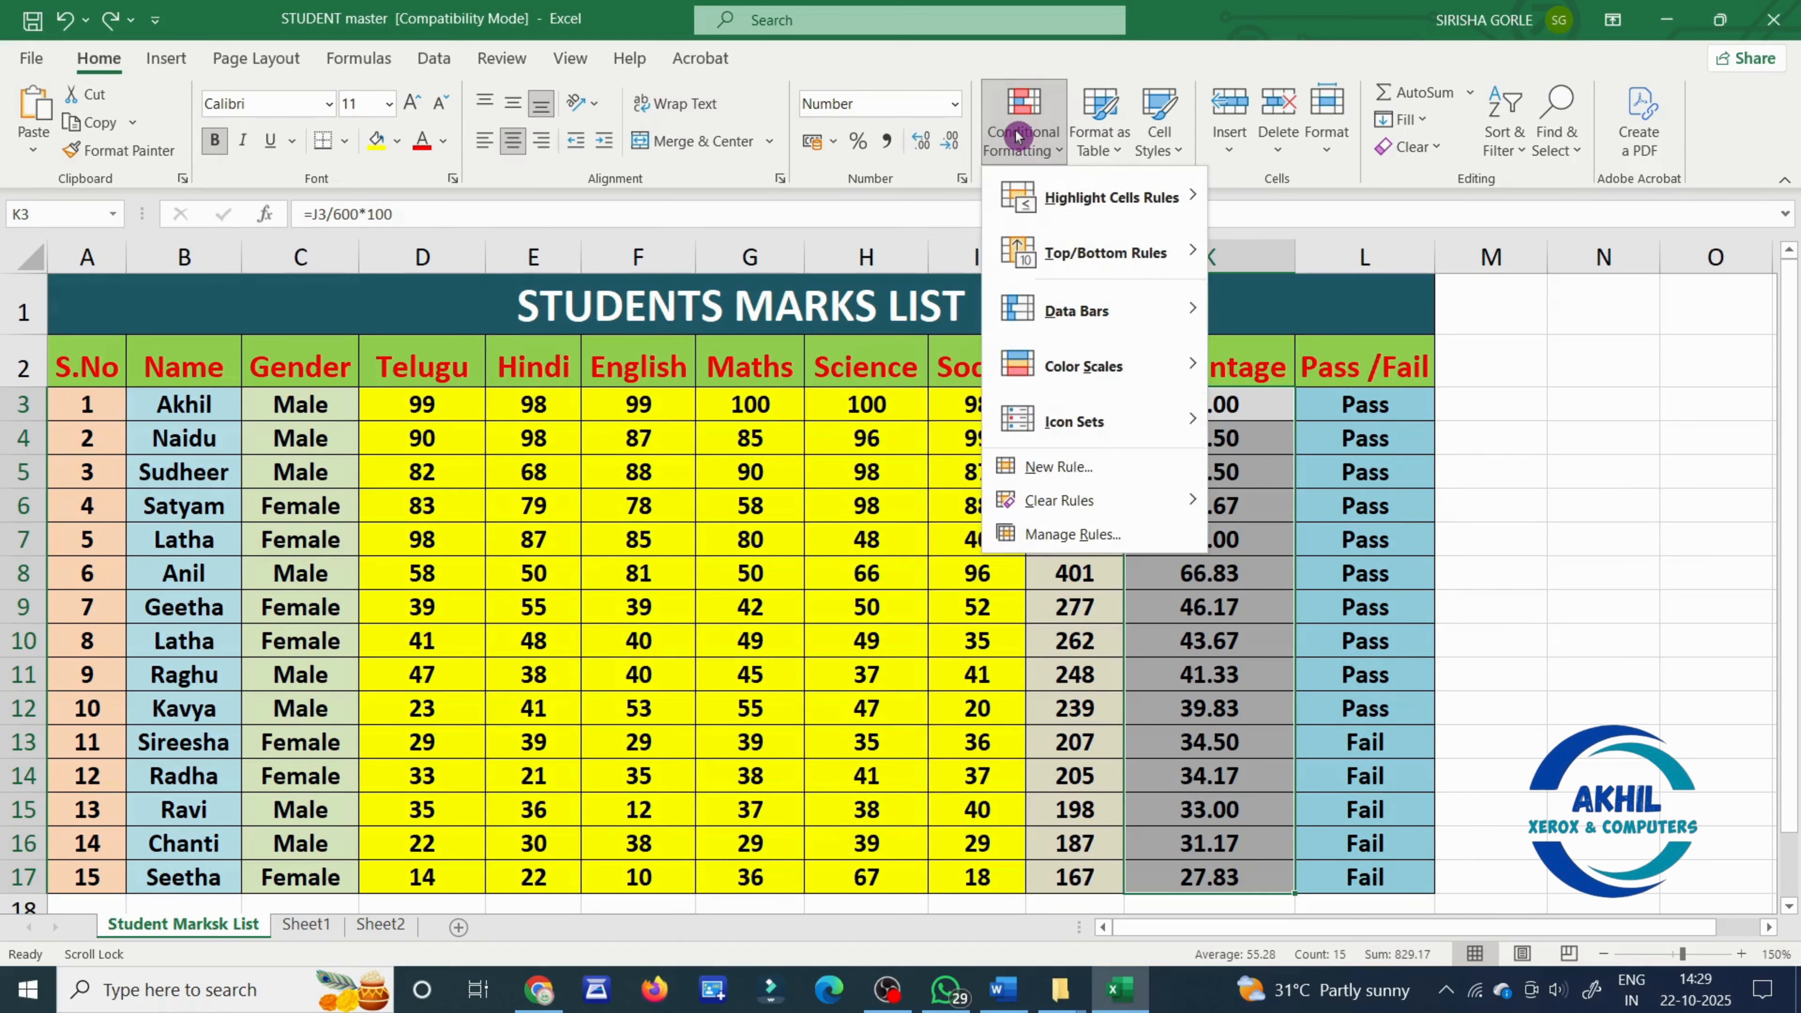
{"action": "mouse_move", "coordinate": [1128, 254]}
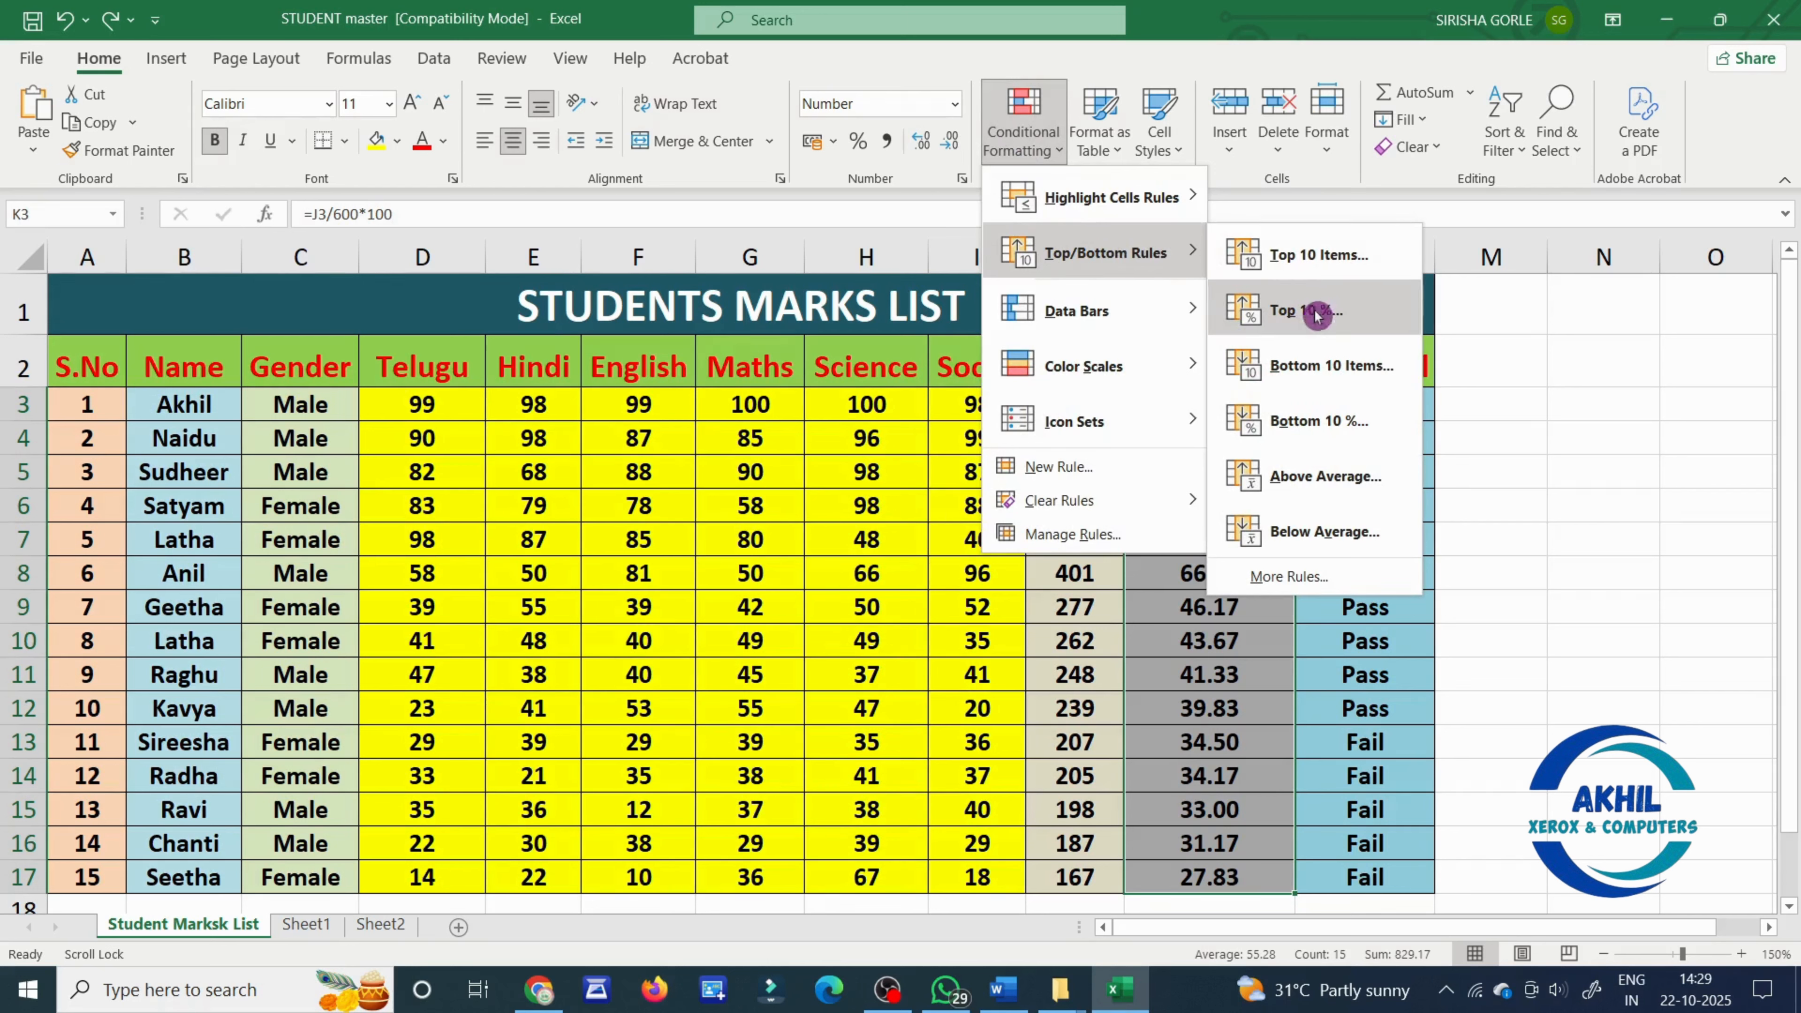
{"action": "left_click", "coordinate": [1376, 372]}
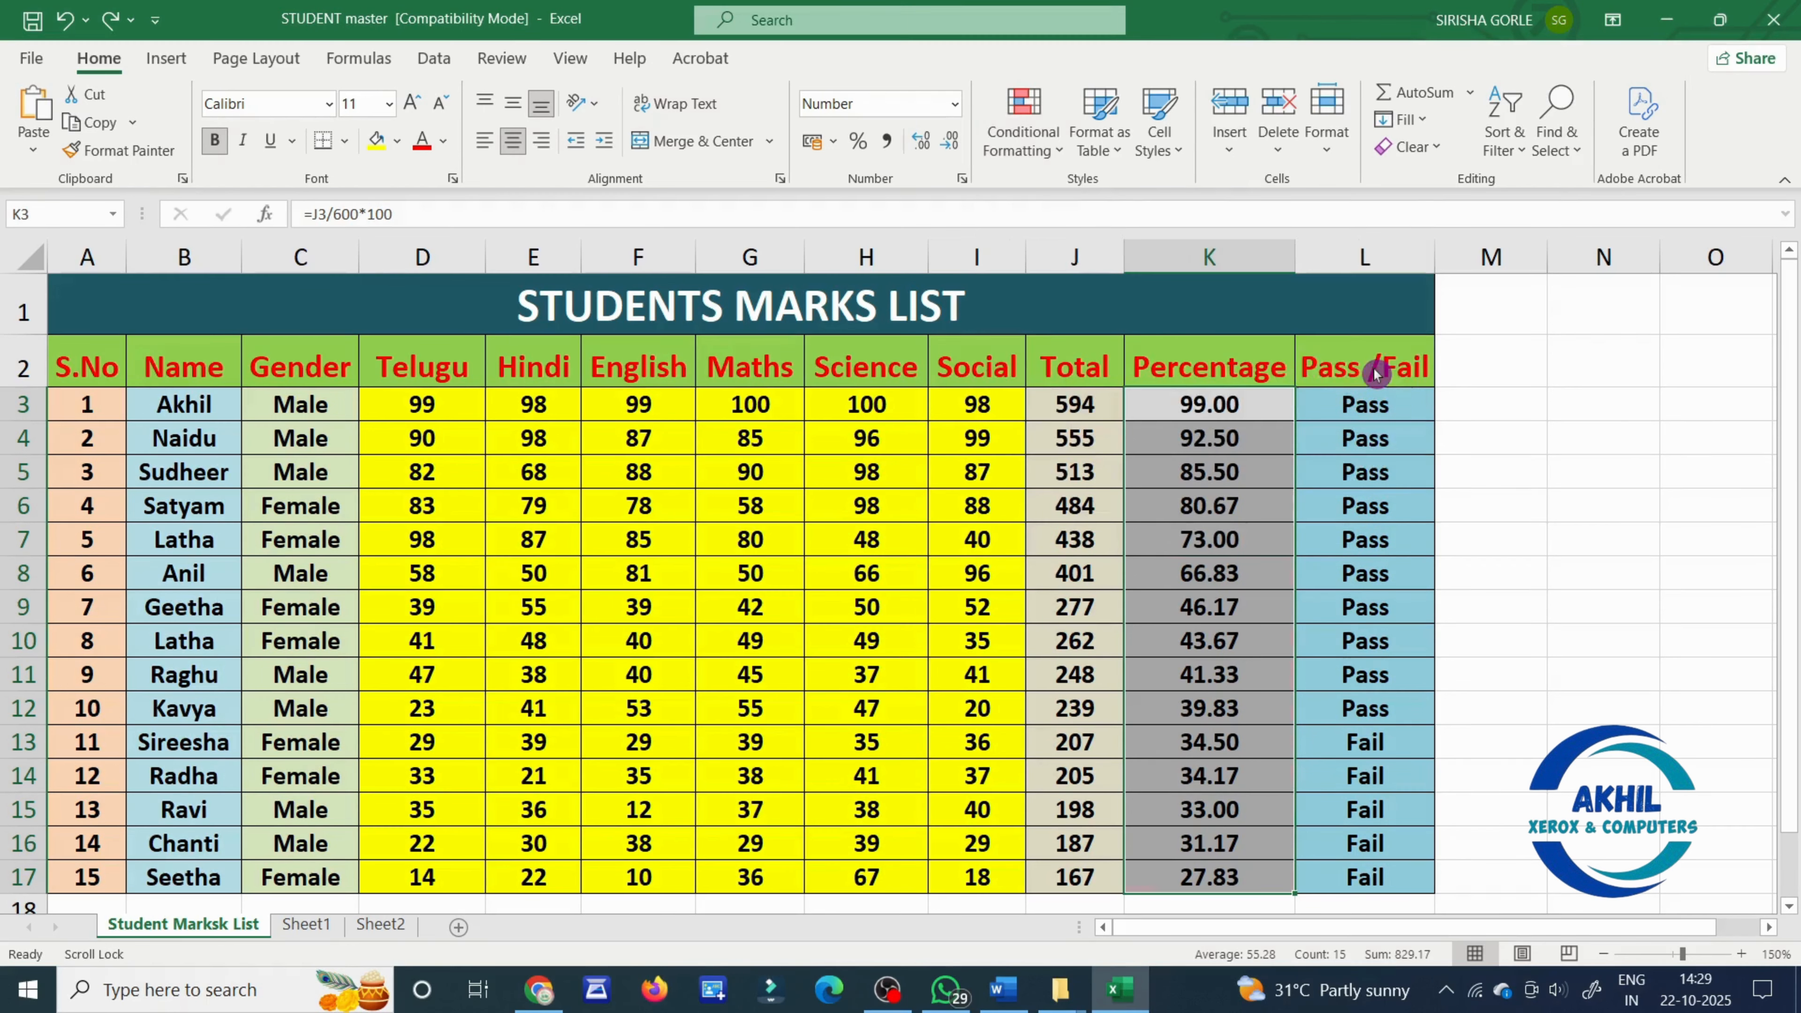
{"action": "key", "text": "Escape"}
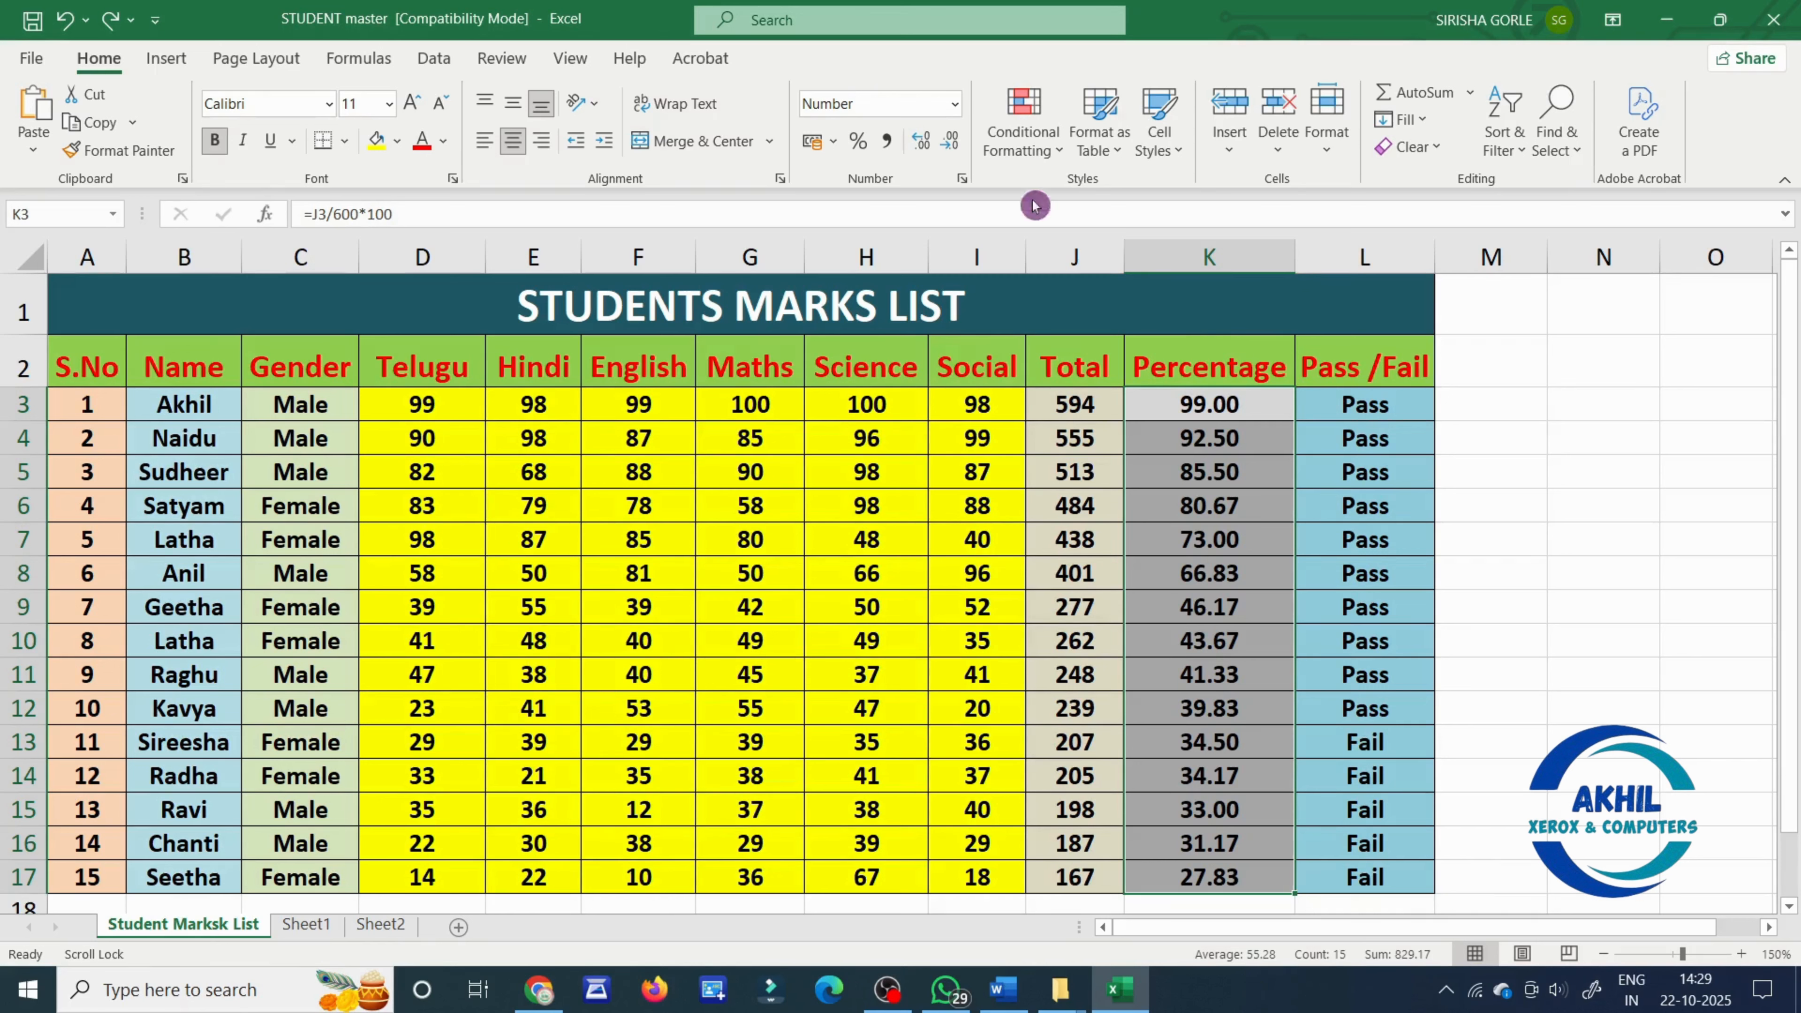
- Preview the Top 10% rule on K3:K17 with Light Red Fill with Dark Red Text, without applying it
{"action": "left_click", "coordinate": [1032, 150]}
{"action": "mouse_move", "coordinate": [1074, 248]}
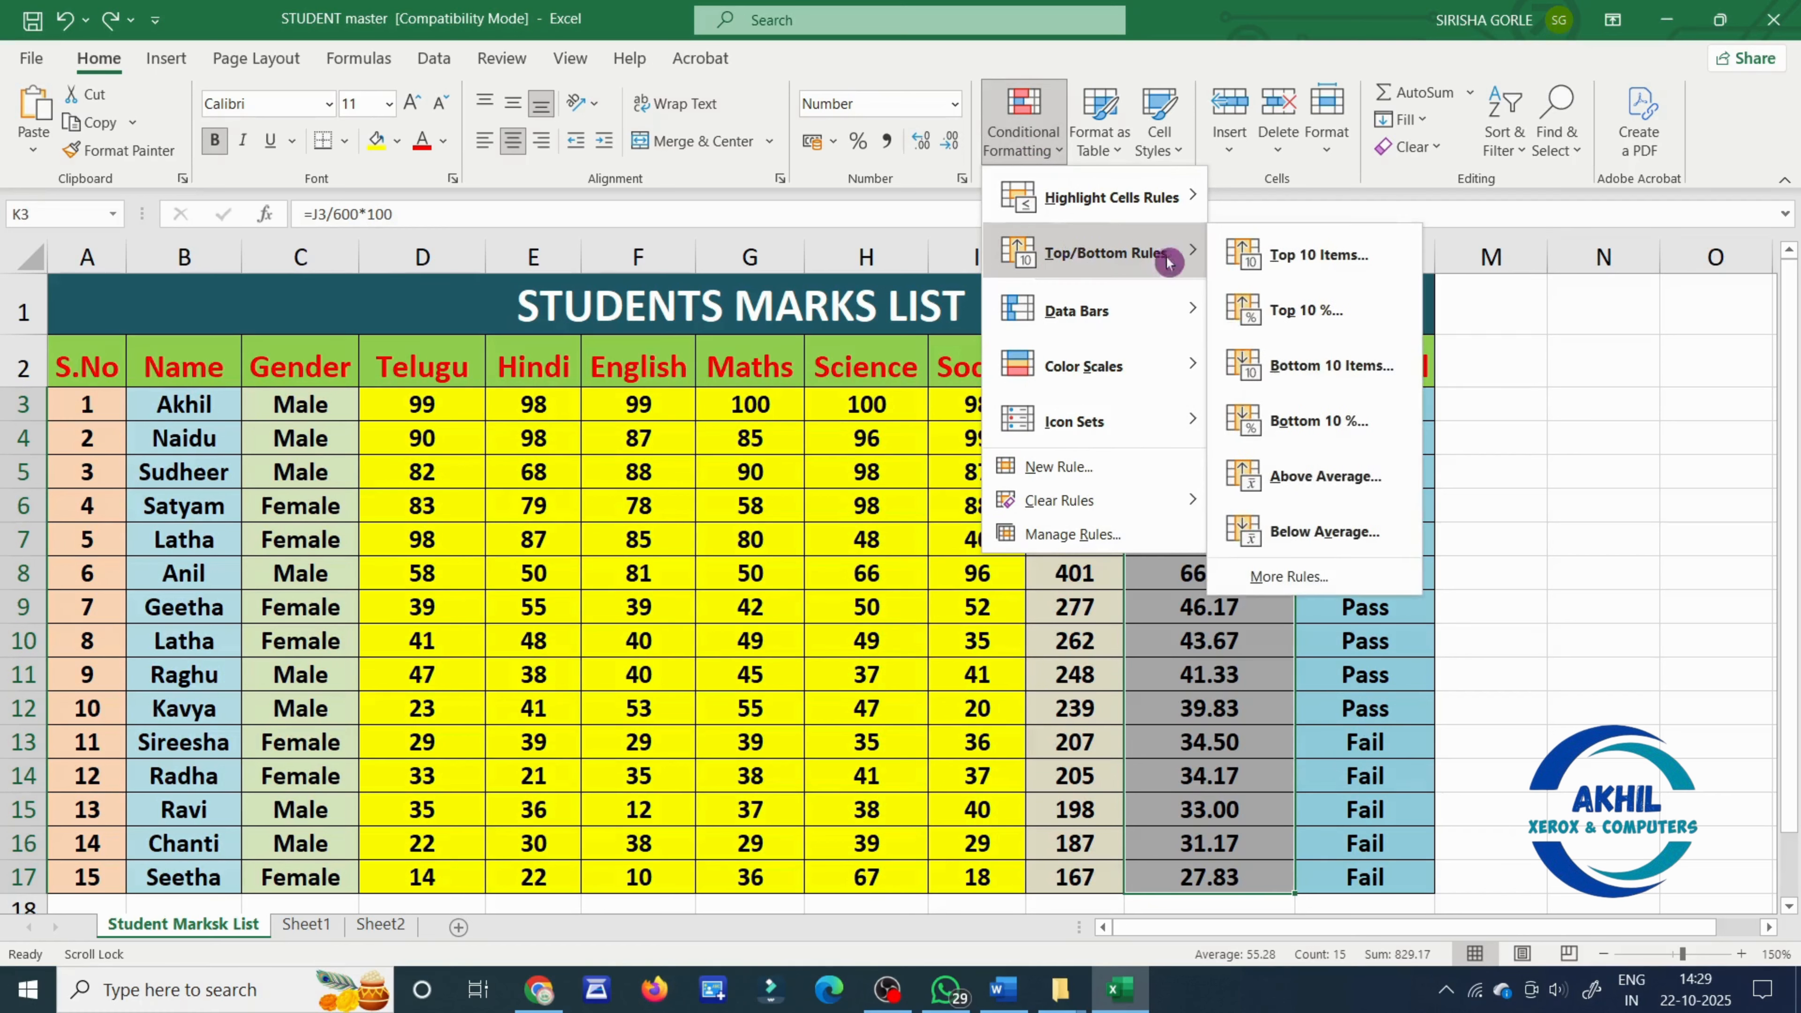
{"action": "left_click", "coordinate": [1323, 312]}
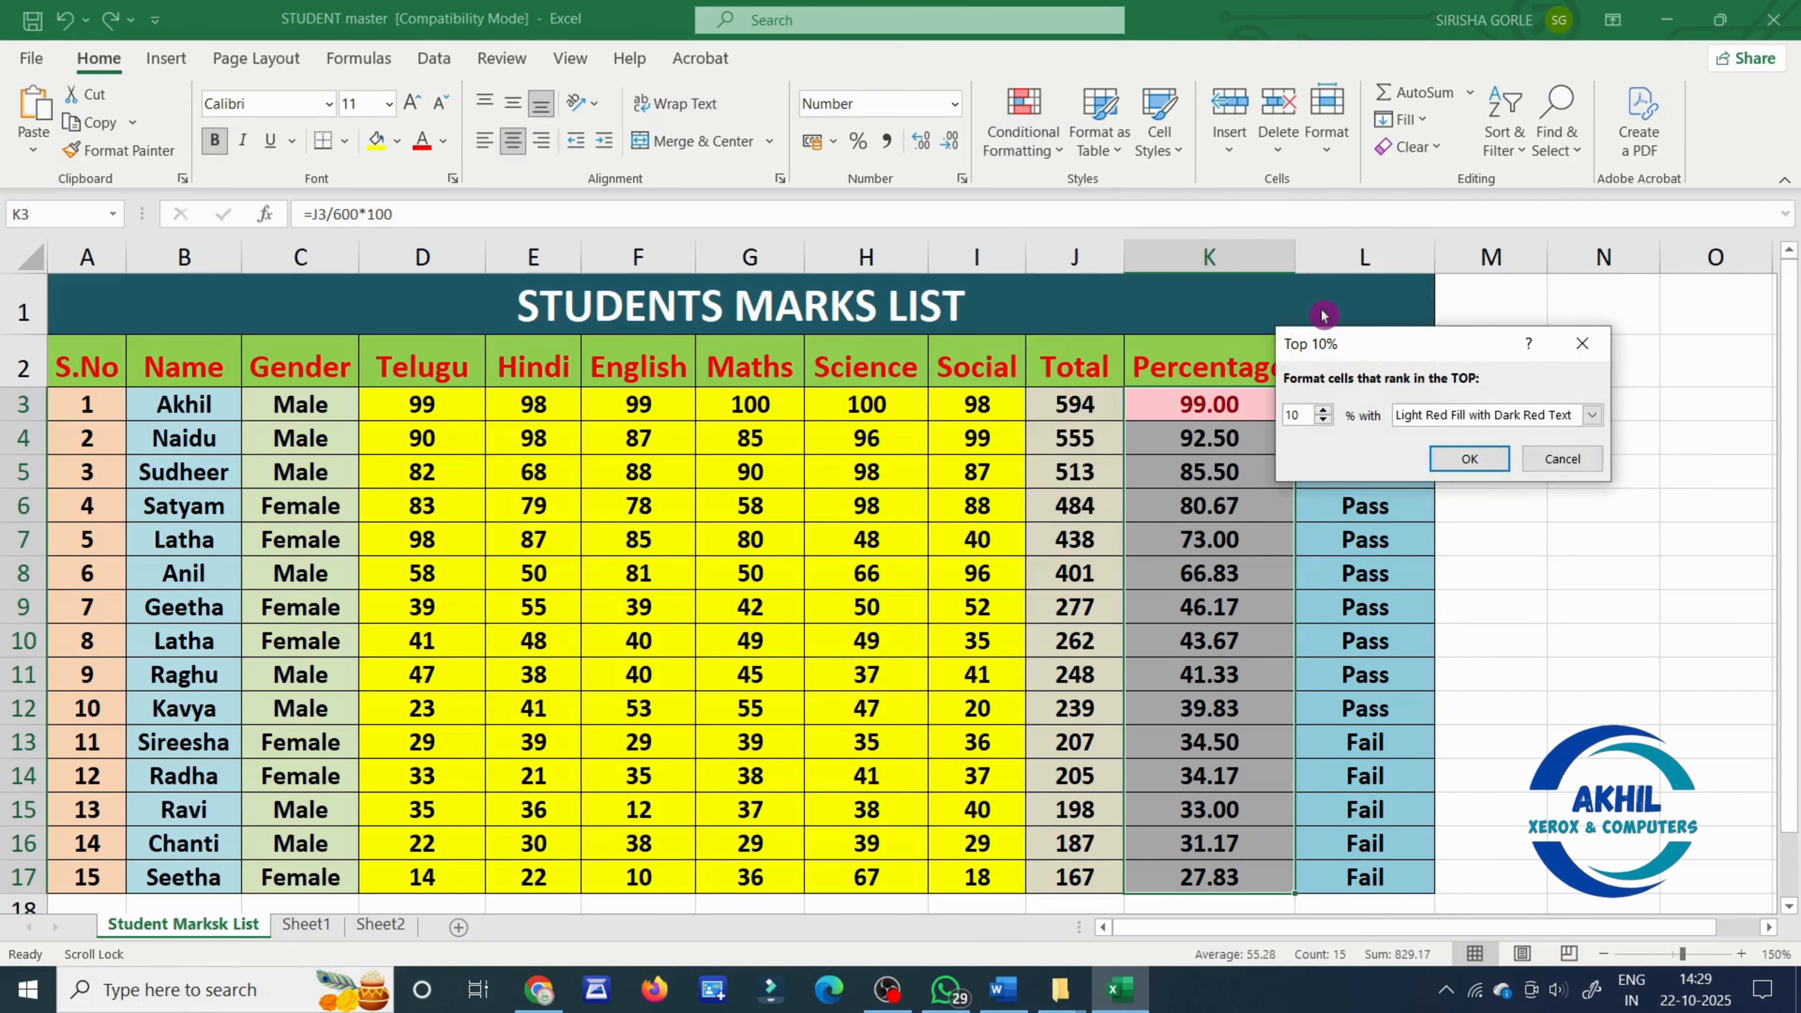
{"action": "left_click", "coordinate": [1548, 460]}
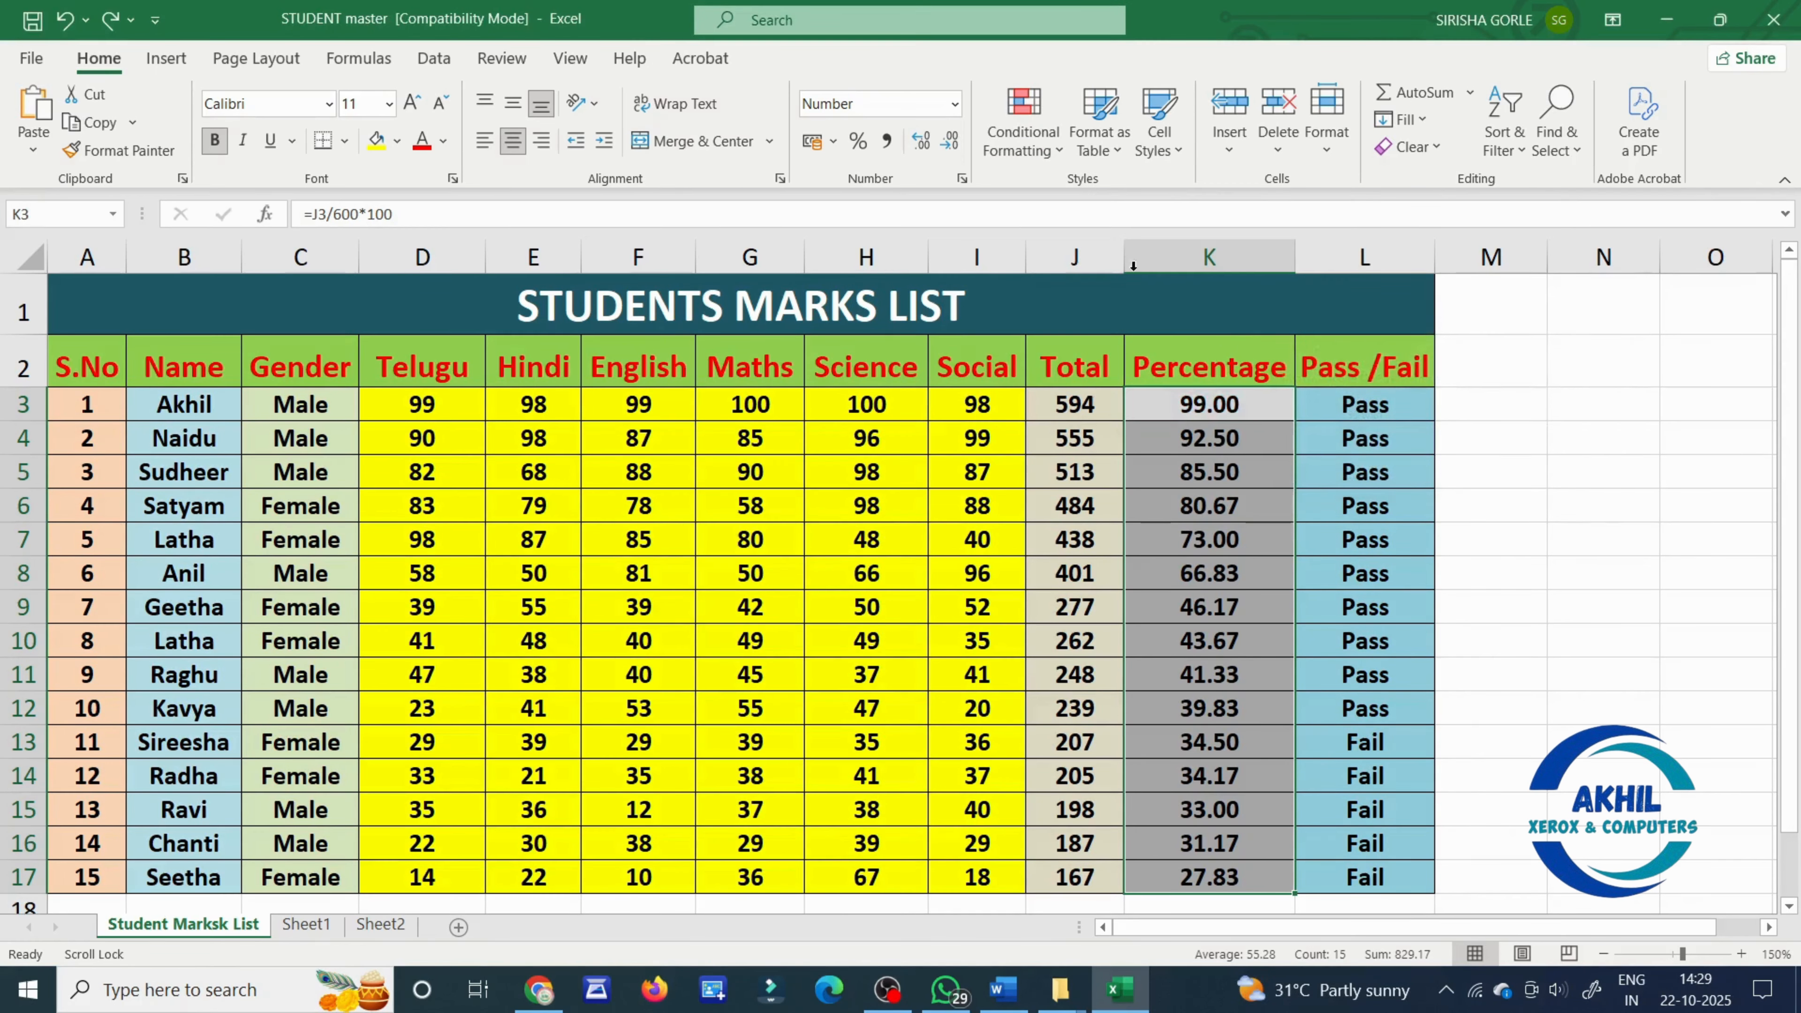
- Preview the Bottom 10% rule on K3:K17 with Light Red Fill with Dark Red Text, without applying it
{"action": "left_click", "coordinate": [1032, 142]}
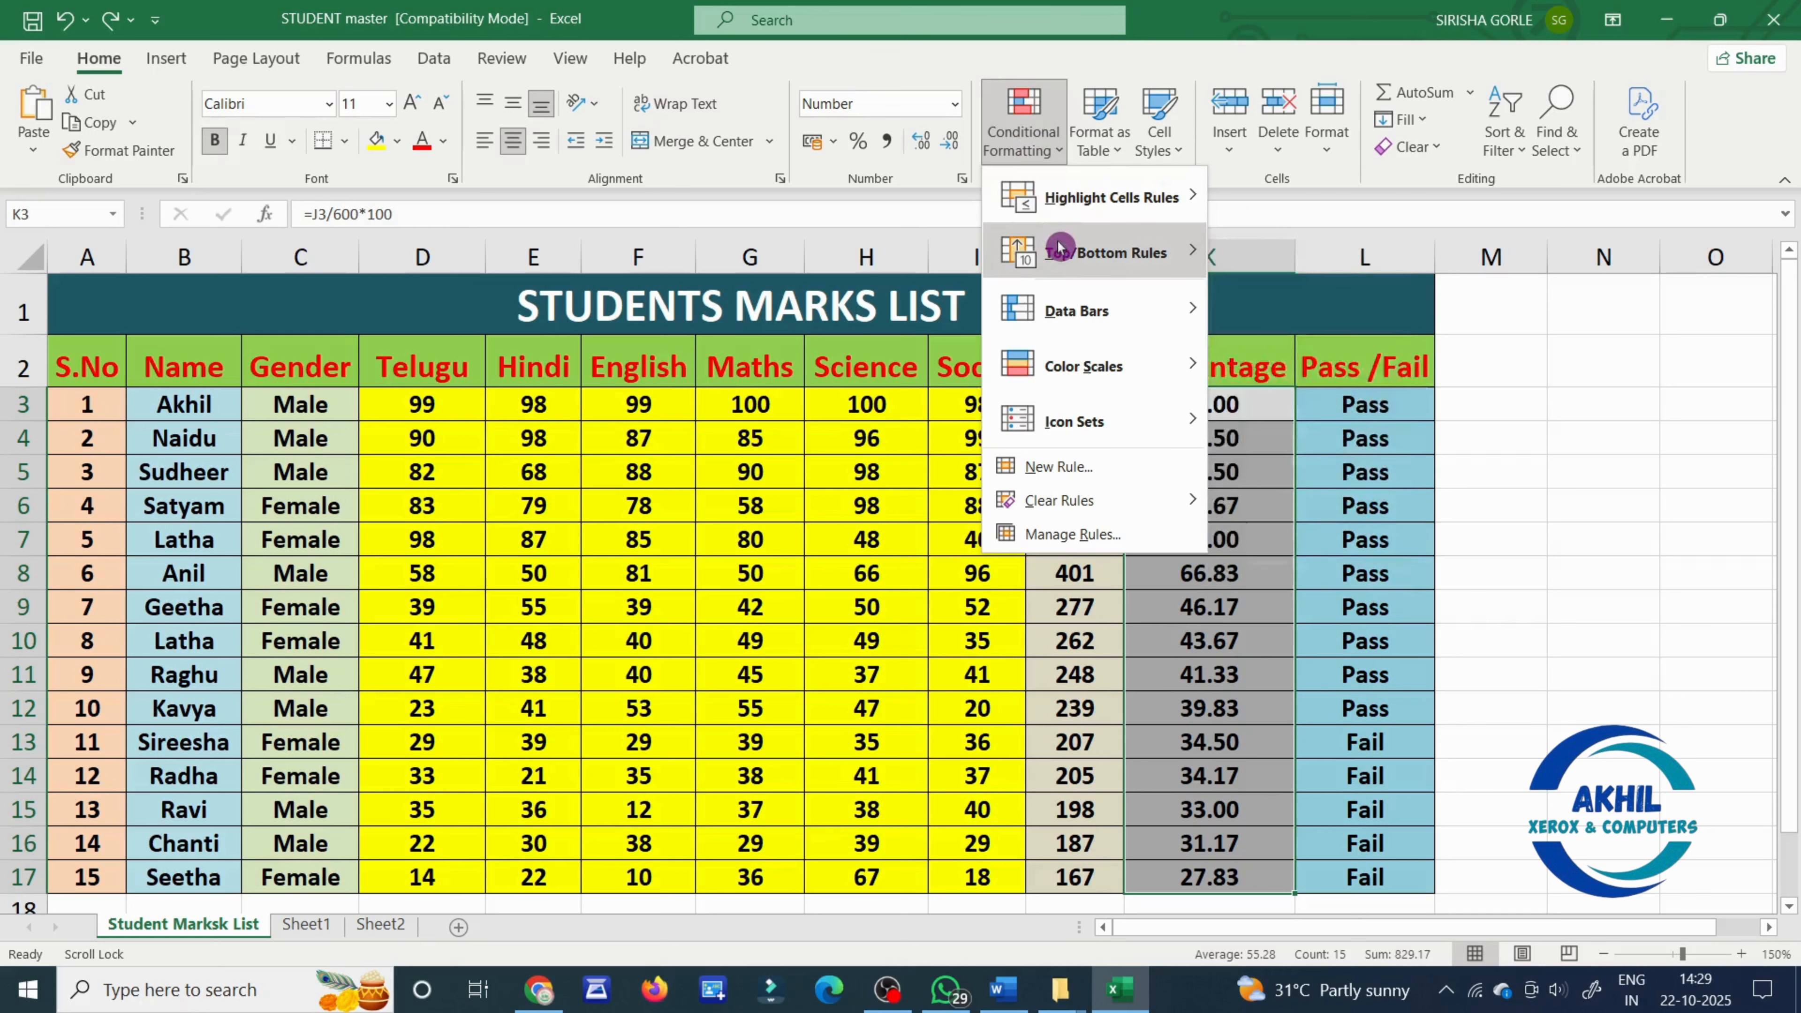
{"action": "mouse_move", "coordinate": [1086, 249]}
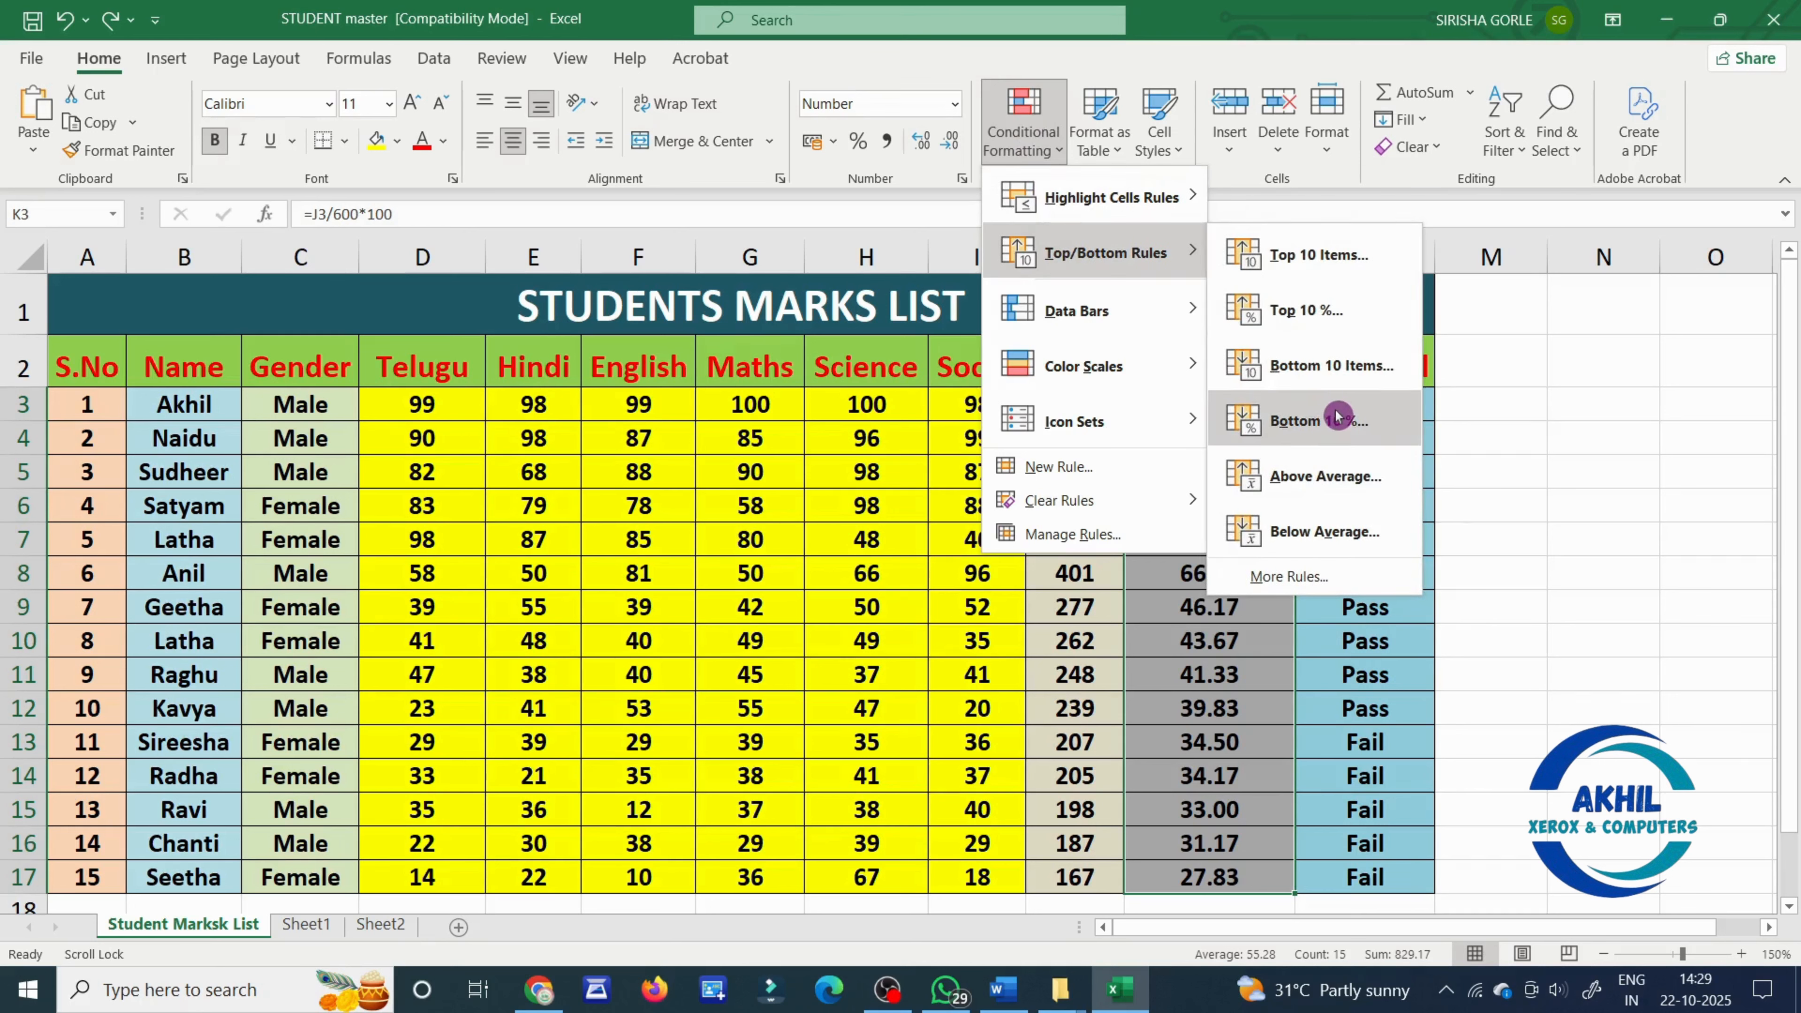
{"action": "left_click", "coordinate": [1318, 419]}
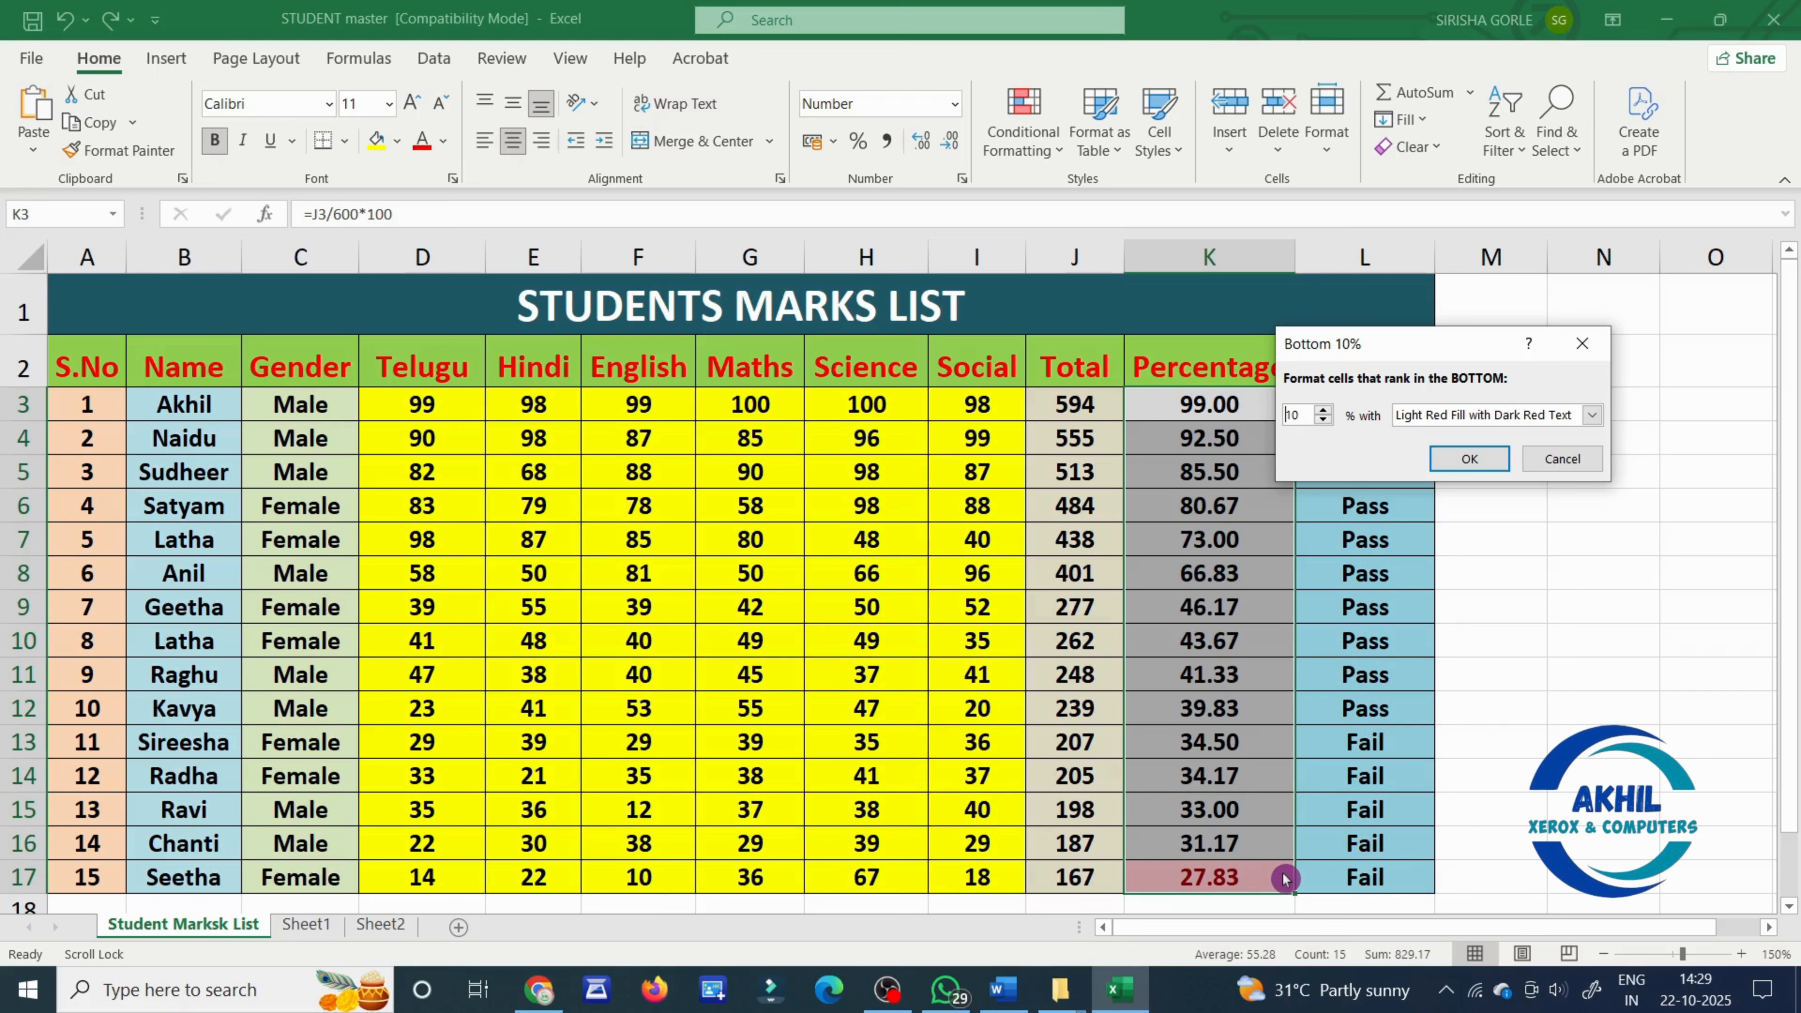
{"action": "left_click", "coordinate": [1570, 463]}
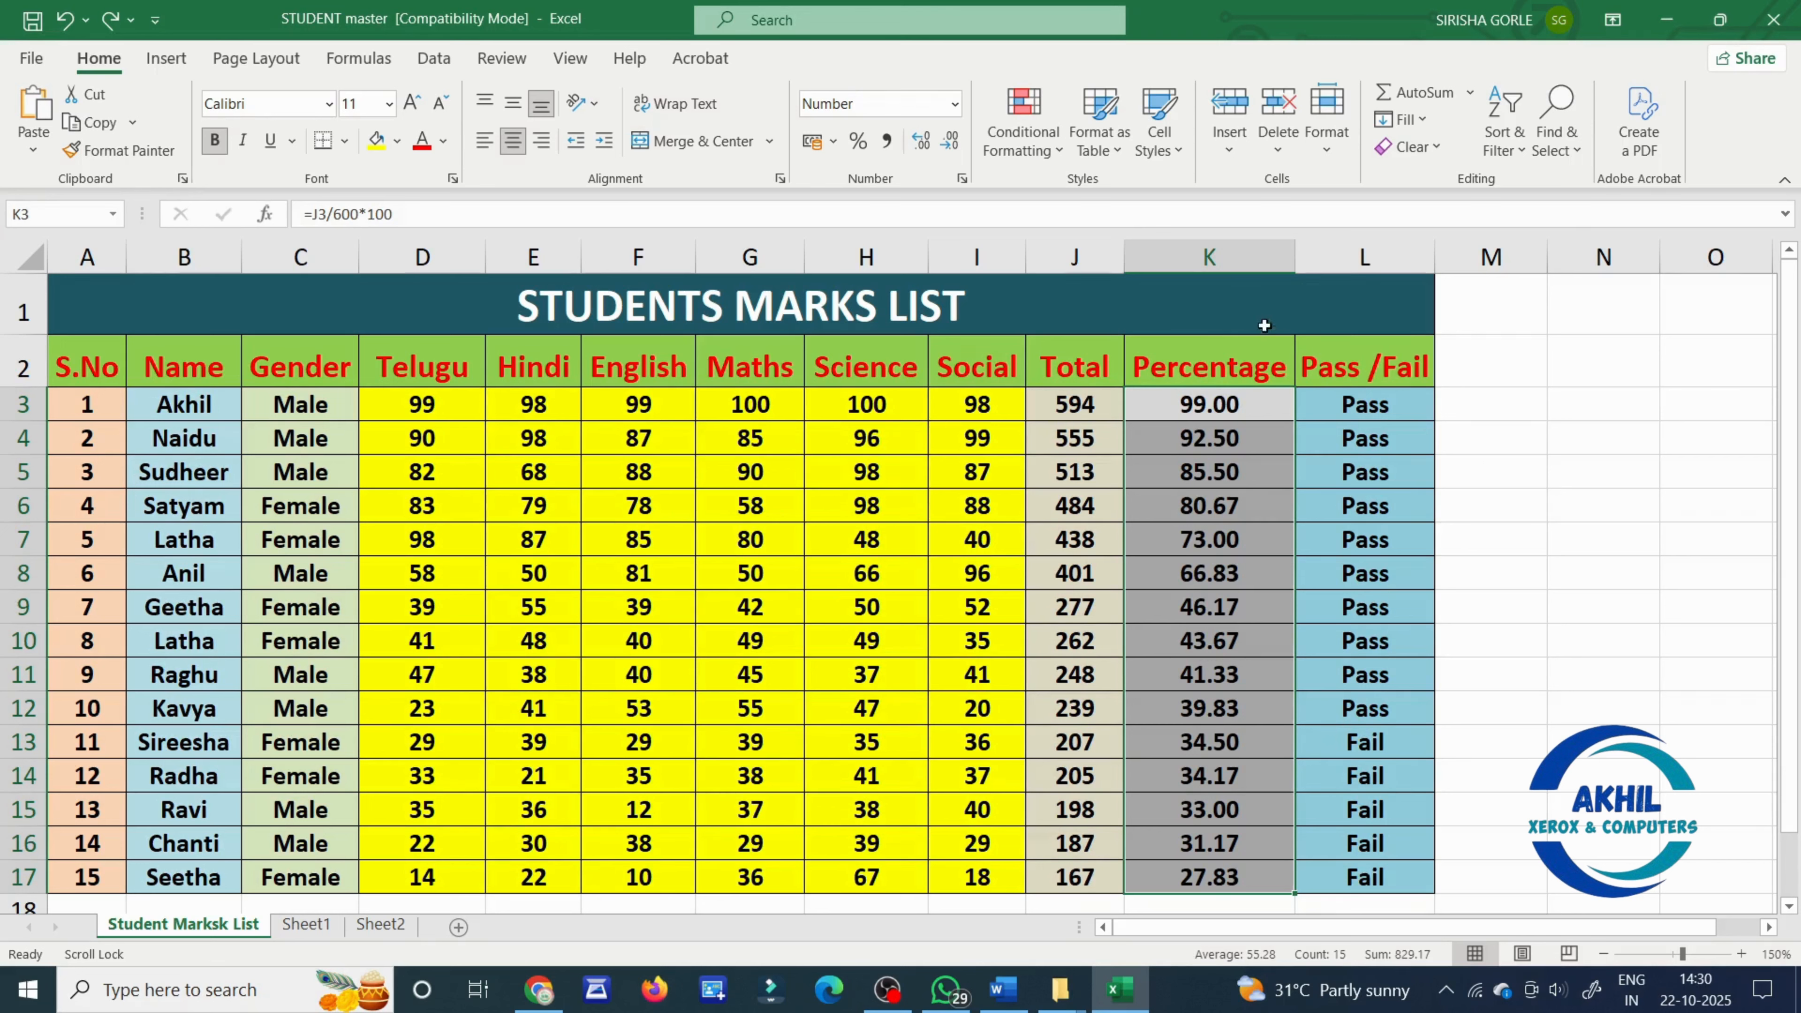
- Preview the Above Average rule on the Percentage values in K3:K17 with Light Red Fill with Dark Red Text
{"action": "left_click", "coordinate": [1035, 145]}
{"action": "mouse_move", "coordinate": [1106, 252]}
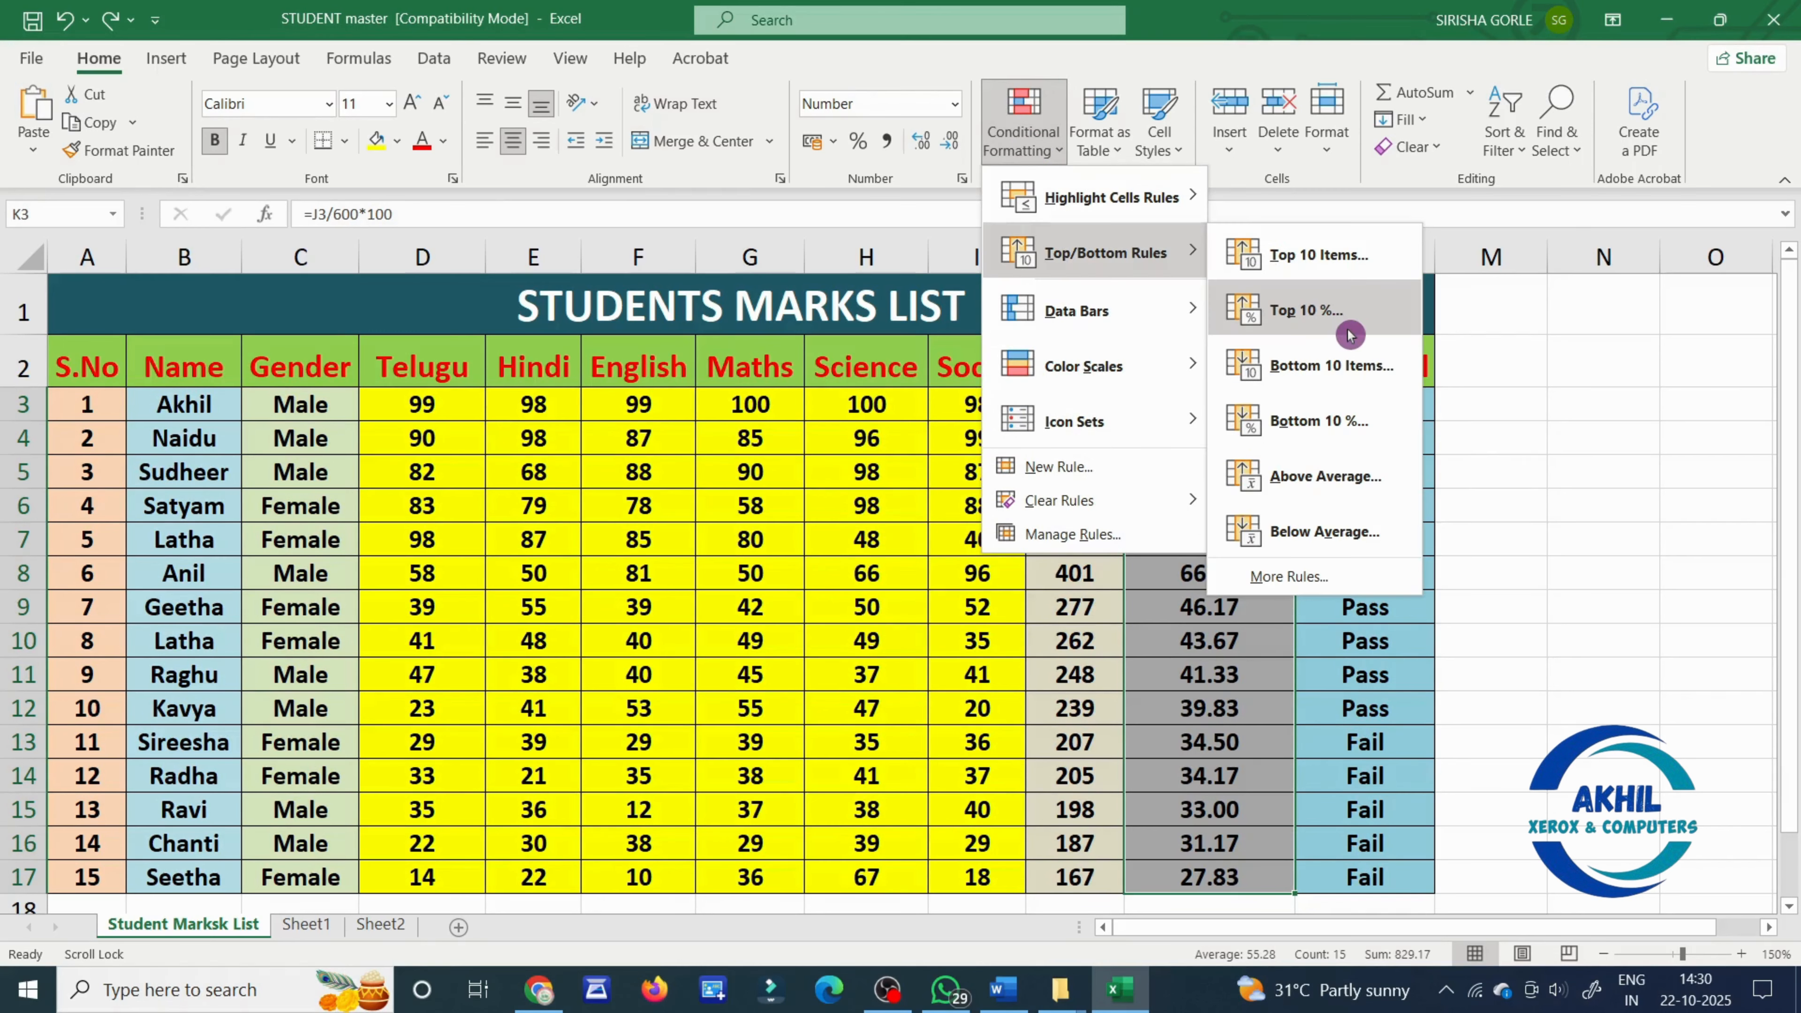
{"action": "left_click", "coordinate": [1382, 477]}
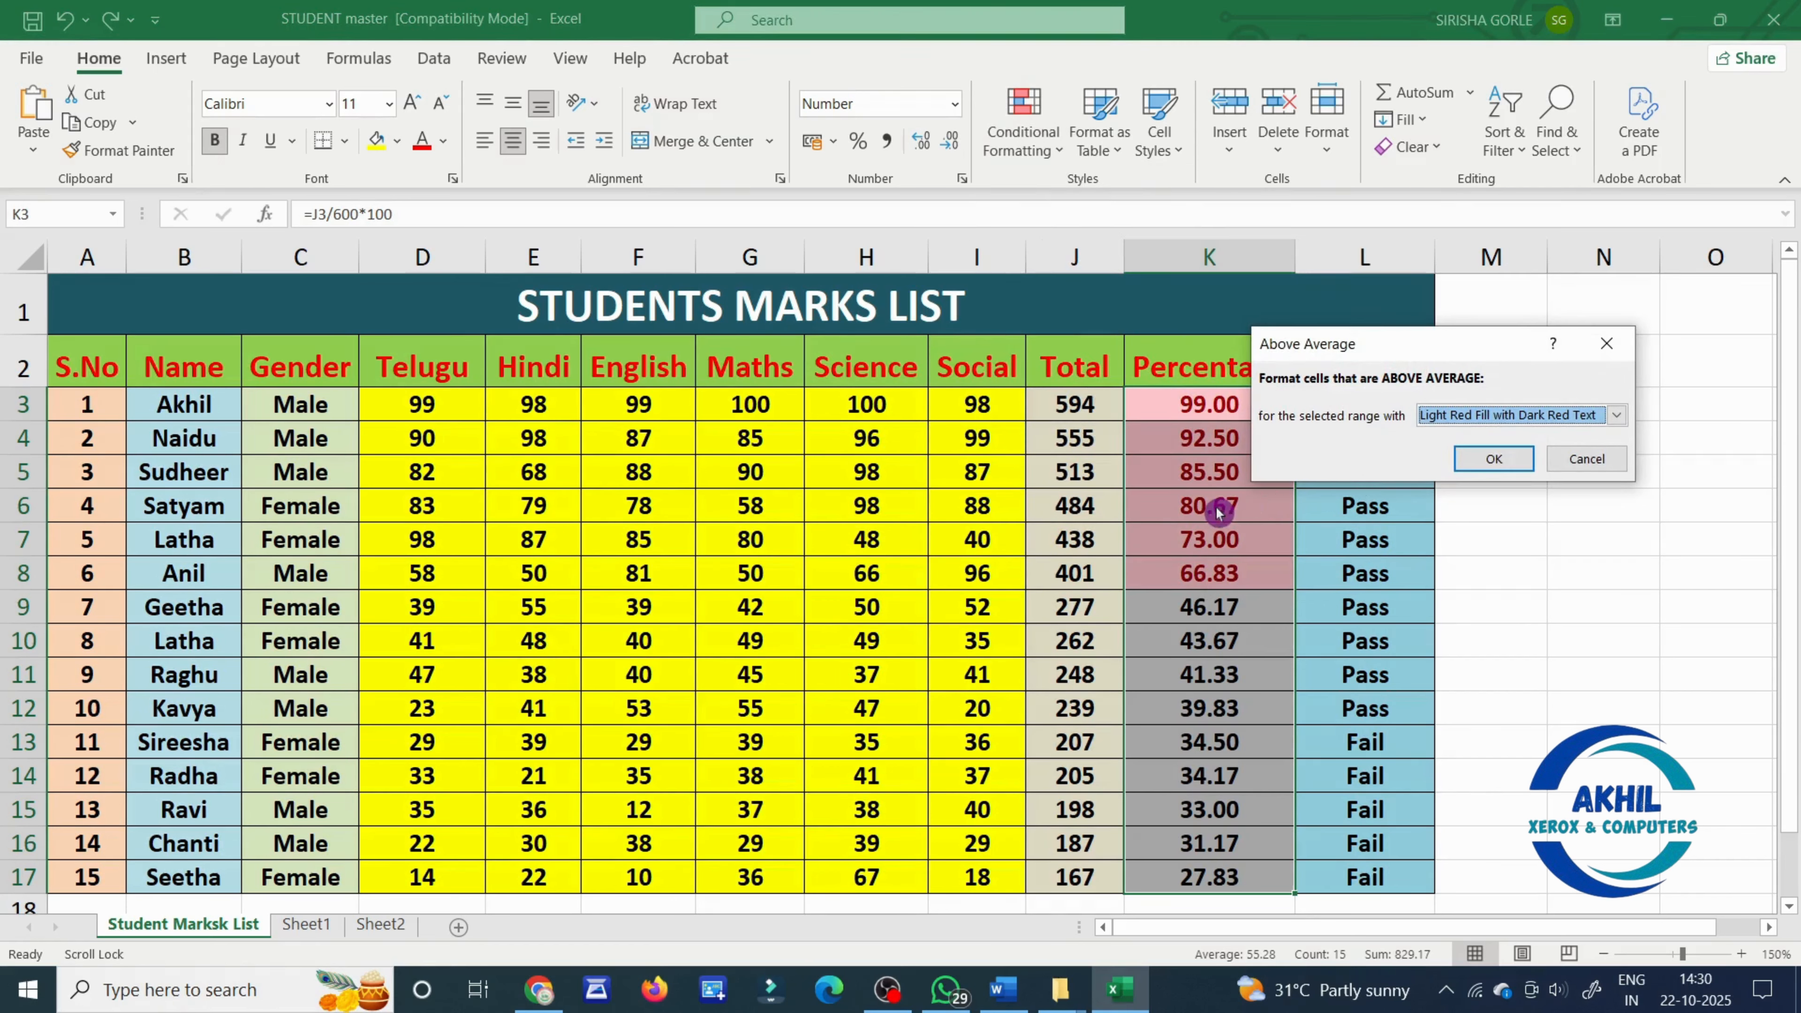
- Preview the Below Average rule on the Percentage values in K3:K17
{"action": "left_click", "coordinate": [1023, 120]}
{"action": "mouse_move", "coordinate": [1071, 258]}
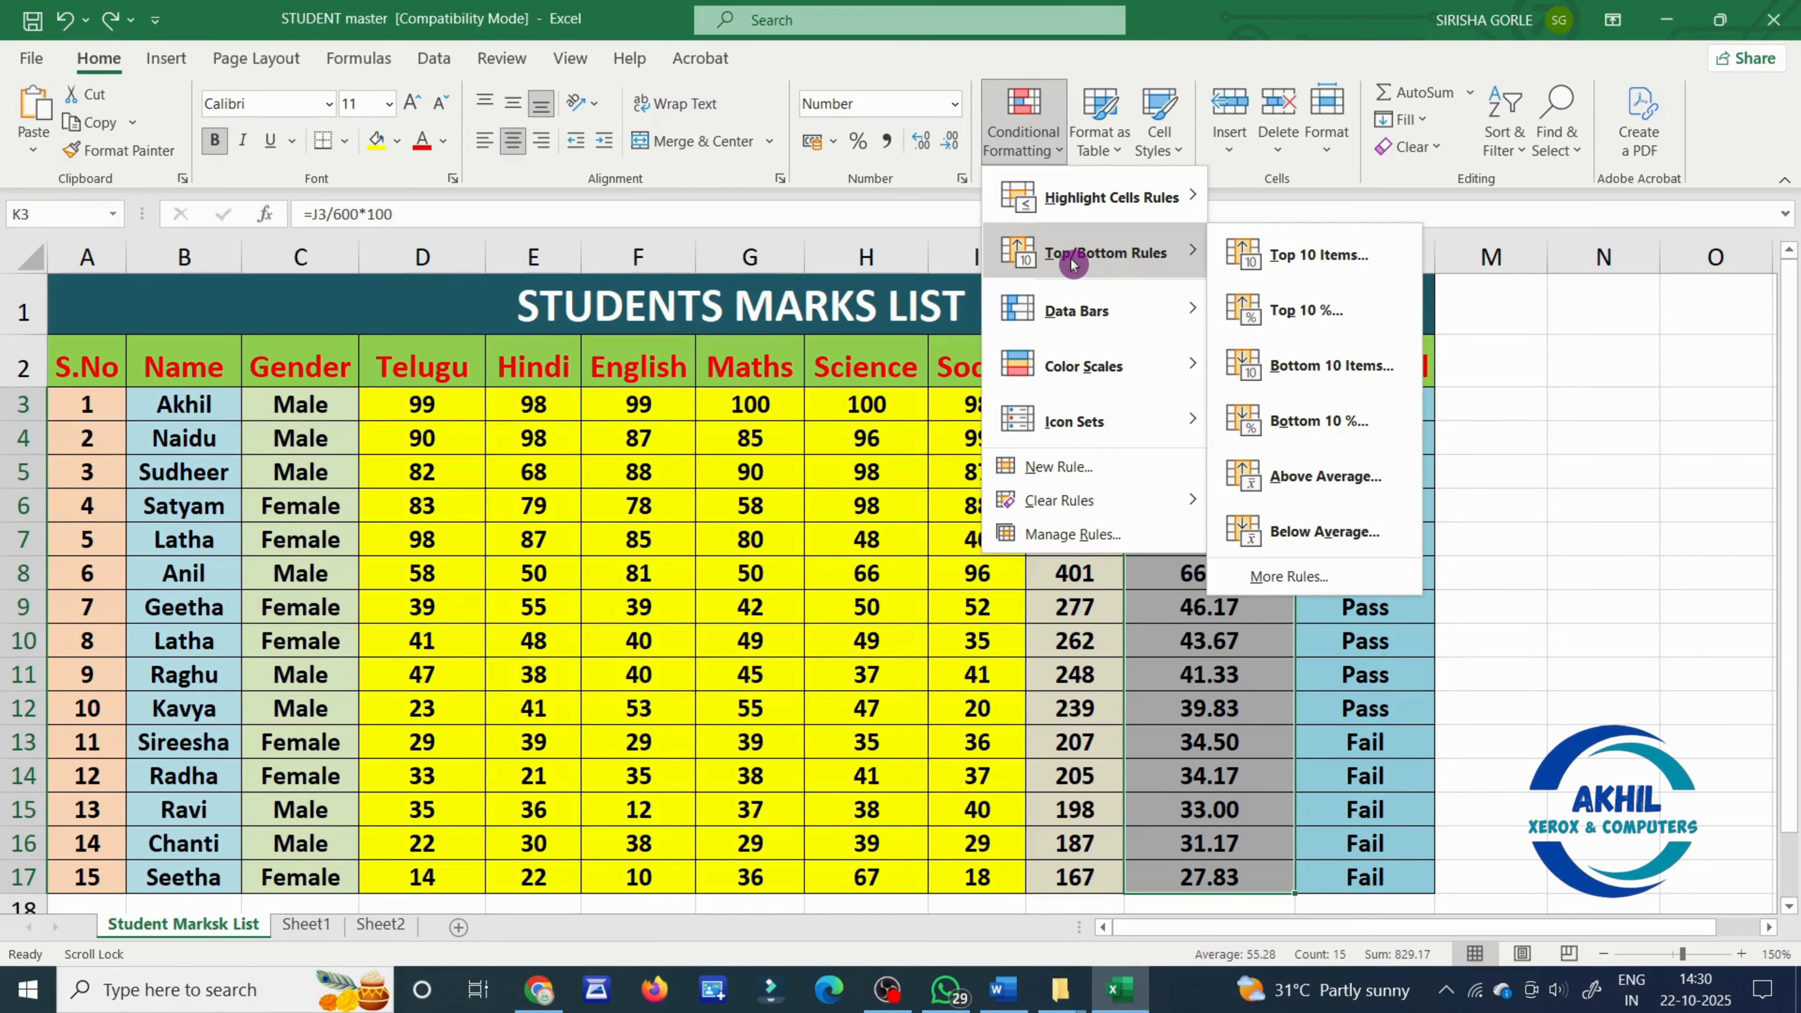
{"action": "left_click", "coordinate": [1351, 532]}
- Apply light blue solid-fill data bars to the Percentage values in K3:K17
{"action": "left_click", "coordinate": [1023, 121]}
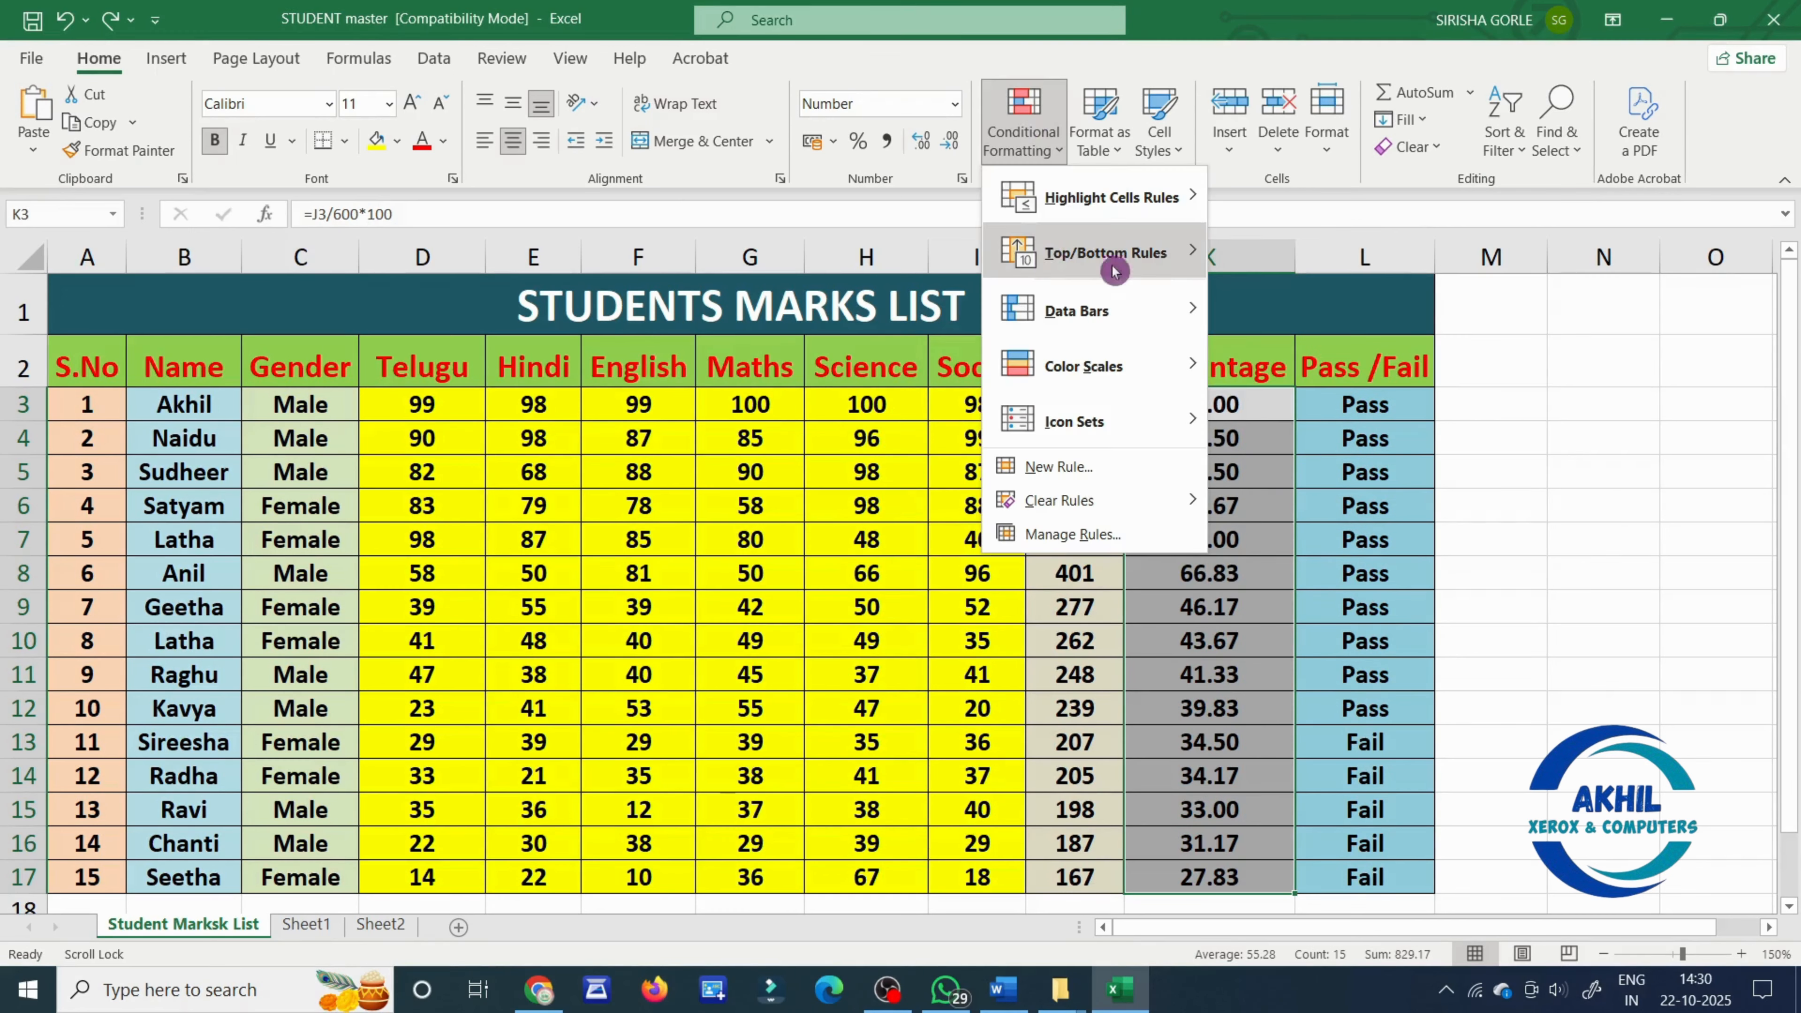
{"action": "mouse_move", "coordinate": [1002, 191]}
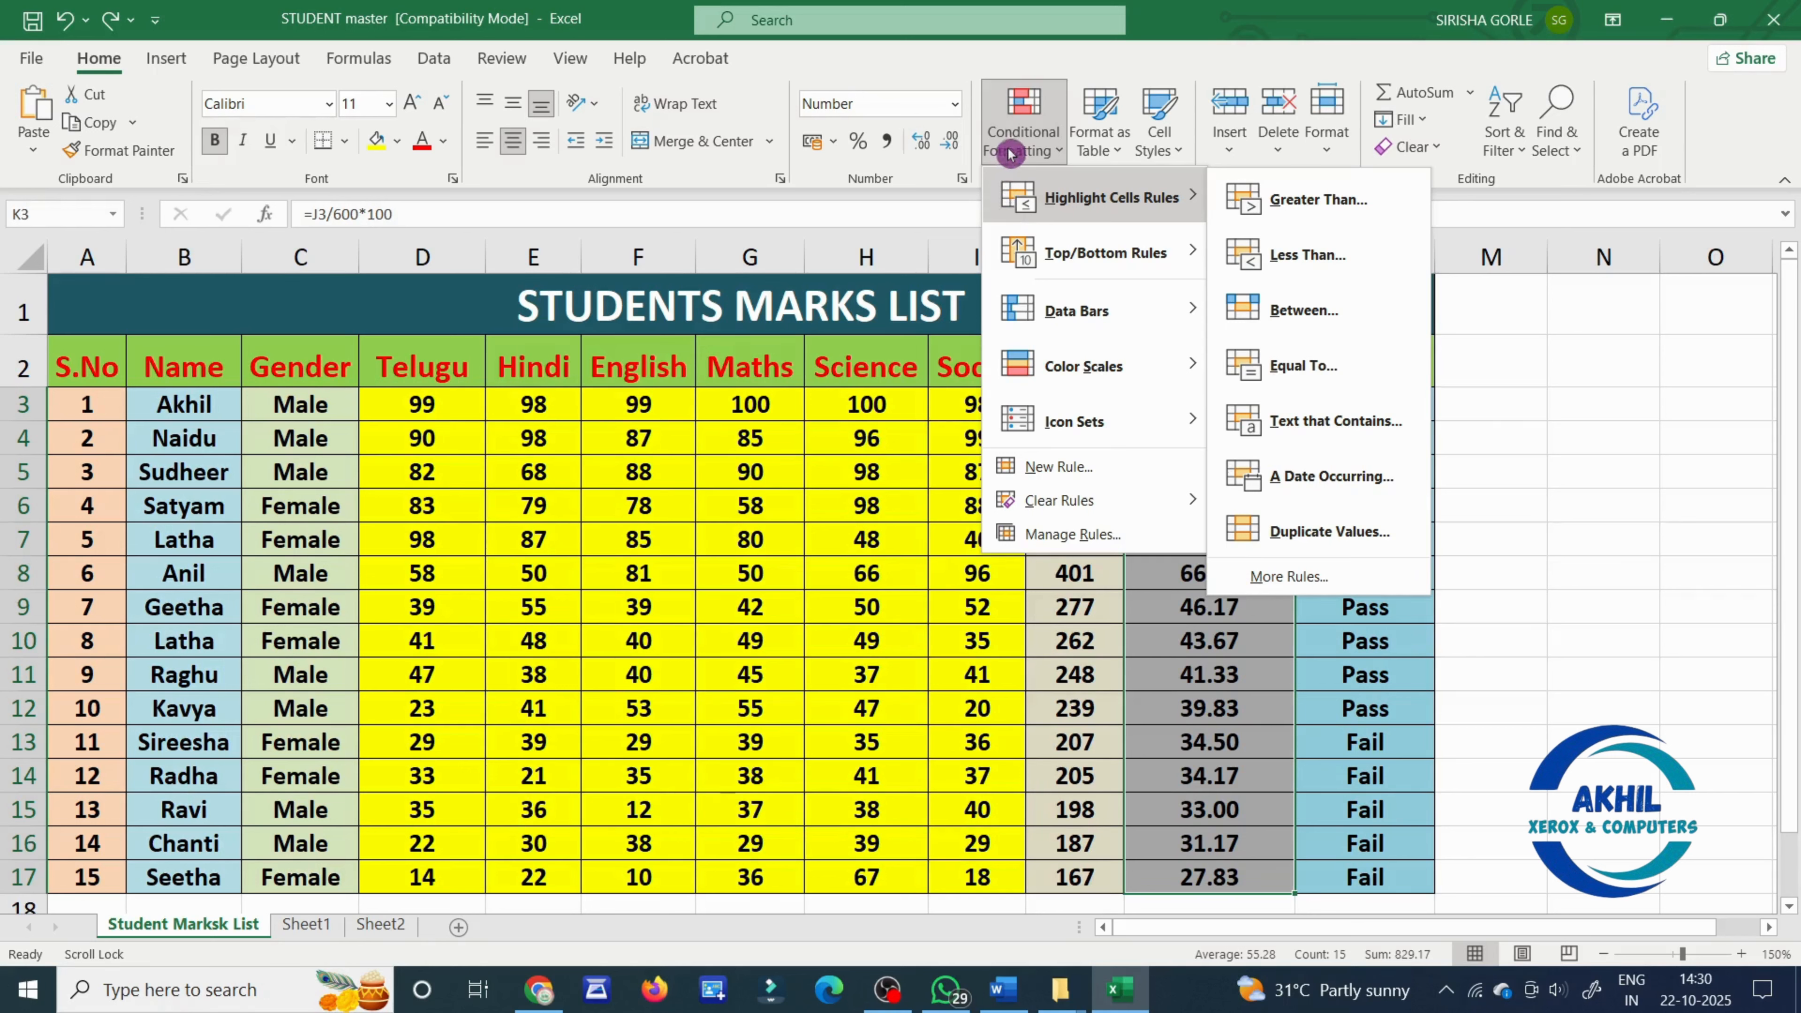
{"action": "mouse_move", "coordinate": [1033, 309]}
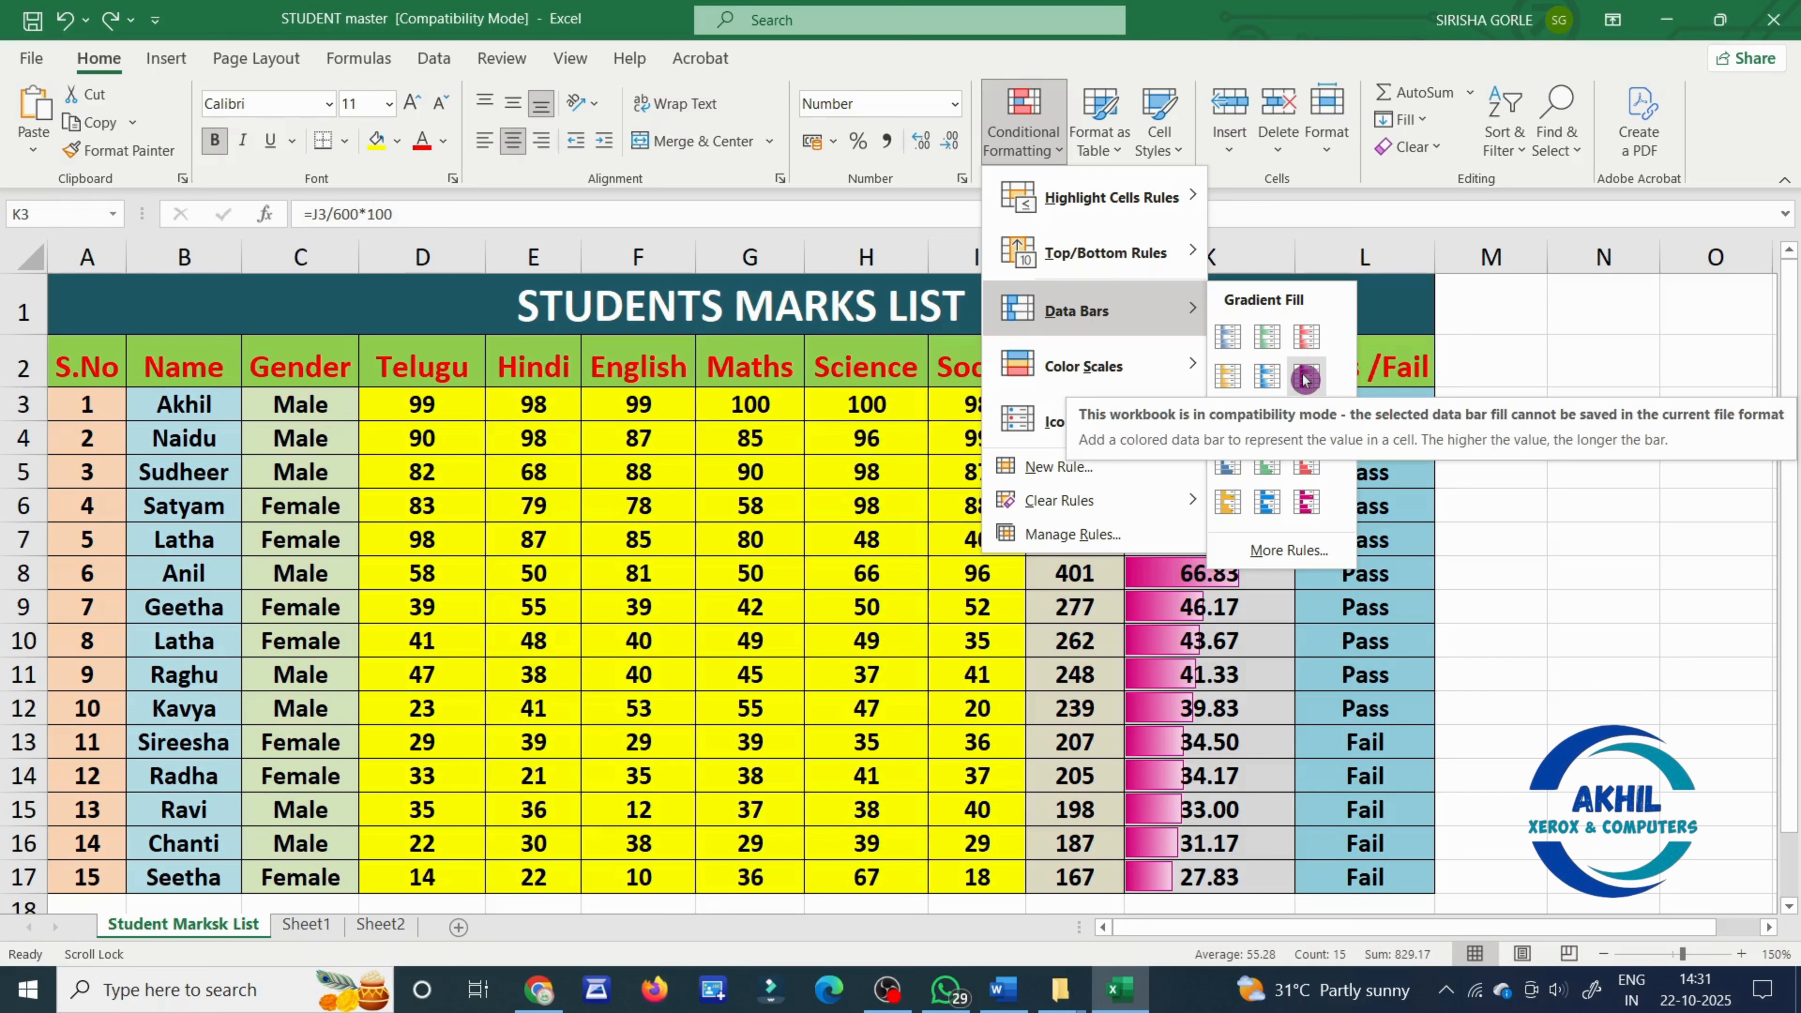
{"action": "left_click", "coordinate": [1274, 503]}
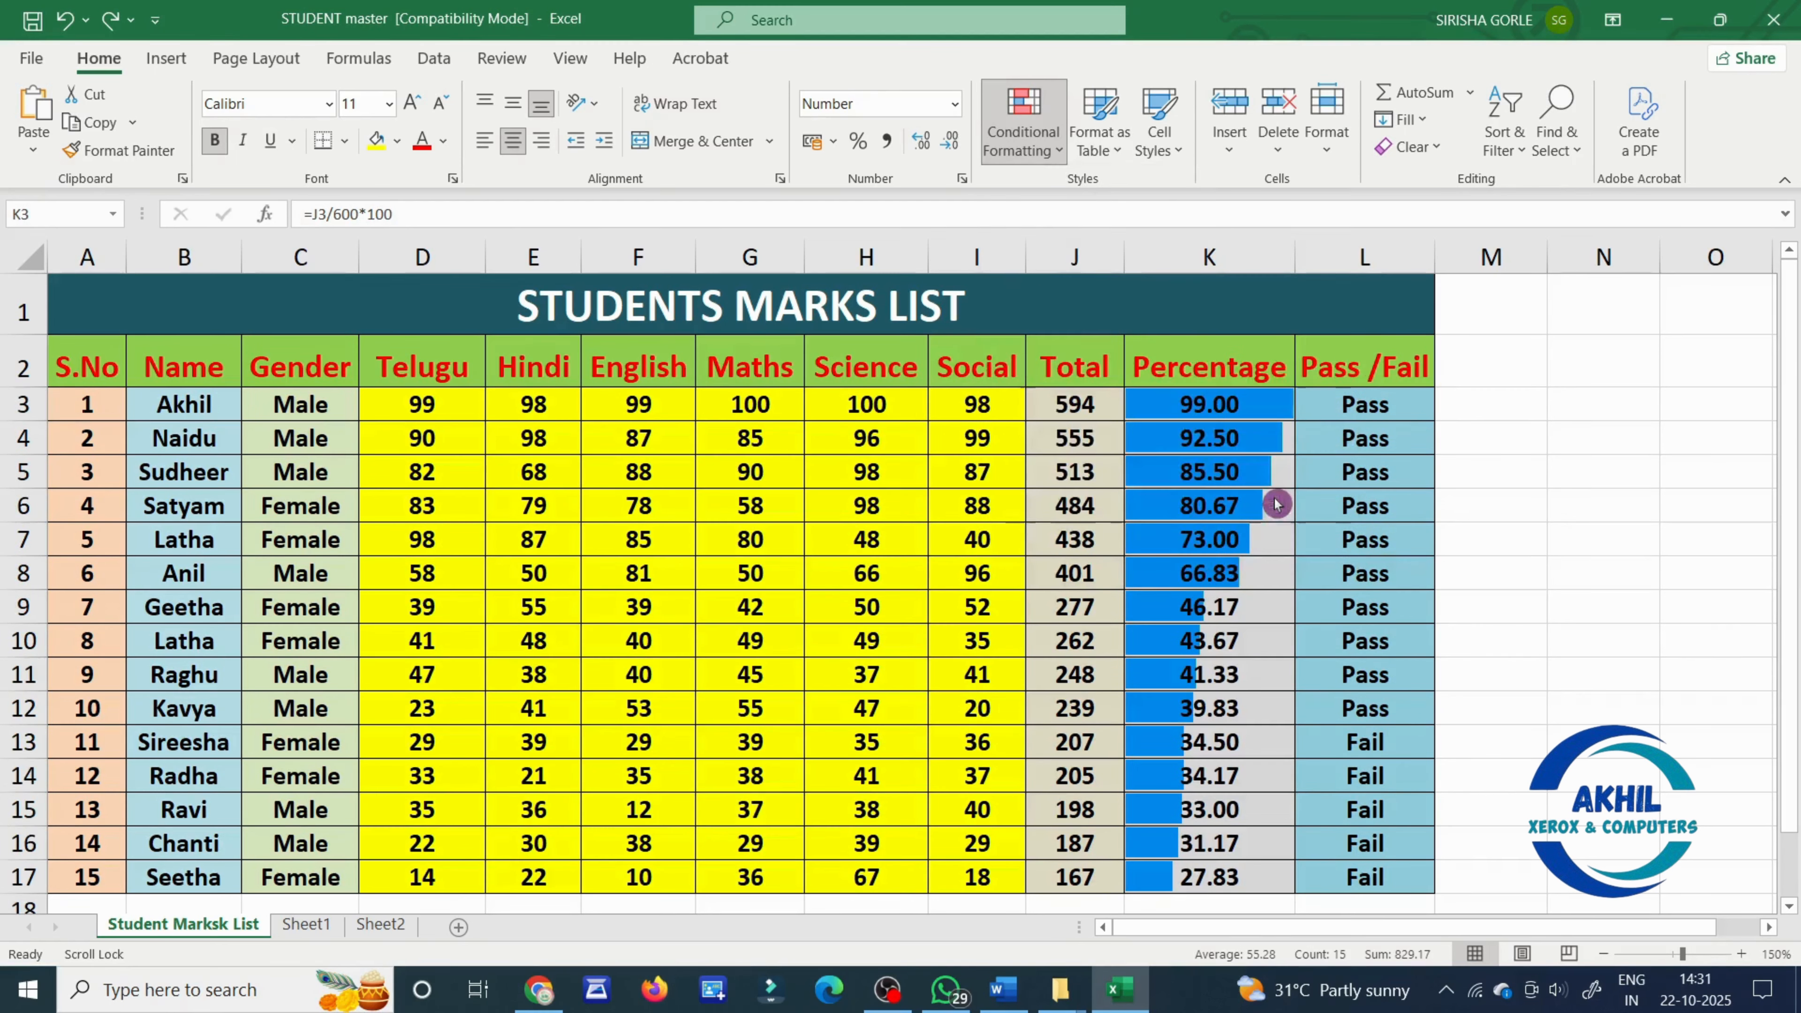
- Apply the Green - Yellow Color Scale to the Percentage values in K3:K17
{"action": "left_click", "coordinate": [1023, 117]}
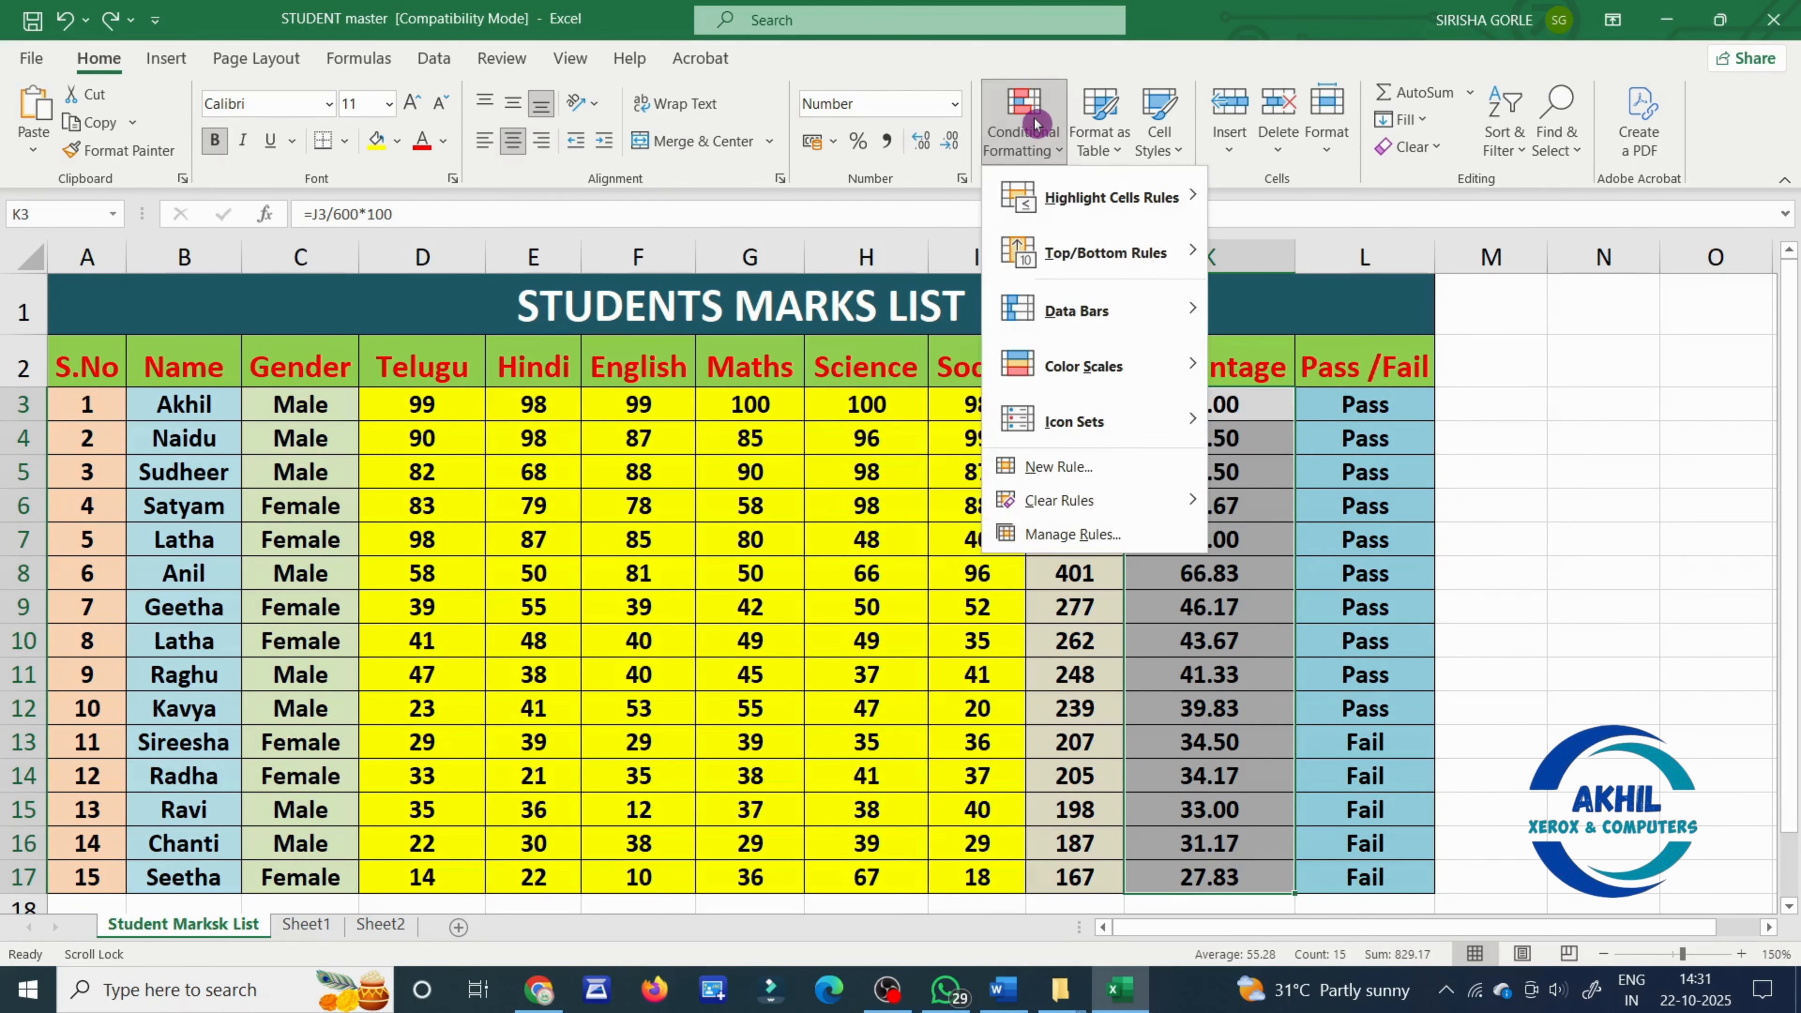
{"action": "mouse_move", "coordinate": [1100, 367]}
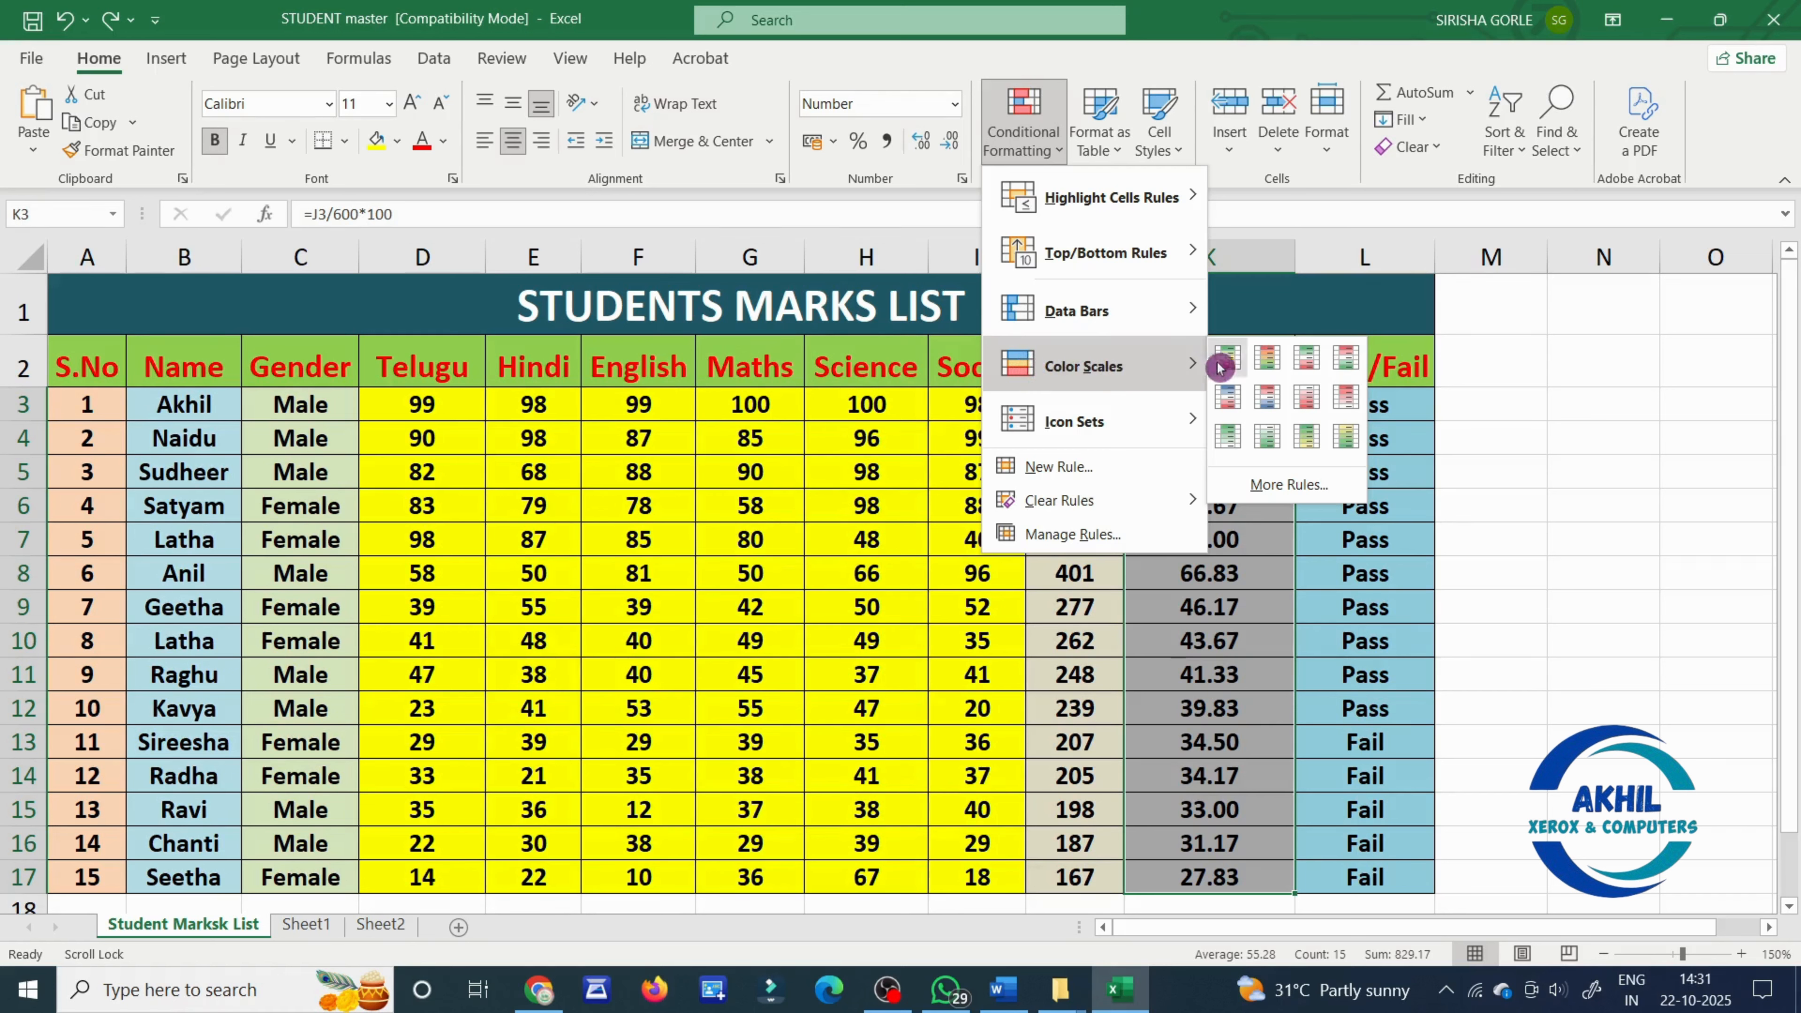
{"action": "left_click", "coordinate": [1319, 436]}
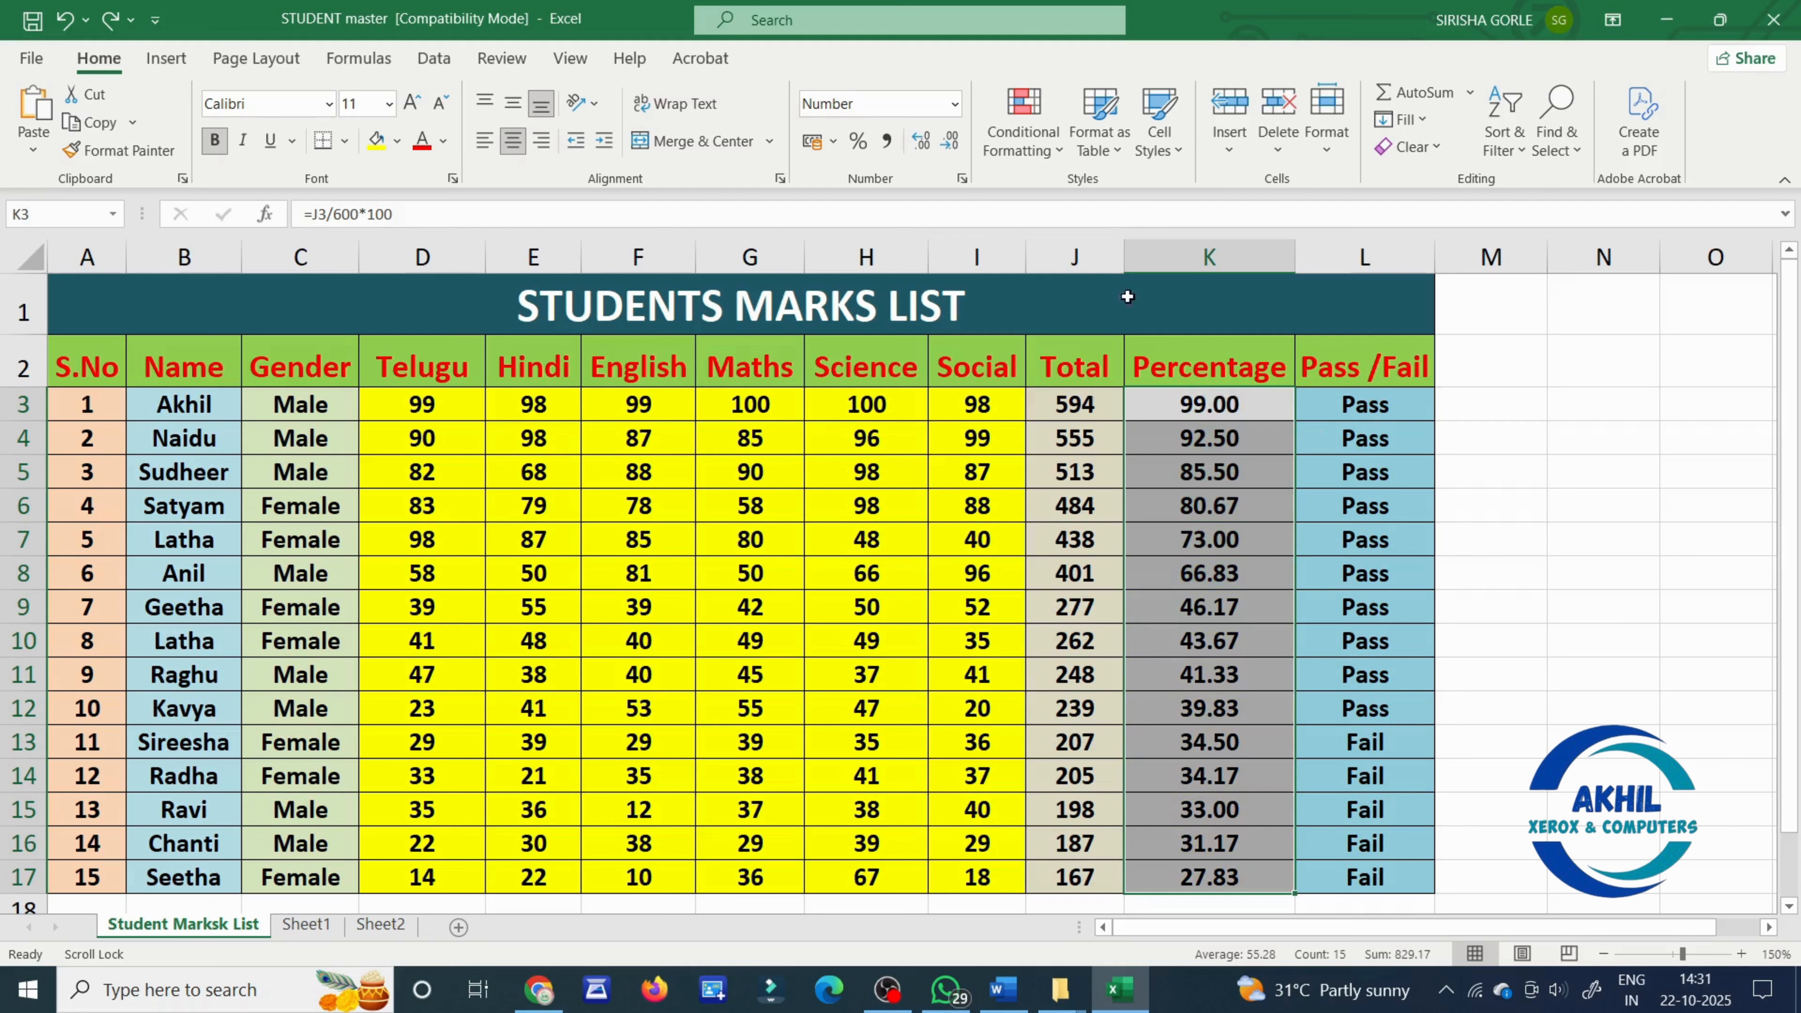
- Apply the directional icon set with coloured triangles and a dash to the Percentage values in K3:K17
{"action": "left_click", "coordinate": [1024, 129]}
{"action": "mouse_move", "coordinate": [1095, 420]}
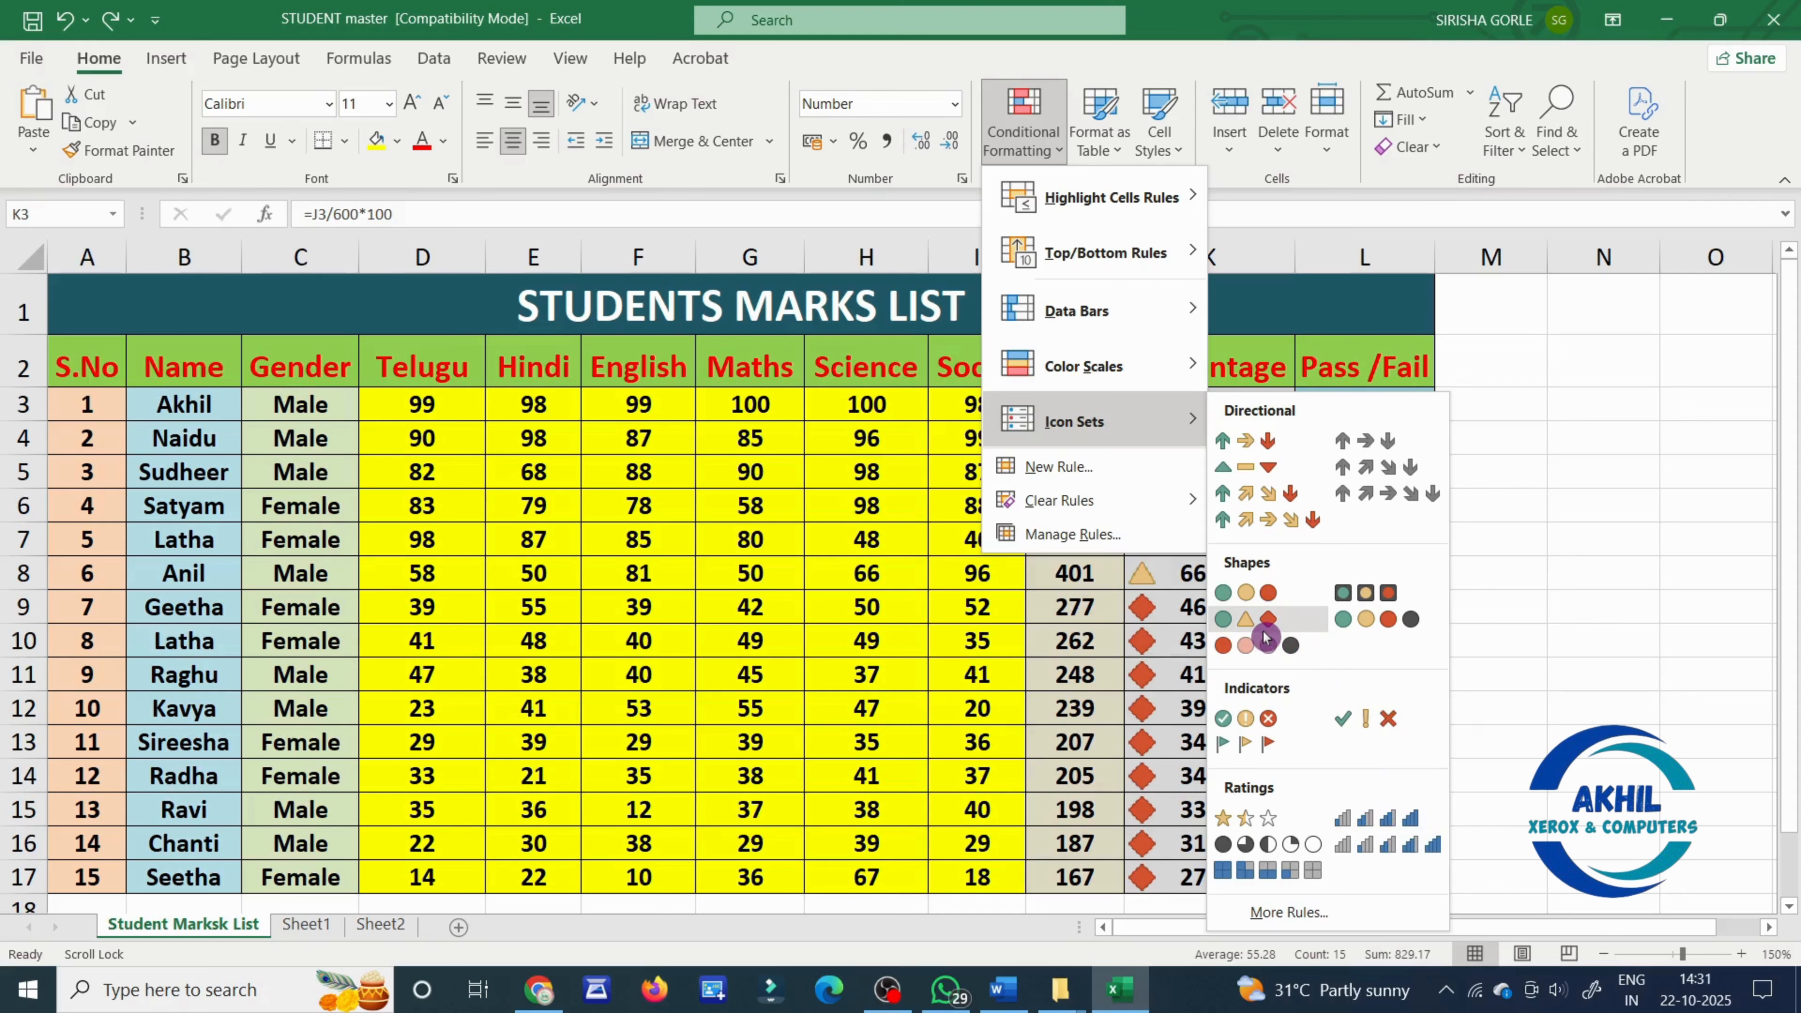
{"action": "left_click", "coordinate": [1289, 472]}
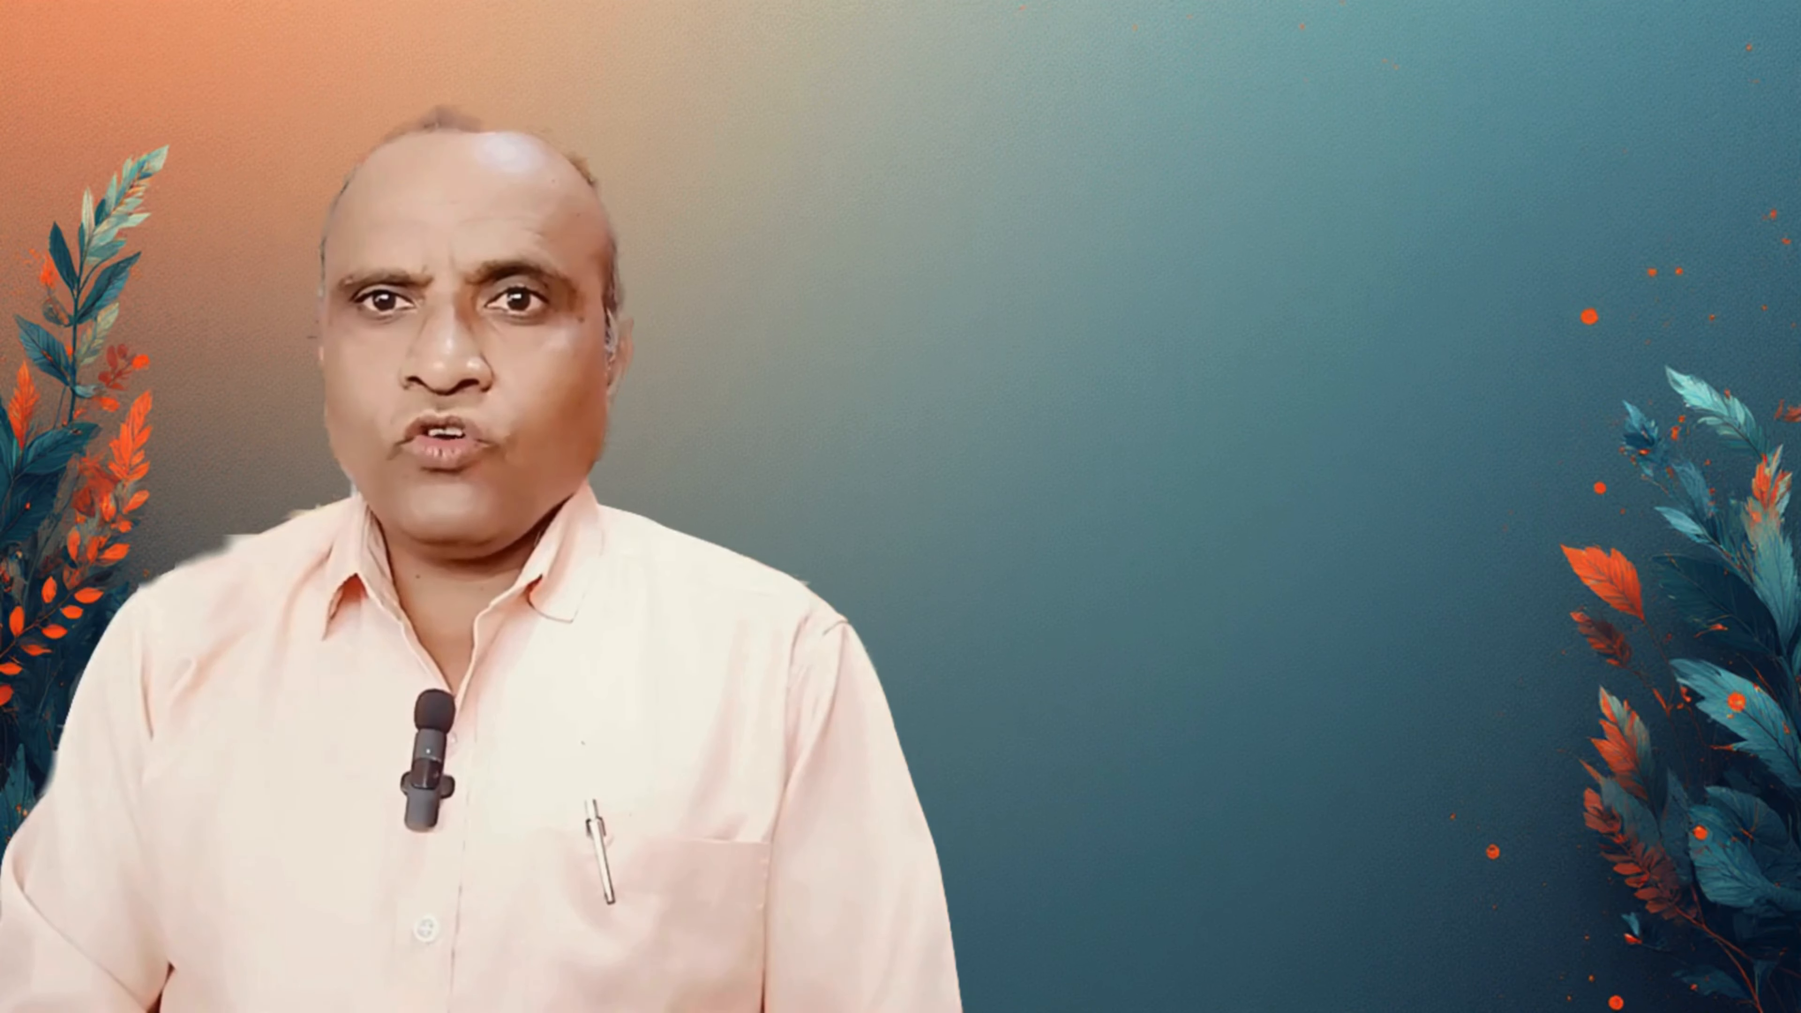